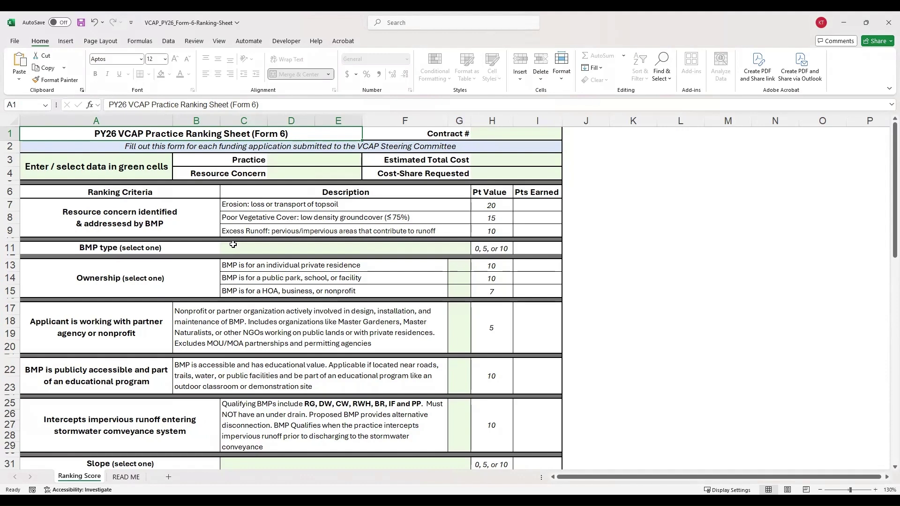
# Look over the green entry cells and scoring criteria of the Ranking Score sheet, down to the cost effectiveness section
pyautogui.click(152, 165)
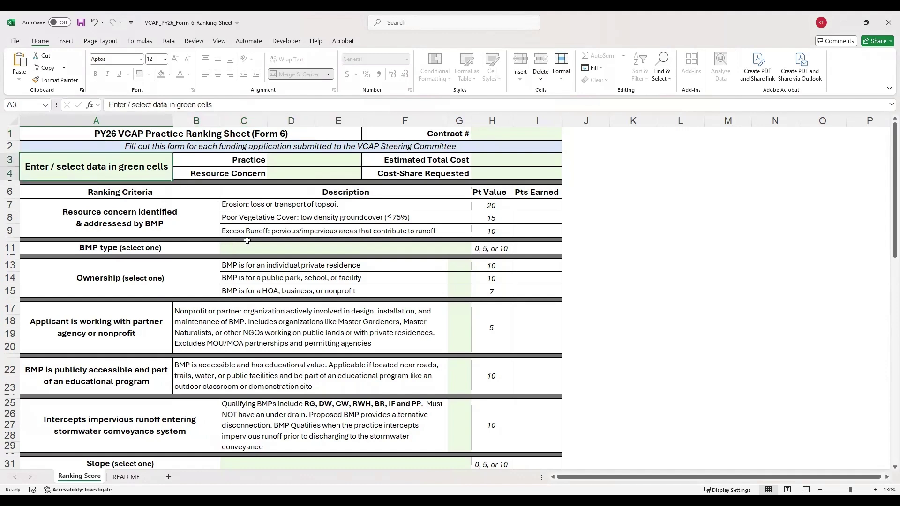
pyautogui.scroll(-10, 246, 238)
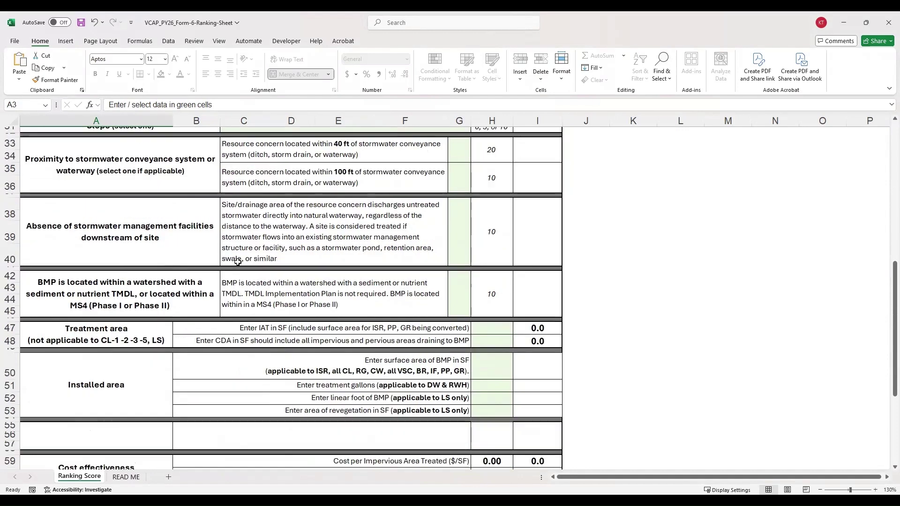
pyautogui.scroll(-2, 239, 260)
pyautogui.scroll(8, 239, 260)
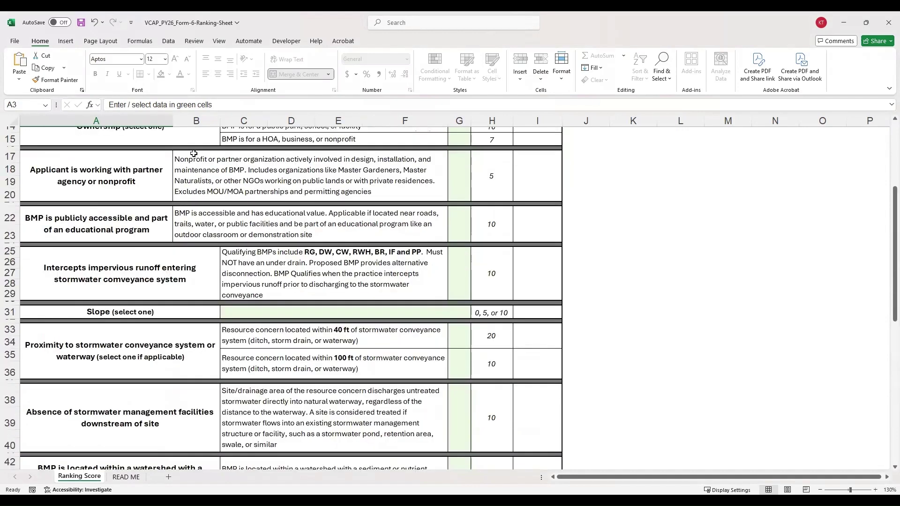
pyautogui.scroll(5, 202, 154)
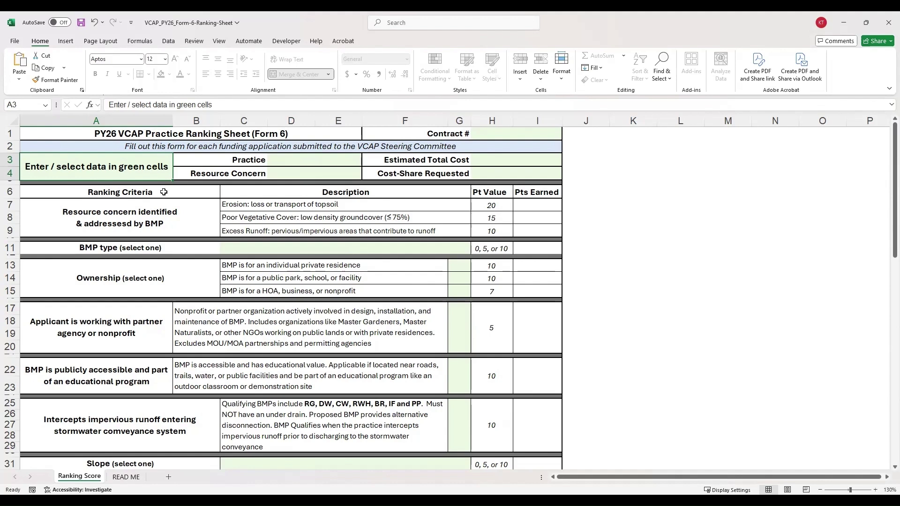
# Set the Practice in the form header to PP
pyautogui.click(307, 162)
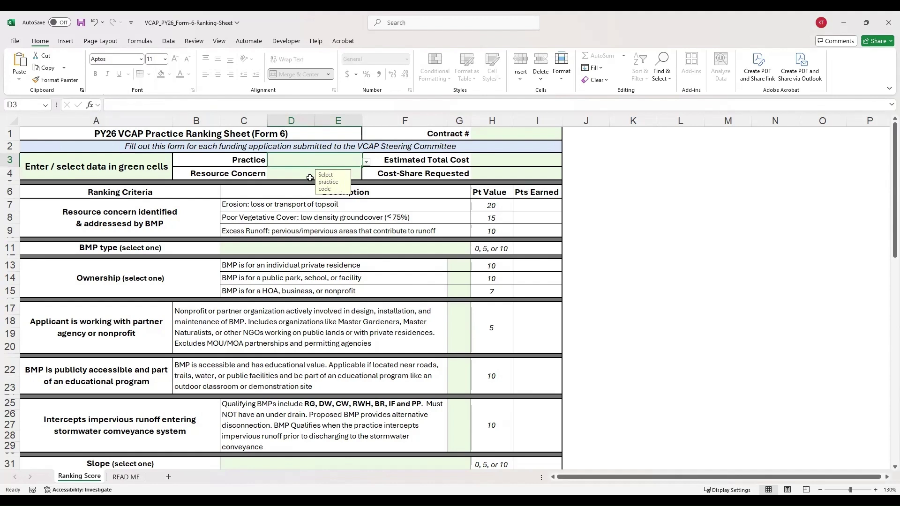
pyautogui.hotkey('alt', 'Down')
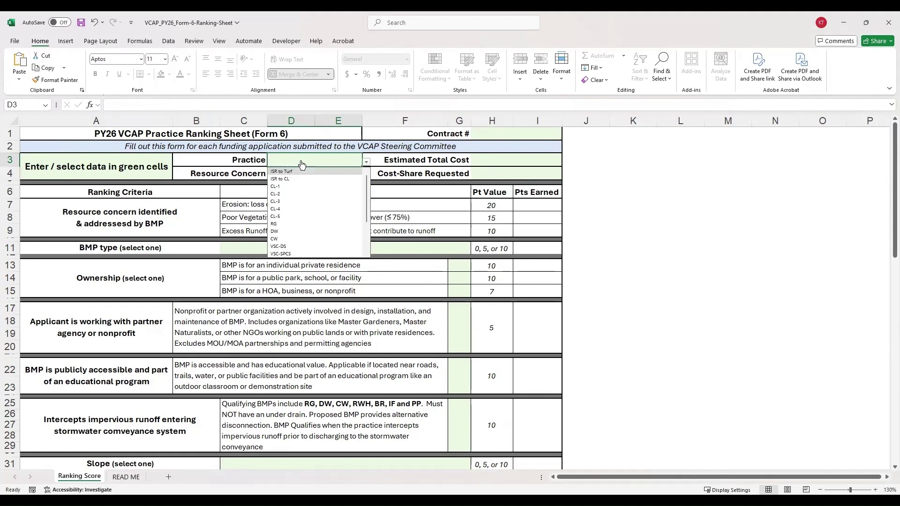
pyautogui.click(366, 162)
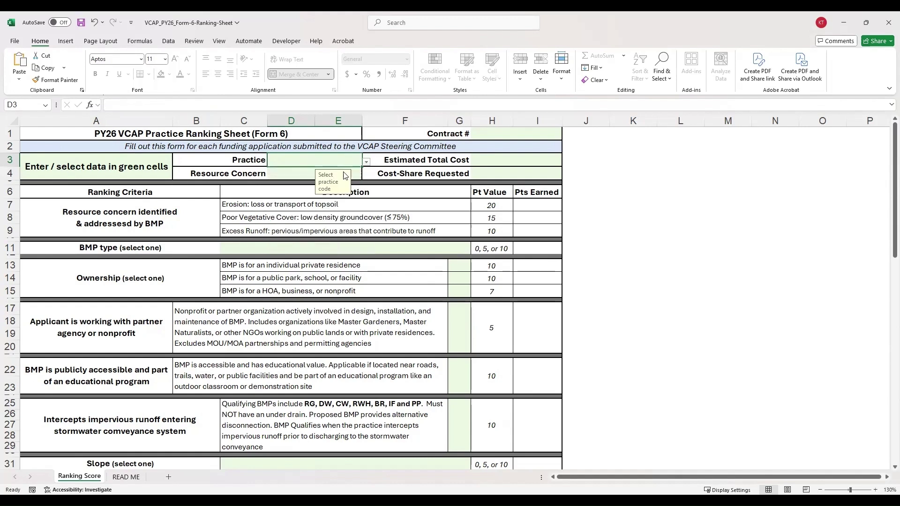
pyautogui.click(366, 162)
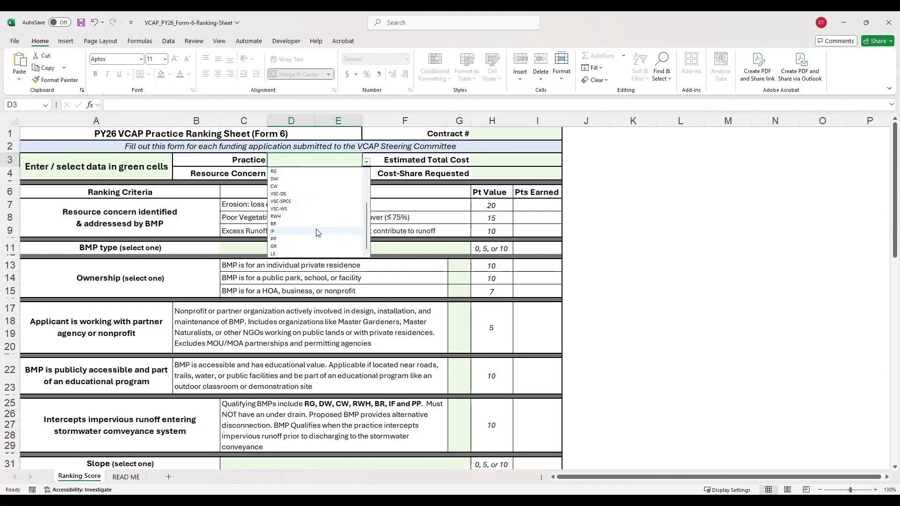
pyautogui.scroll(-3, 304, 232)
pyautogui.click(290, 238)
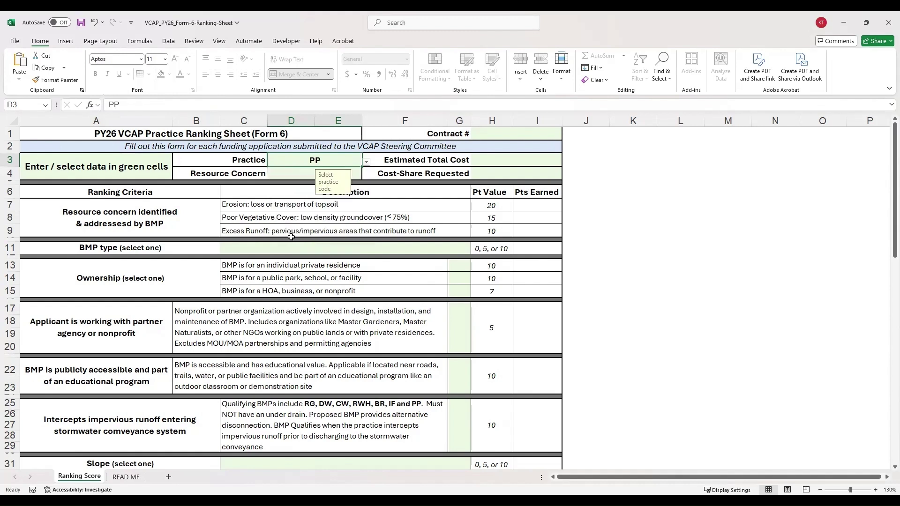
# Set the Resource Concern in the form header to Excess Runoff
pyautogui.click(294, 178)
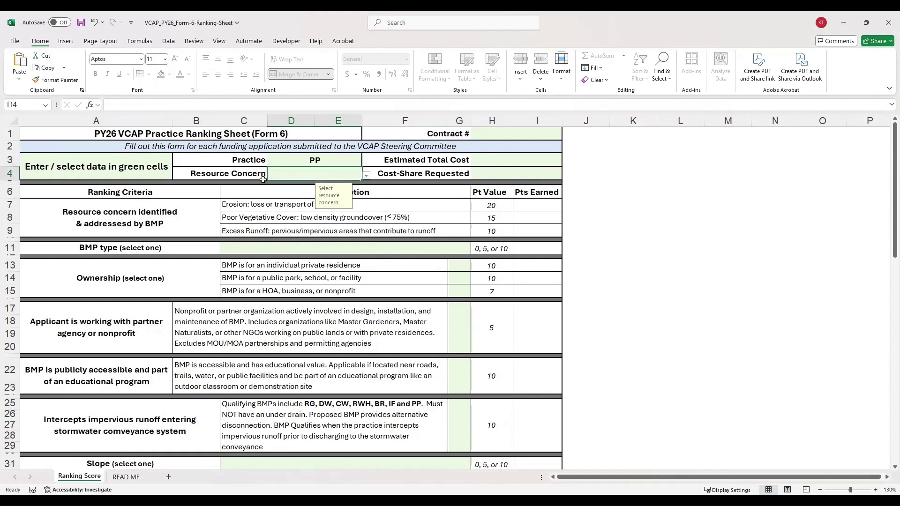
pyautogui.click(368, 177)
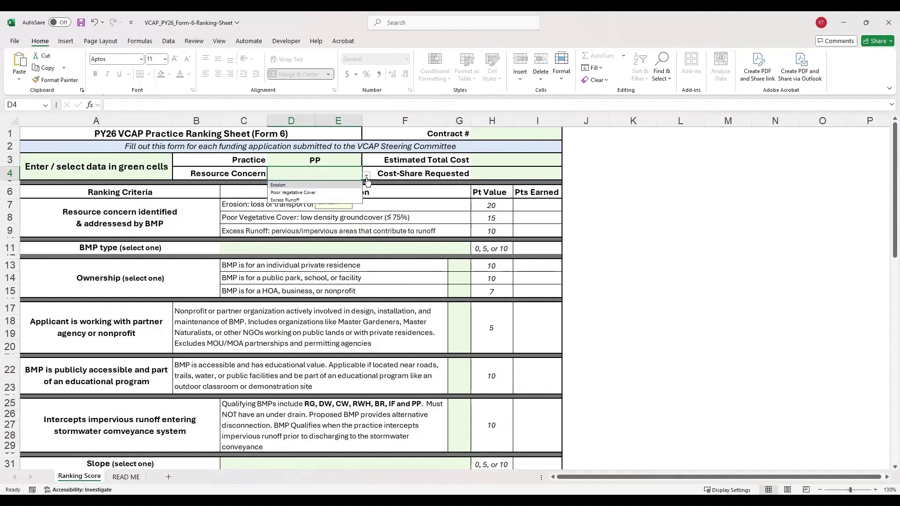
pyautogui.click(302, 199)
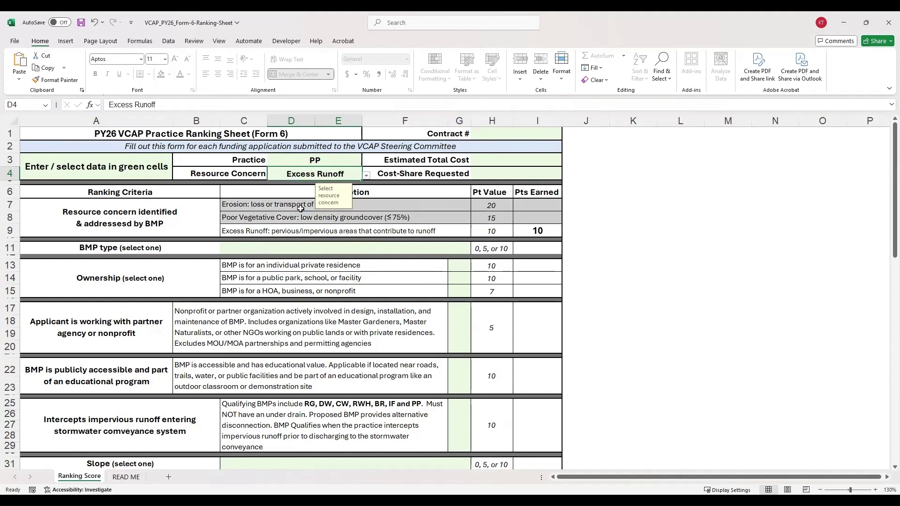
# Examine the resource concern scoring rows and try to edit the points earned cell for Poor Vegetative Cover
pyautogui.click(87, 217)
pyautogui.moveTo(87, 217); pyautogui.dragTo(546, 217)
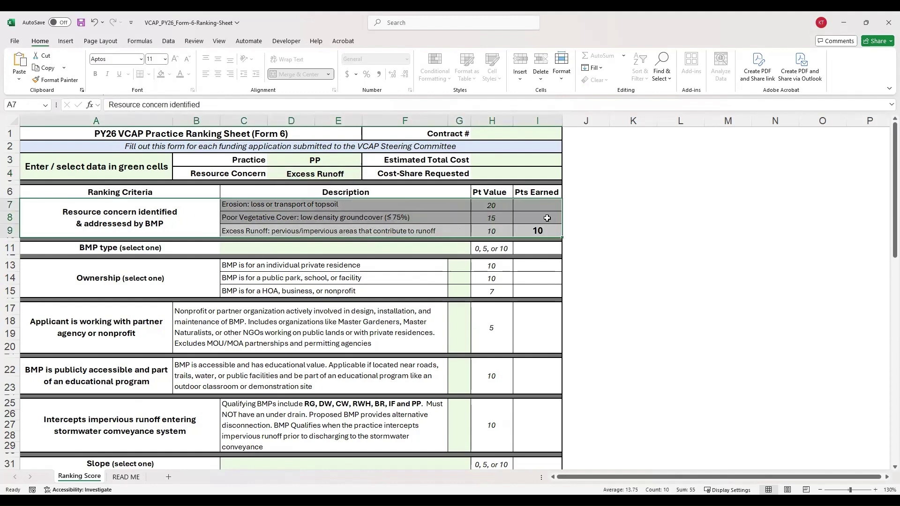
pyautogui.click(547, 218)
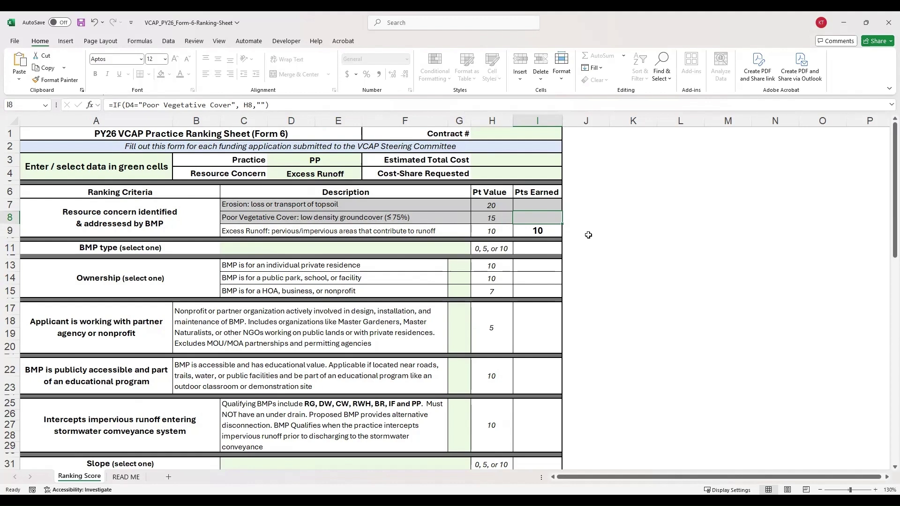
pyautogui.click(546, 231)
pyautogui.click(539, 216)
pyautogui.doubleClick(539, 216)
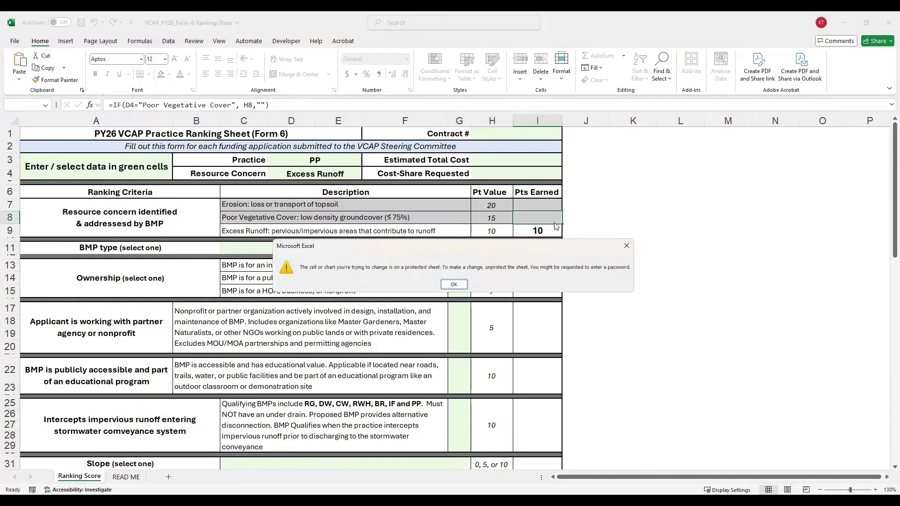
pyautogui.click(627, 247)
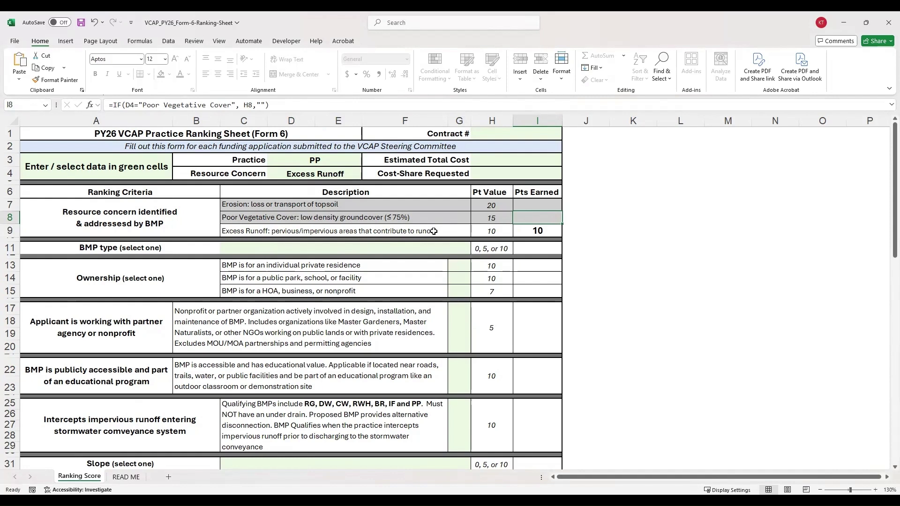
# Complete the header with the contract number, an estimated total cost of 25000 and a requested cost-share of 16800
pyautogui.click(517, 129)
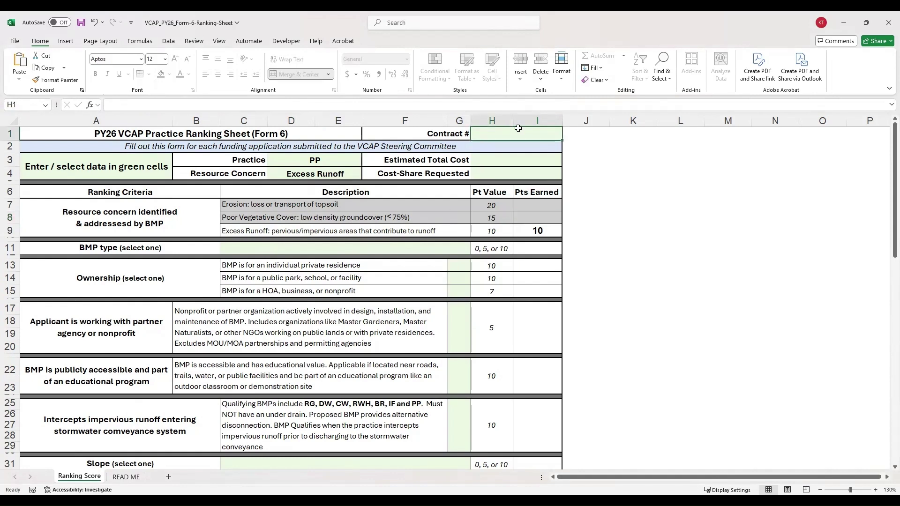
pyautogui.write('00-26-000')
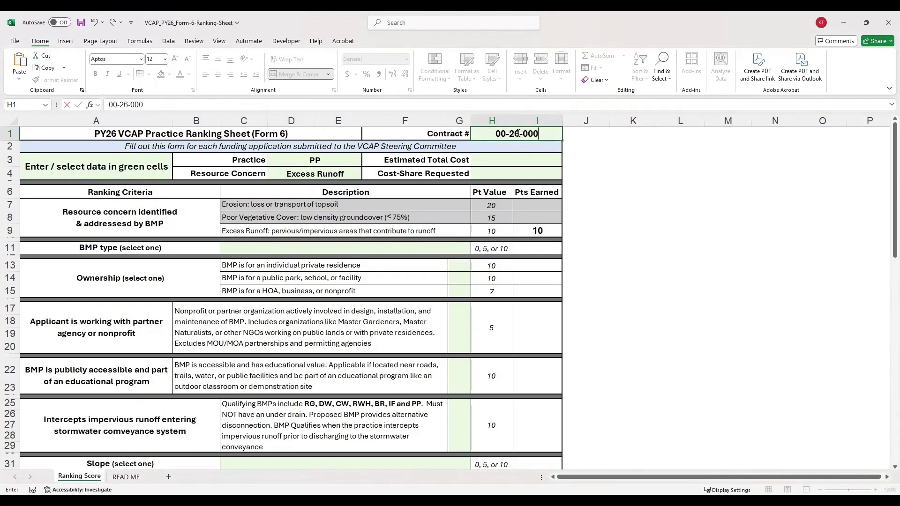
pyautogui.click(501, 155)
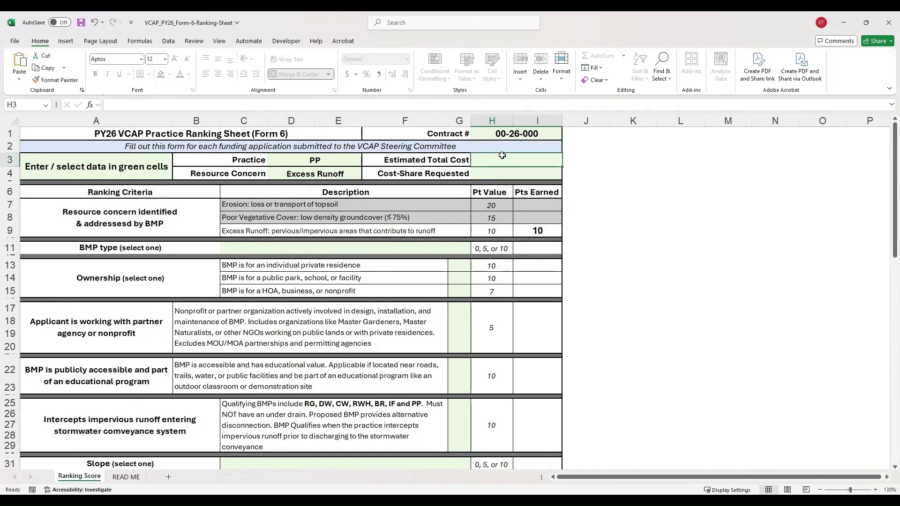
pyautogui.write('25000')
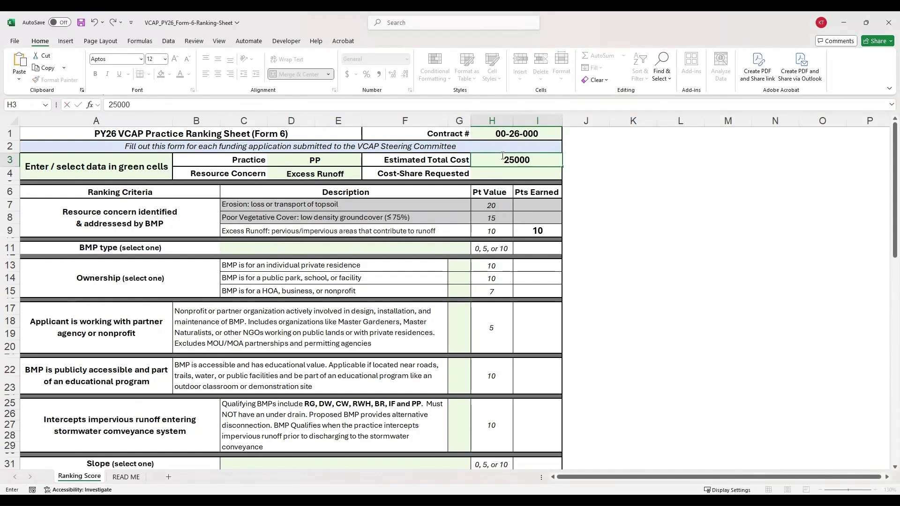
pyautogui.press('Return')
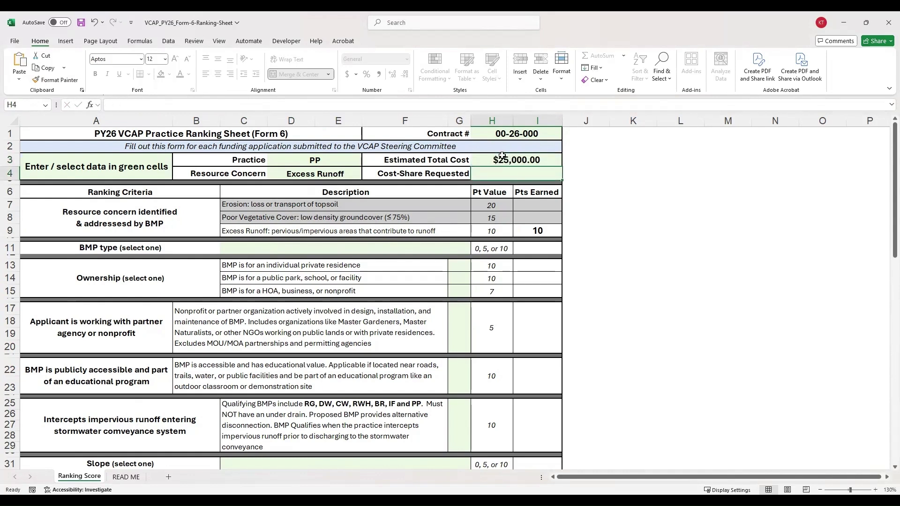
pyautogui.write('16800')
pyautogui.press('Return')
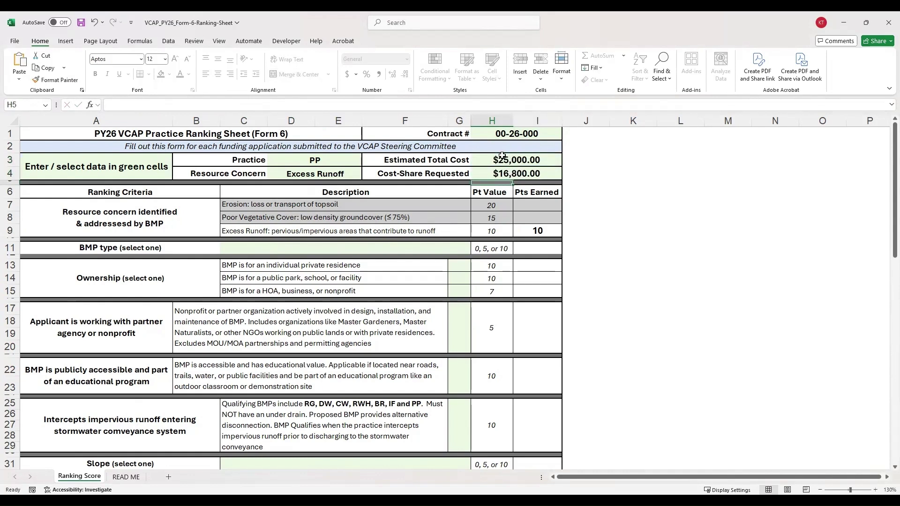
# Set the BMP type to "BMP is structural (e.g. RG, DW, CW, VSC, RWH, BR, IF, PP, GR)"
pyautogui.scroll(-2, 173, 218)
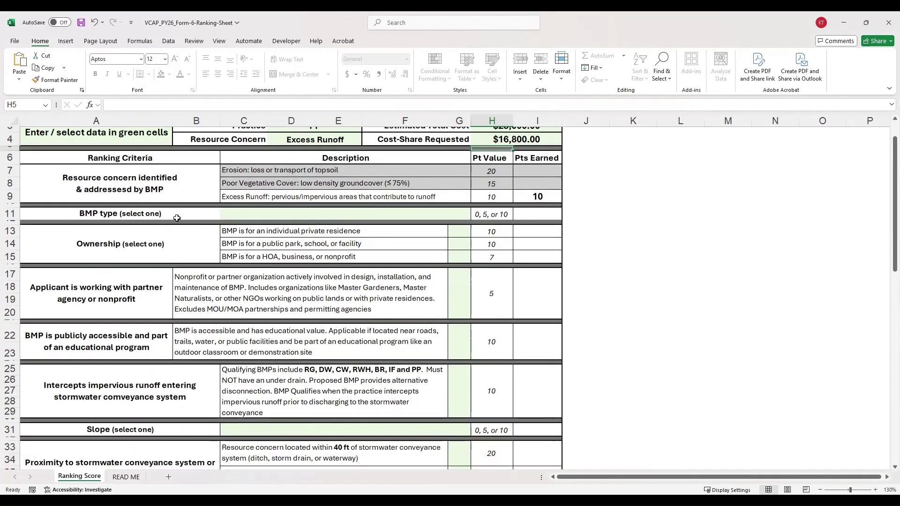
pyautogui.click(163, 212)
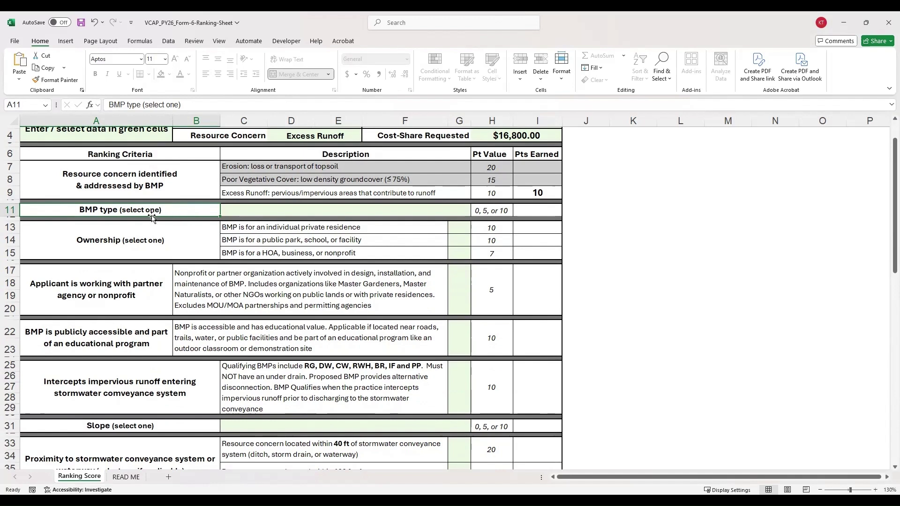
pyautogui.click(274, 214)
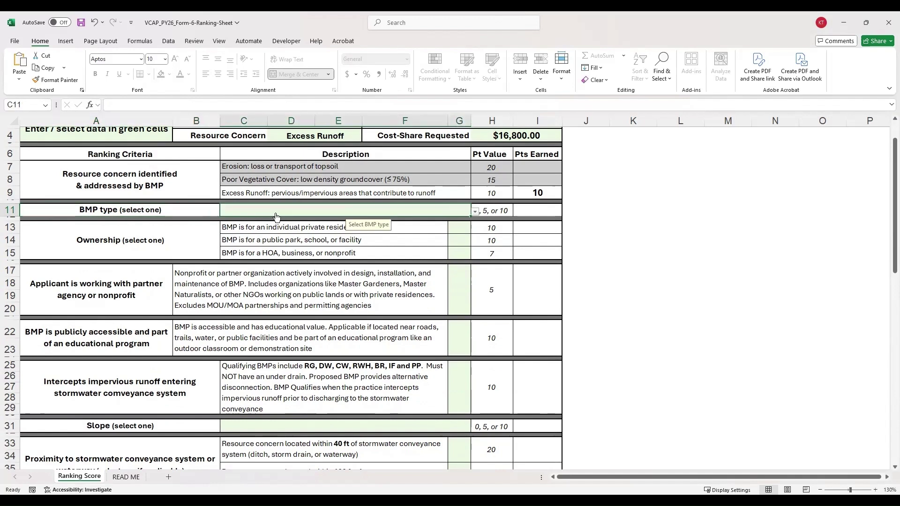
pyautogui.click(475, 212)
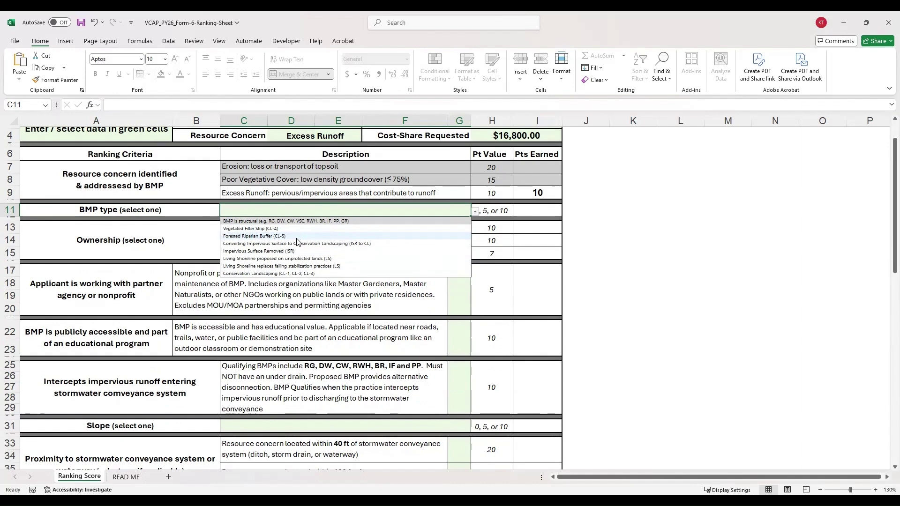
pyautogui.click(187, 263)
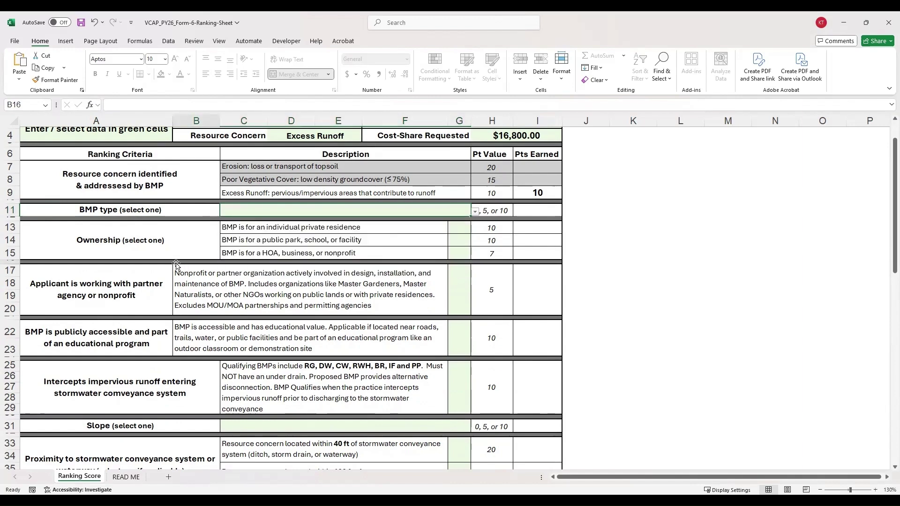
pyautogui.scroll(1, 245, 242)
pyautogui.scroll(1, 245, 242)
pyautogui.click(274, 251)
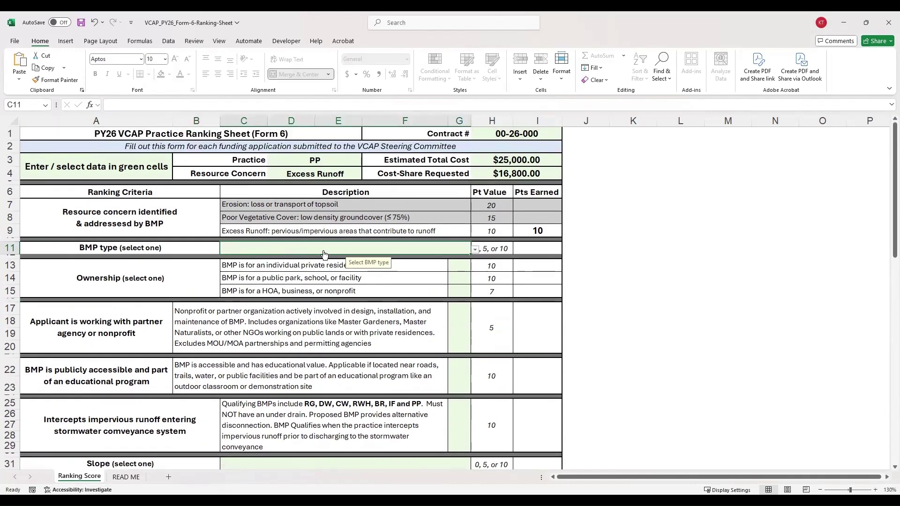
pyautogui.click(475, 252)
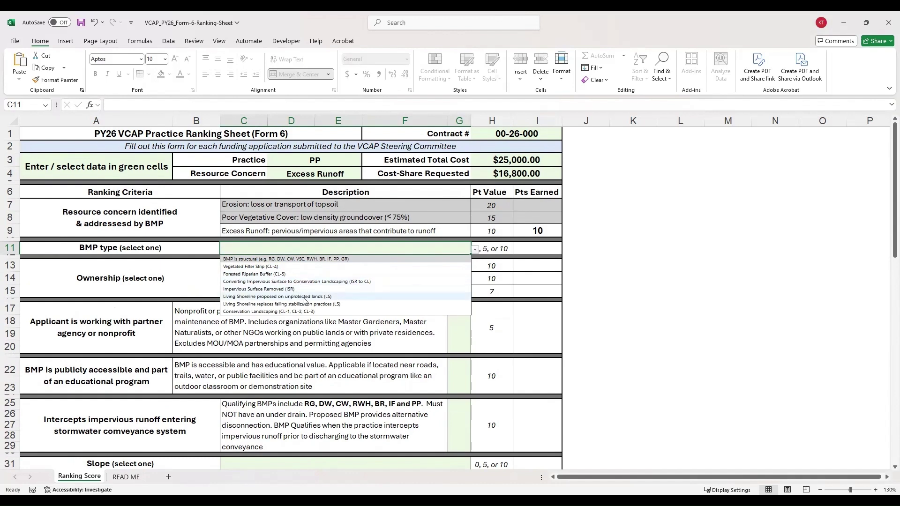
pyautogui.click(308, 260)
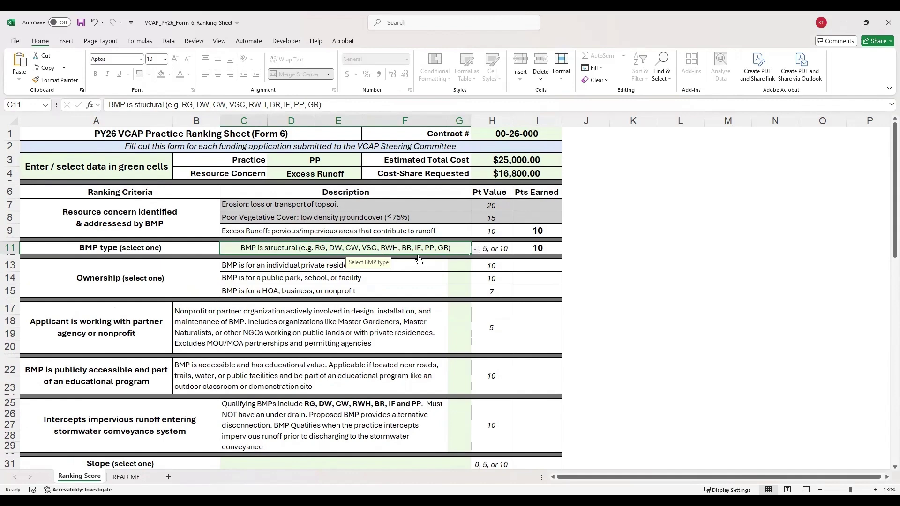
# Try to clear the points earned cell in the BMP type row
pyautogui.click(534, 249)
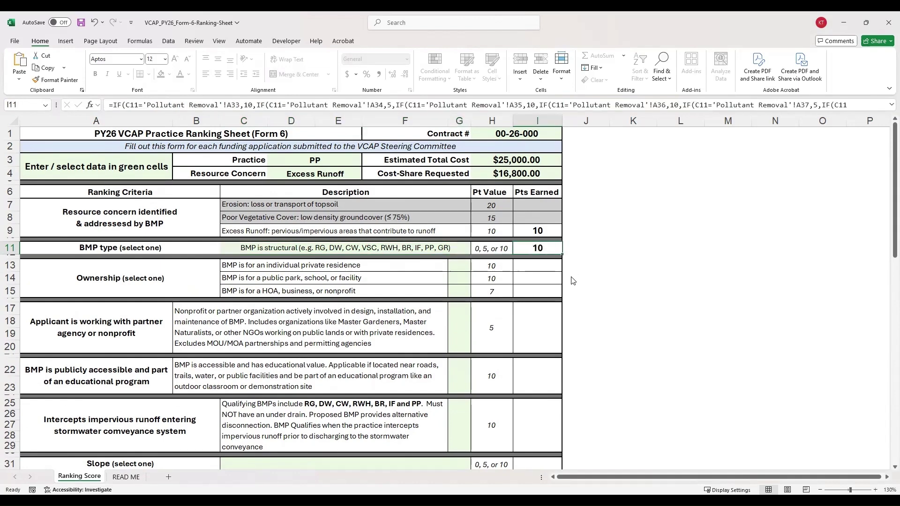
pyautogui.press('Delete')
pyautogui.click(625, 247)
# Review the three Ownership options and mark "BMP is for an individual private residence" as Yes
pyautogui.scroll(-2, 122, 302)
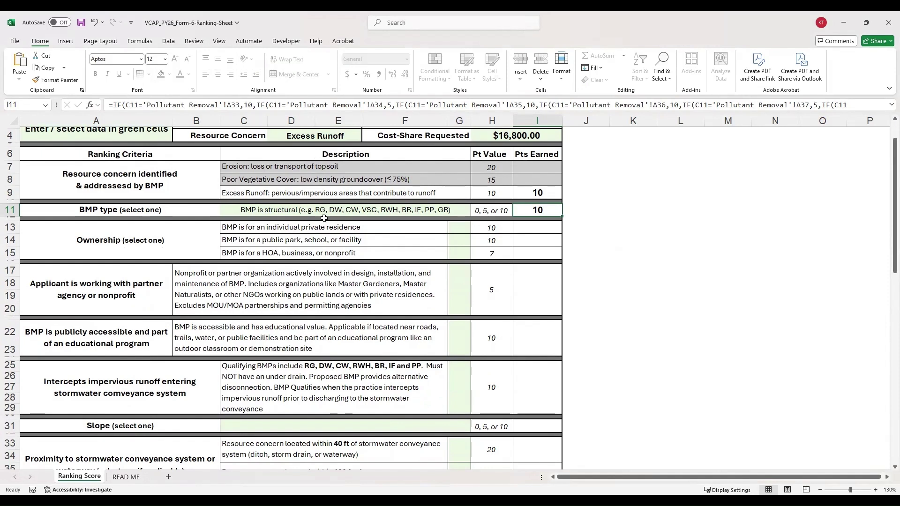
pyautogui.click(175, 251)
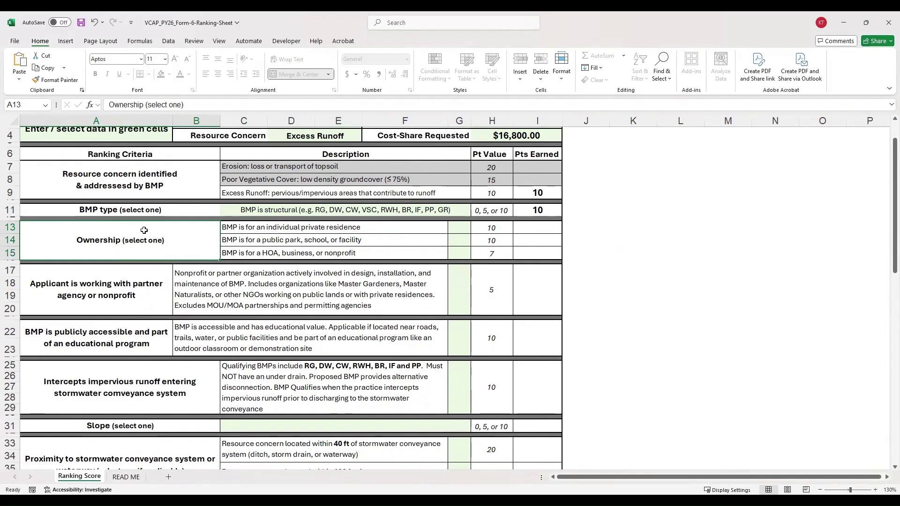
pyautogui.moveTo(306, 228); pyautogui.dragTo(310, 260)
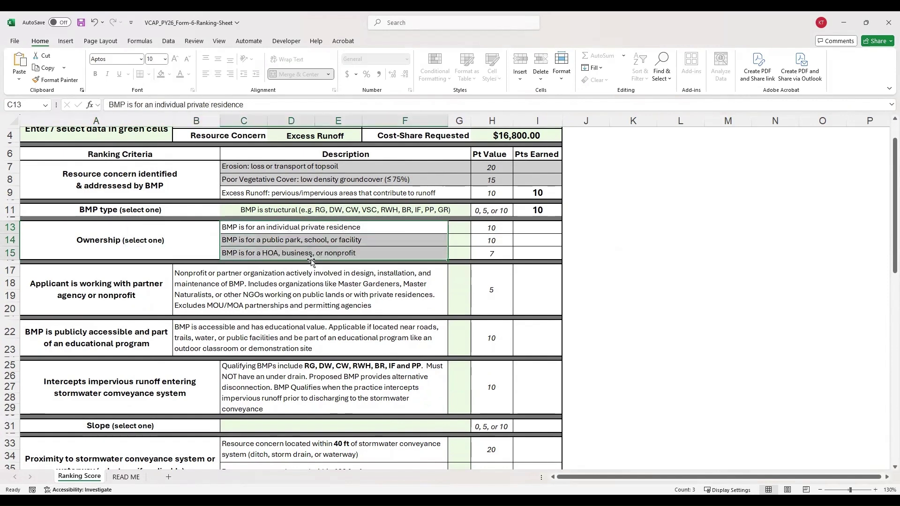
pyautogui.click(322, 227)
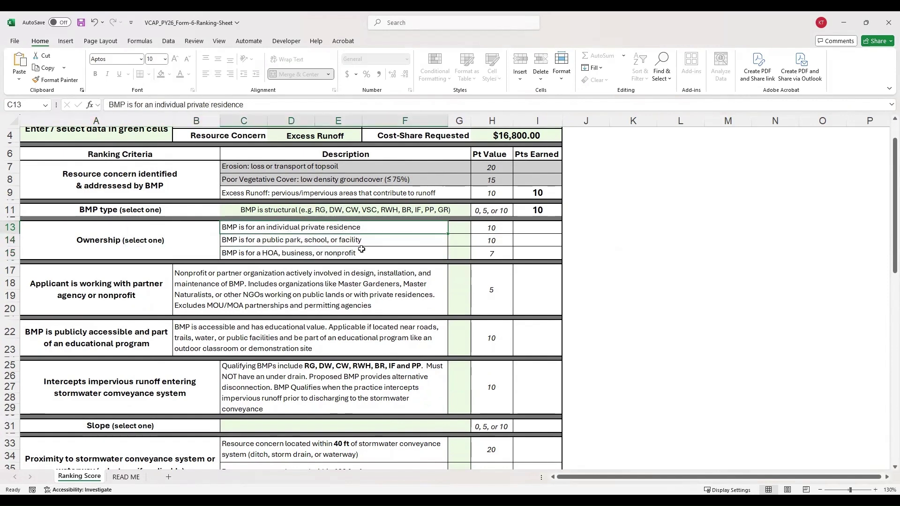
pyautogui.click(344, 241)
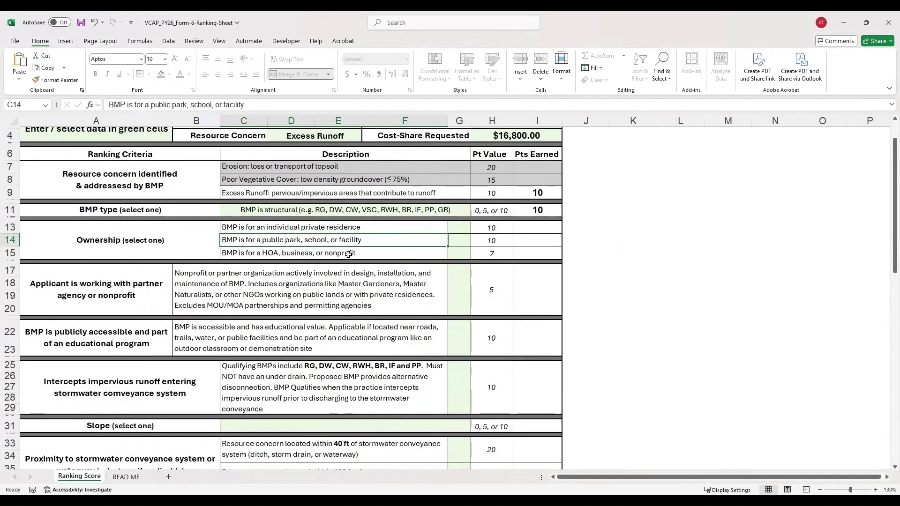
pyautogui.click(333, 255)
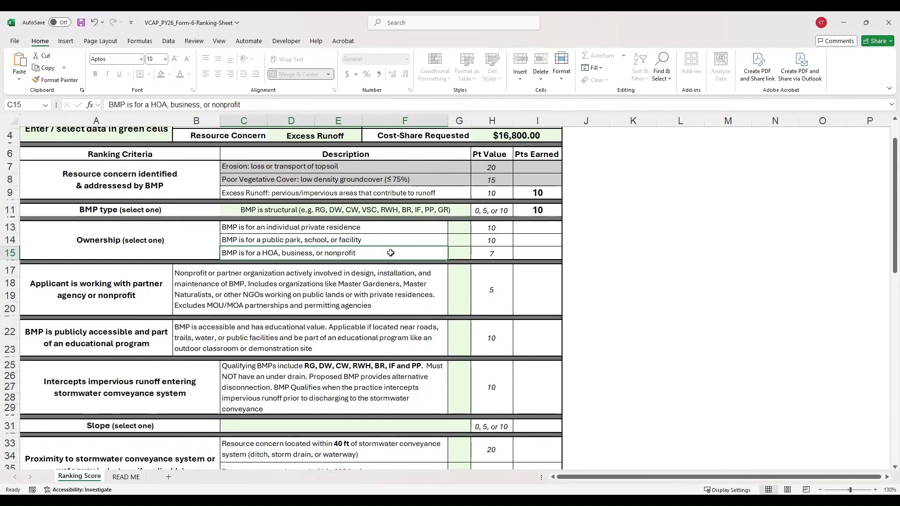
pyautogui.click(456, 229)
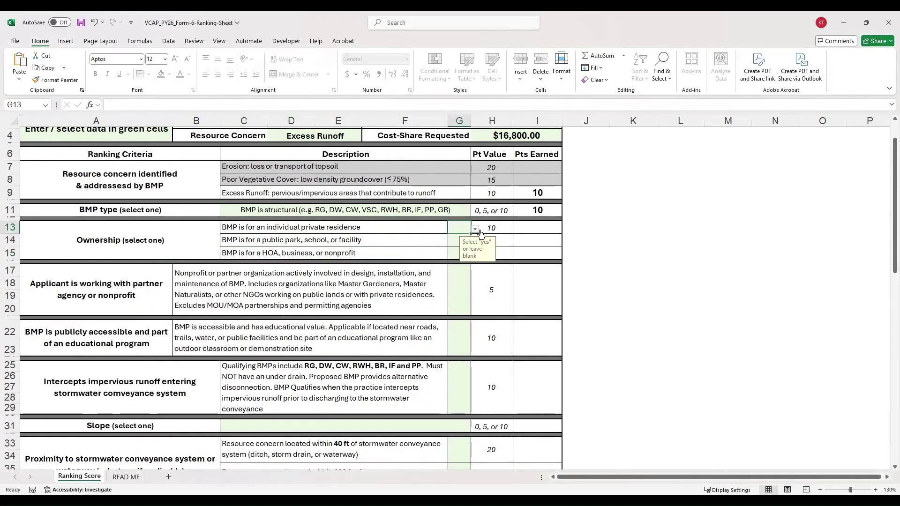
pyautogui.click(457, 240)
pyautogui.click(457, 254)
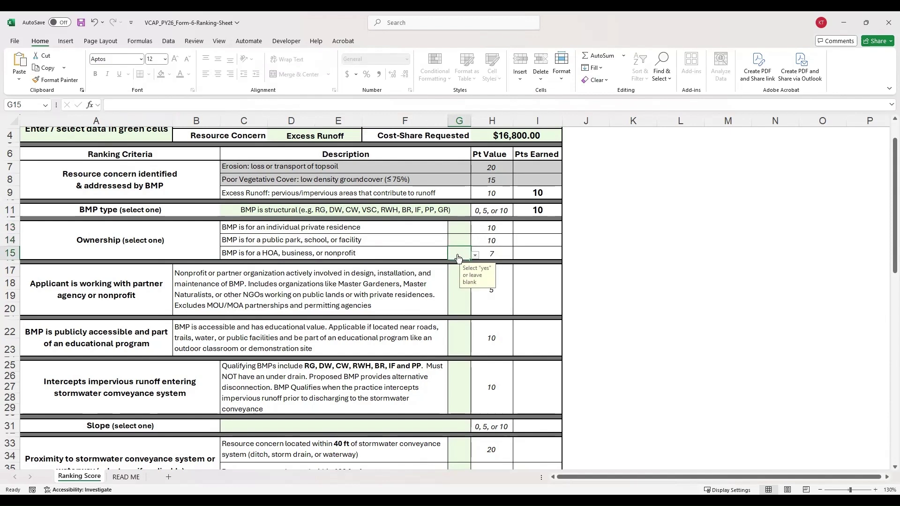
pyautogui.click(457, 228)
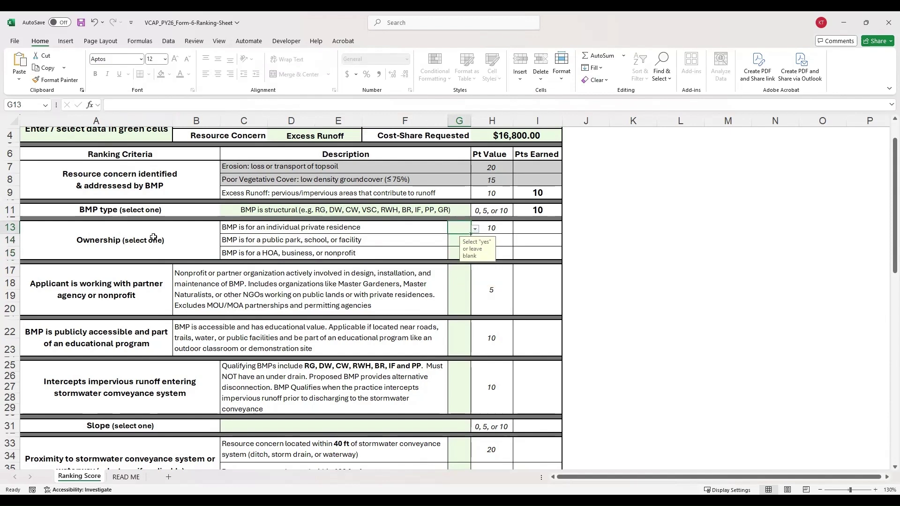
pyautogui.click(475, 229)
pyautogui.click(457, 239)
pyautogui.click(539, 228)
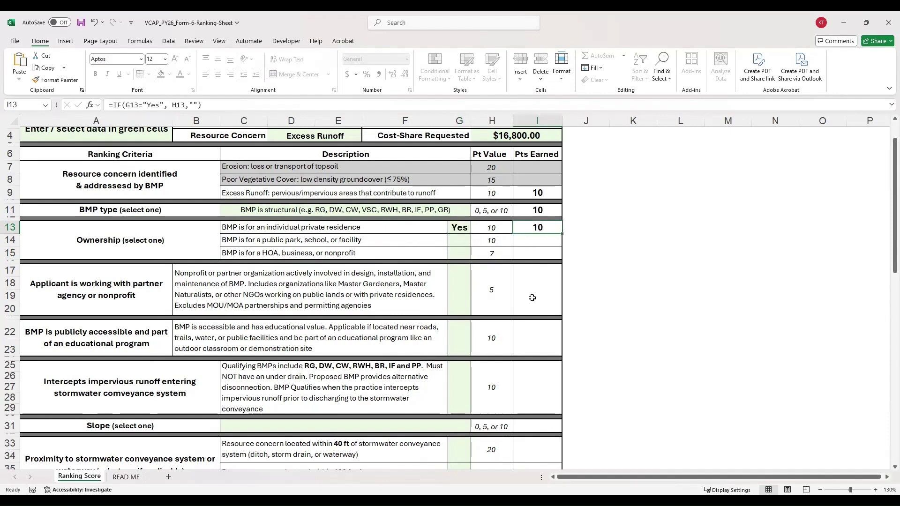
# Examine the partner agency or nonprofit criterion and the public access and educational program criterion, including their answer cells
pyautogui.click(312, 289)
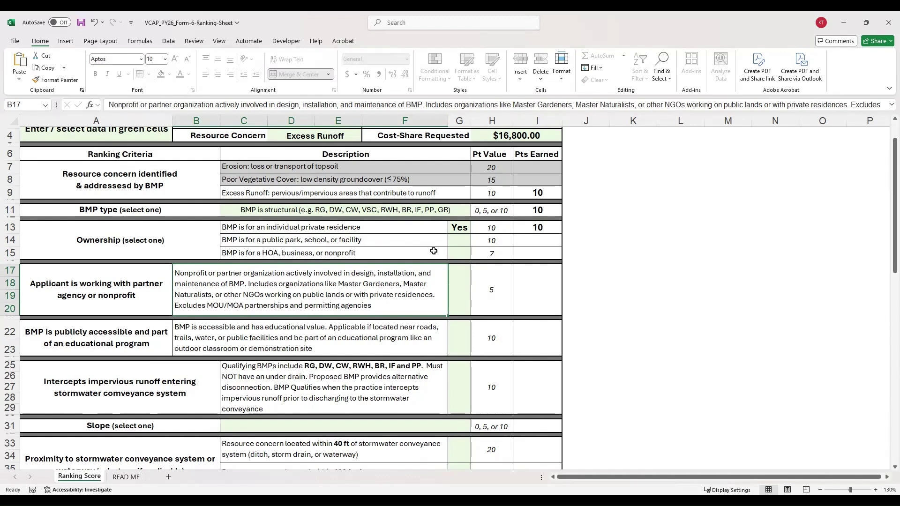
pyautogui.moveTo(419, 231); pyautogui.dragTo(419, 252)
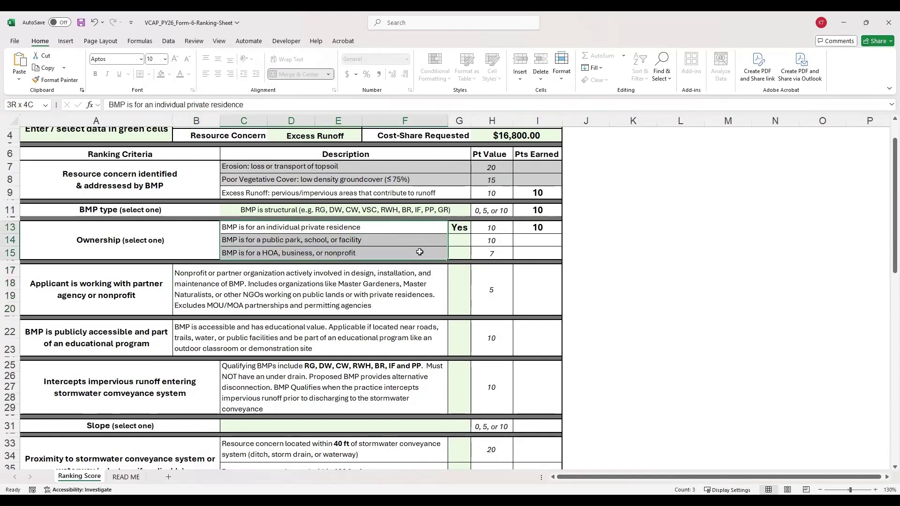
pyautogui.click(350, 287)
pyautogui.scroll(-3, 299, 280)
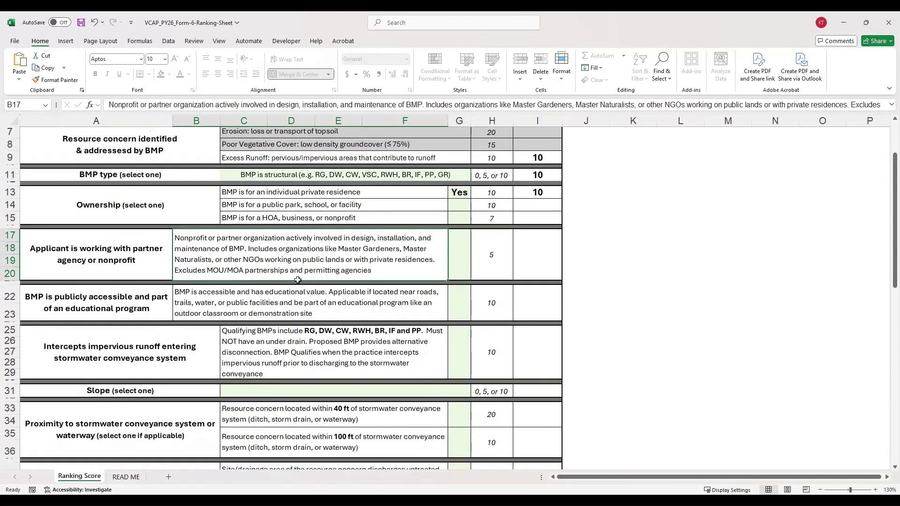
pyautogui.click(114, 221)
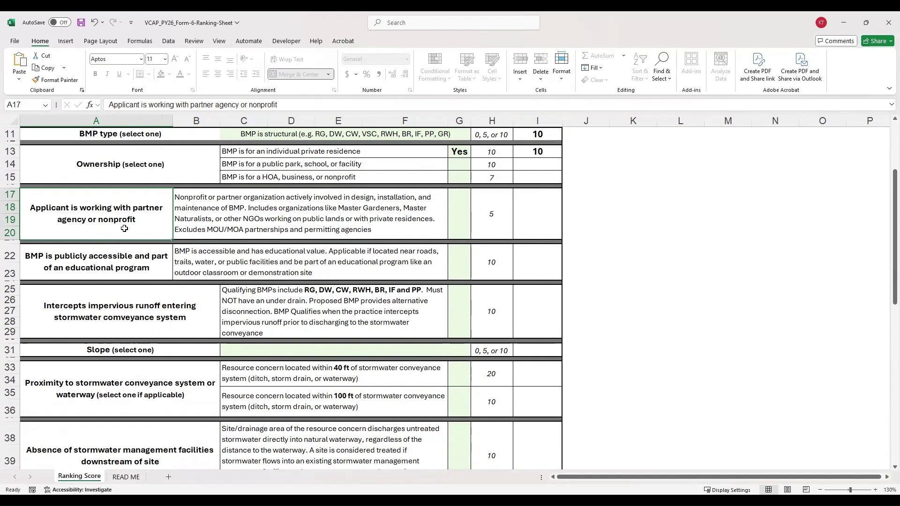
pyautogui.click(197, 215)
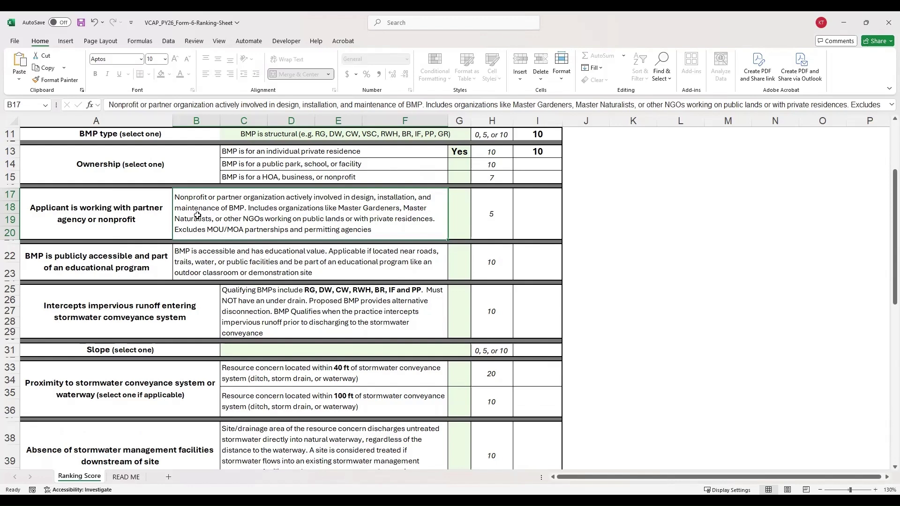
pyautogui.click(458, 217)
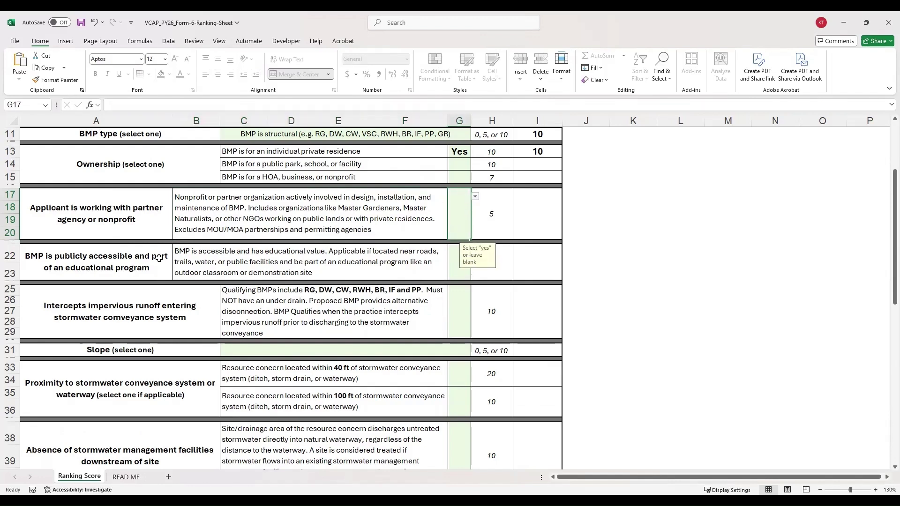
pyautogui.click(104, 261)
pyautogui.scroll(-1, 117, 263)
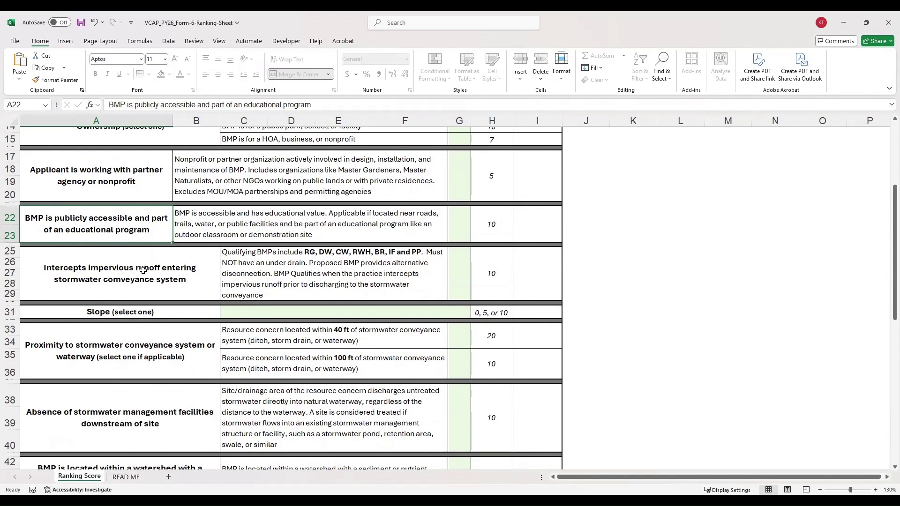
pyautogui.moveTo(121, 217); pyautogui.dragTo(293, 225)
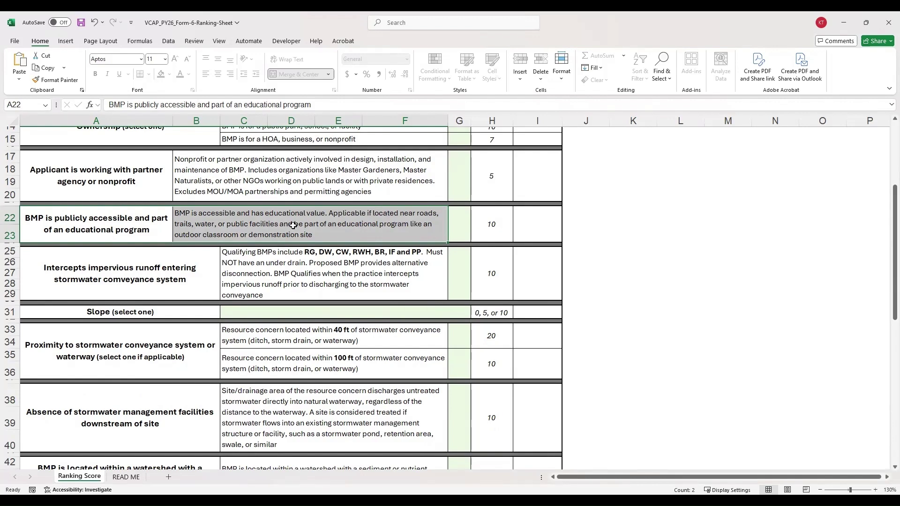
pyautogui.click(291, 224)
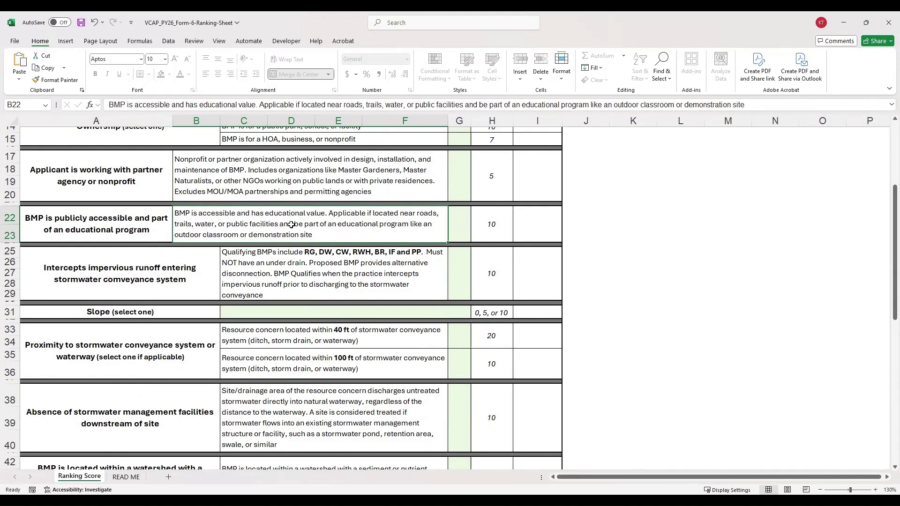
pyautogui.click(455, 229)
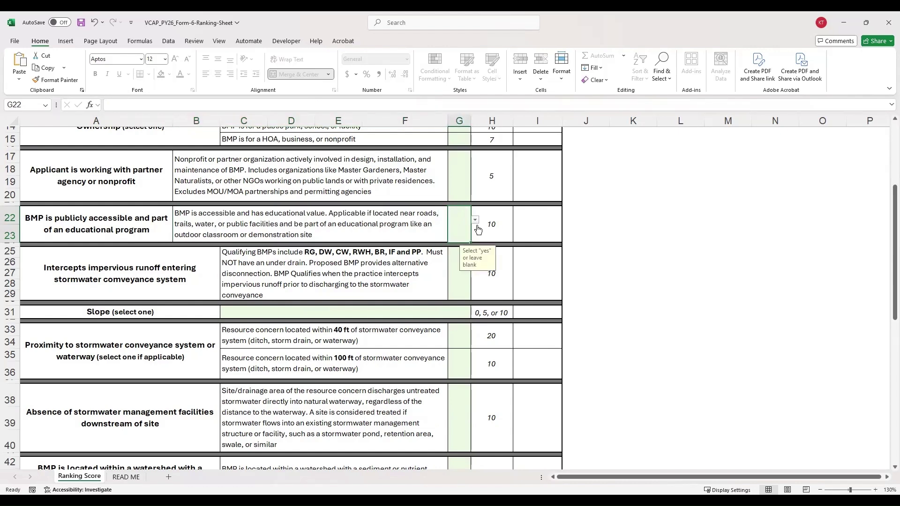
# Review the qualifying conditions for "Intercepts impervious runoff entering stormwater conveyance system" and mark that criterion as Yes
pyautogui.click(91, 274)
pyautogui.scroll(-1, 102, 274)
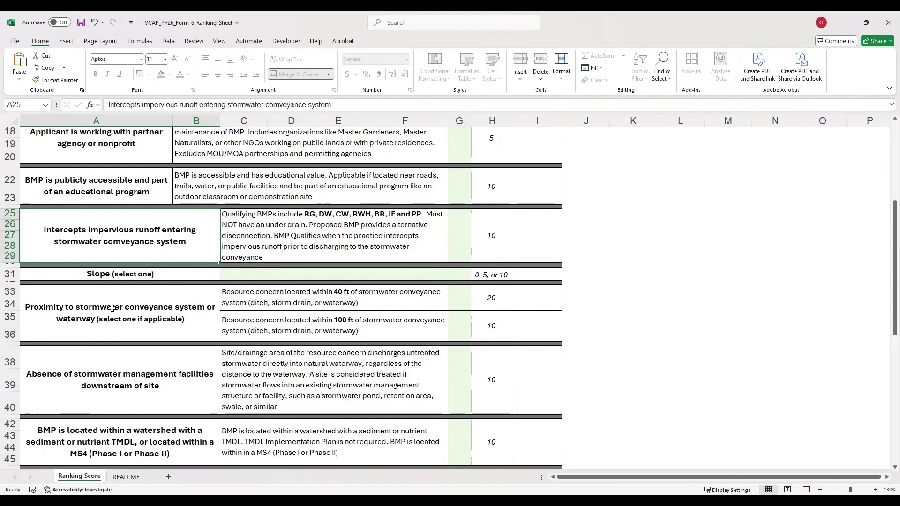
pyautogui.click(326, 238)
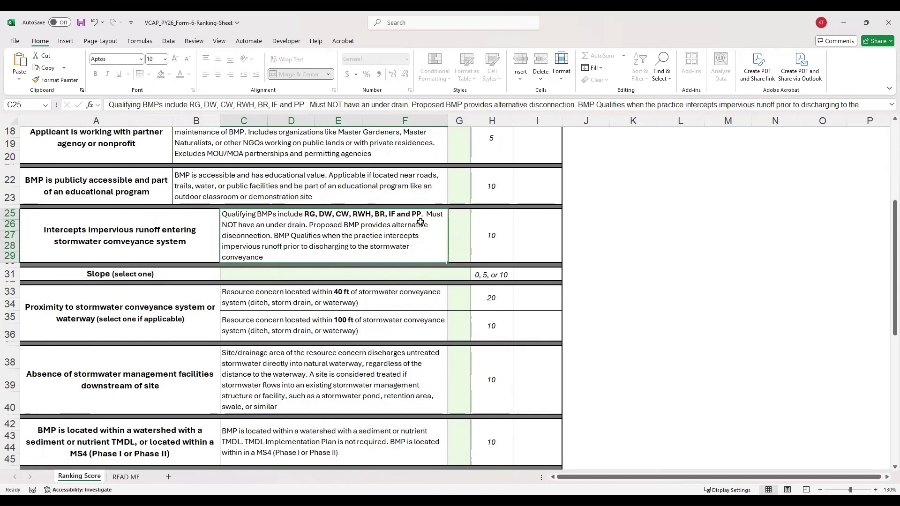
pyautogui.click(164, 227)
pyautogui.click(305, 227)
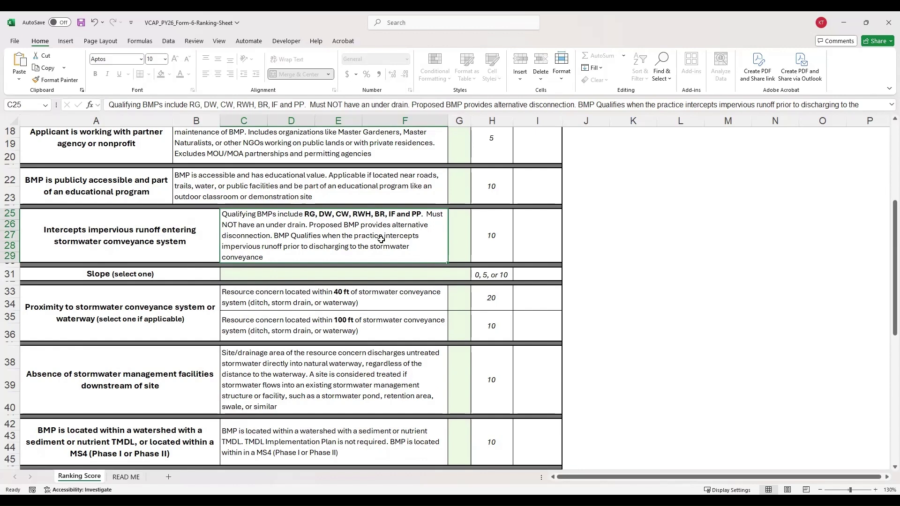
pyautogui.click(451, 232)
pyautogui.click(475, 217)
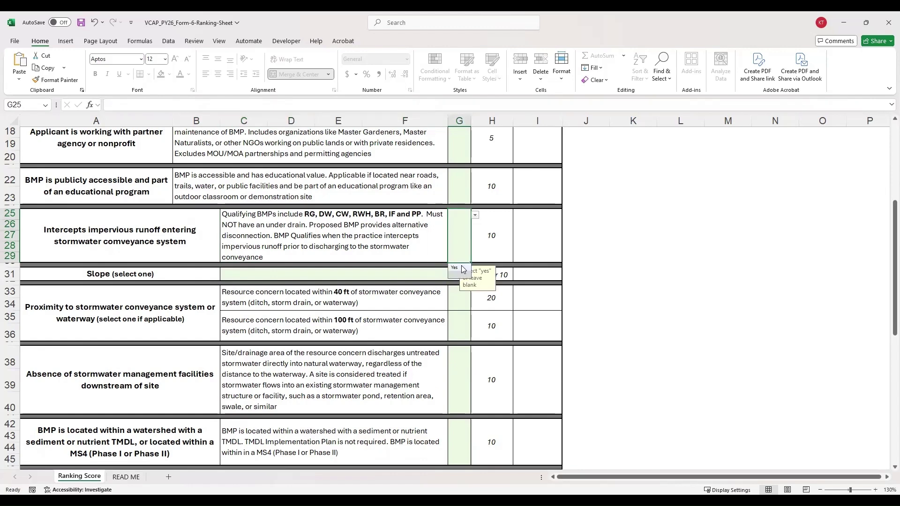
pyautogui.click(461, 269)
pyautogui.click(397, 242)
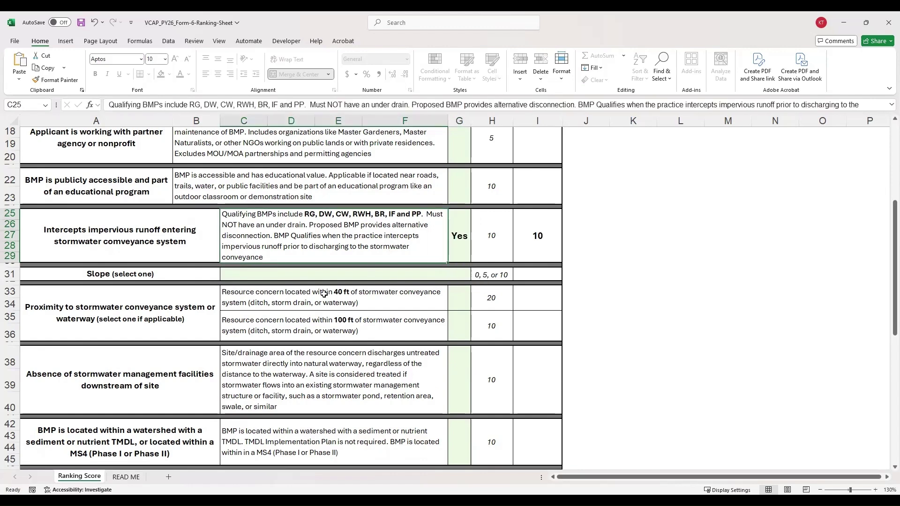
# Examine the available slope categories without choosing one, and select the whole Slope row
pyautogui.click(236, 297)
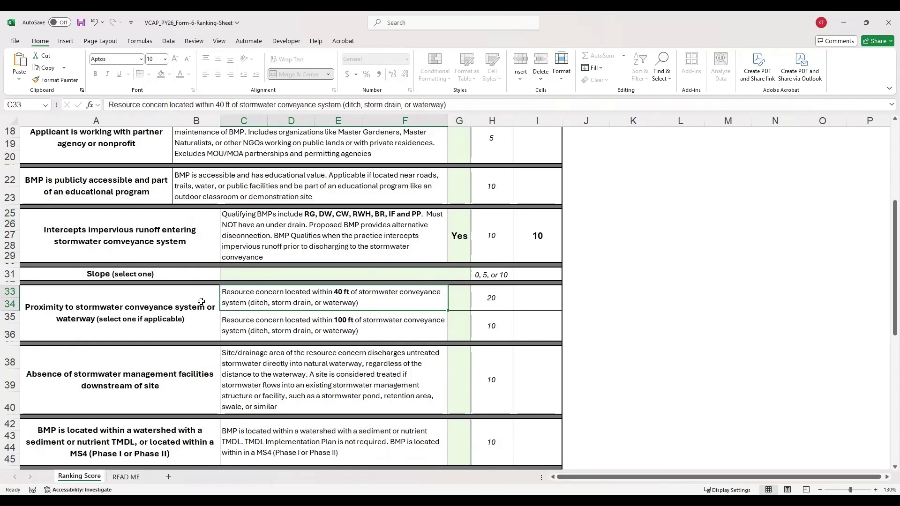
pyautogui.scroll(-1, 159, 296)
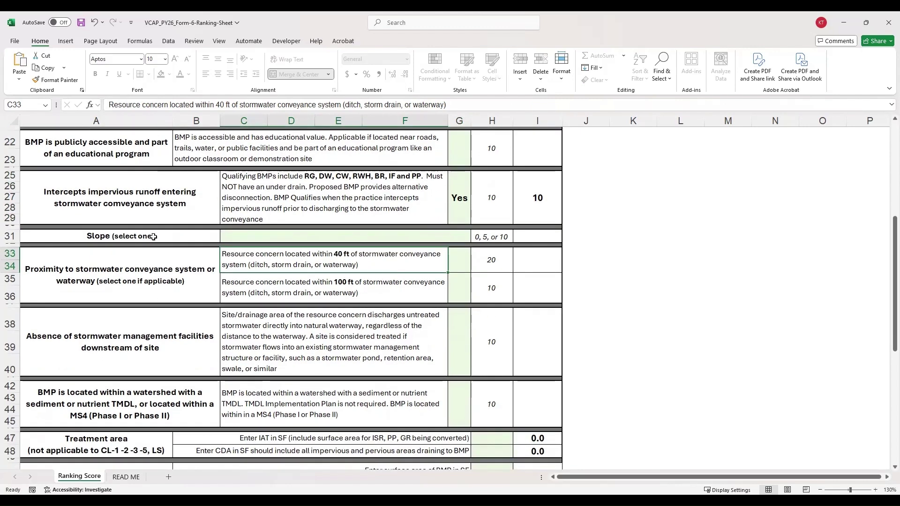
pyautogui.click(153, 237)
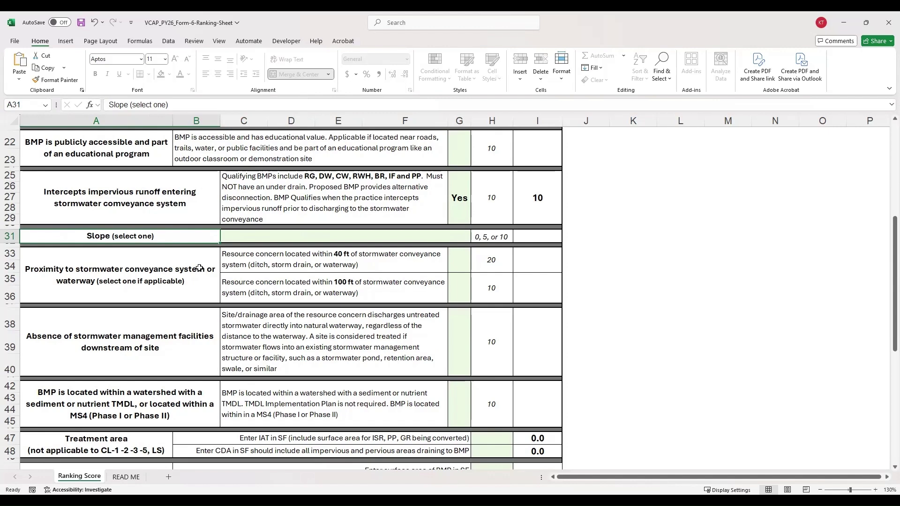
pyautogui.click(405, 237)
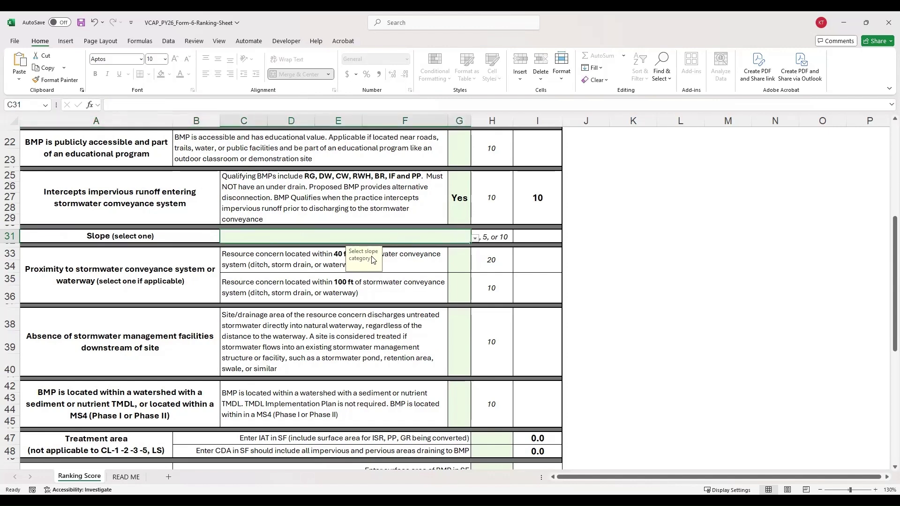
pyautogui.click(474, 239)
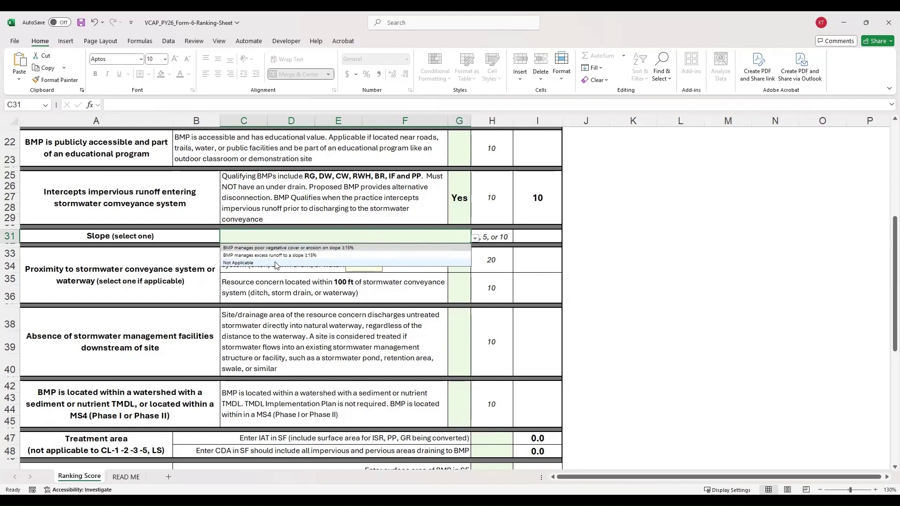
pyautogui.click(180, 238)
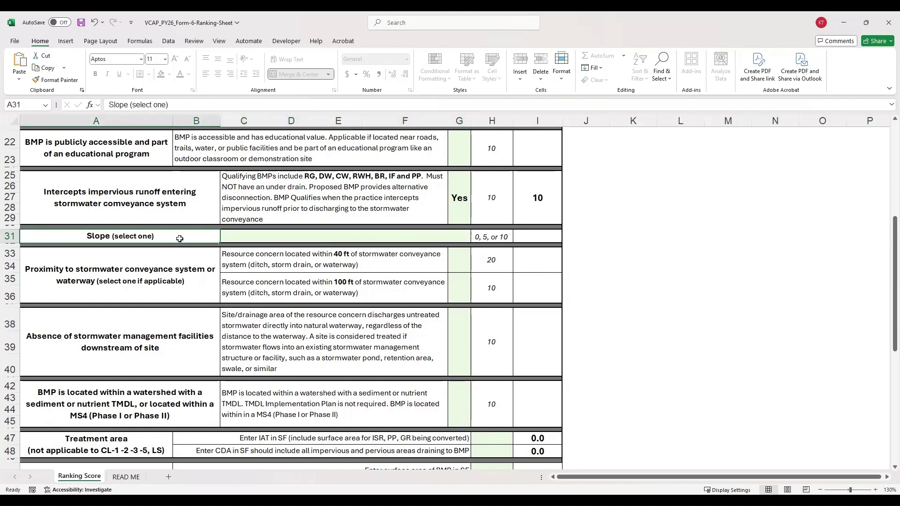
pyautogui.click(10, 236)
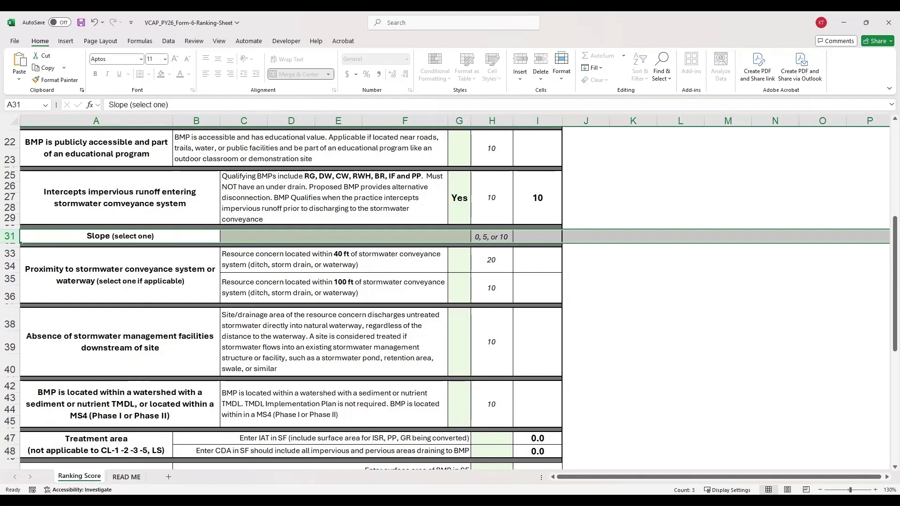
# Examine the READ ME sheet's Ranking Criteria, Purpose, Description and Explanation columns from the start of the table
pyautogui.click(126, 477)
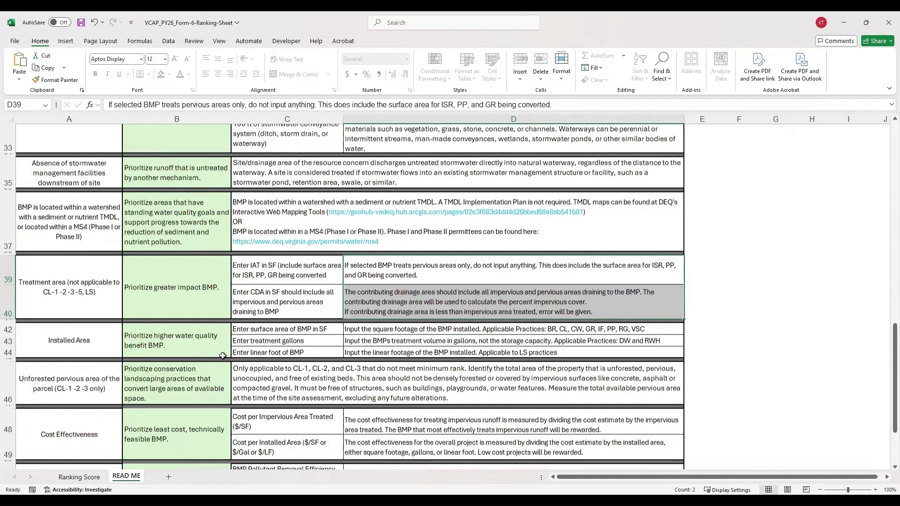
pyautogui.scroll(8, 225, 352)
pyautogui.scroll(3, 218, 367)
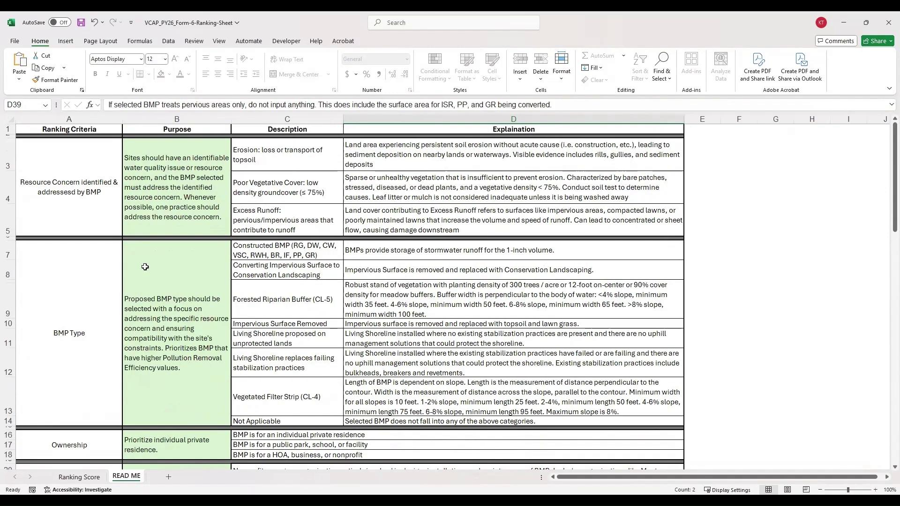
pyautogui.click(84, 118)
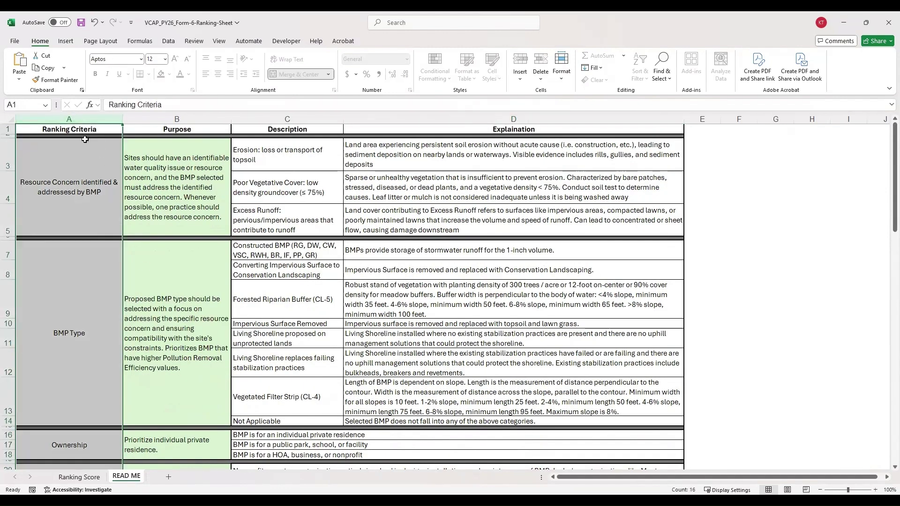
pyautogui.click(165, 118)
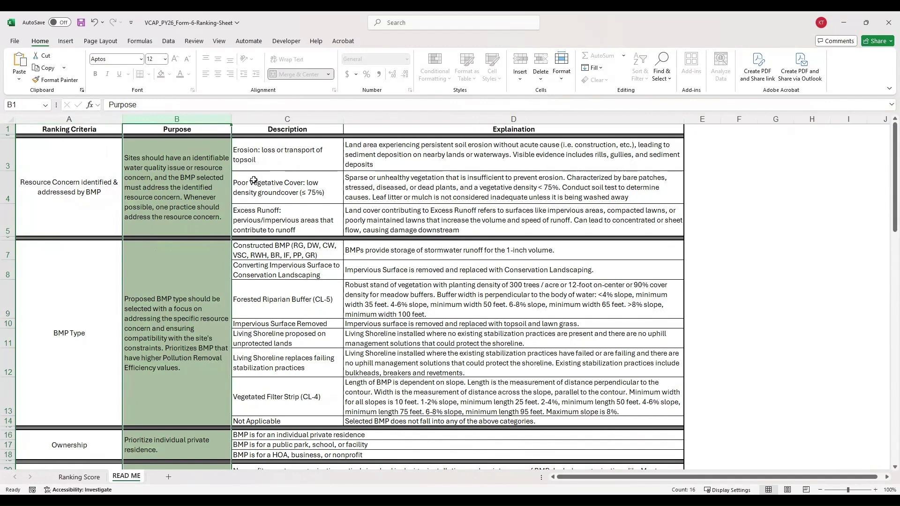
pyautogui.click(289, 119)
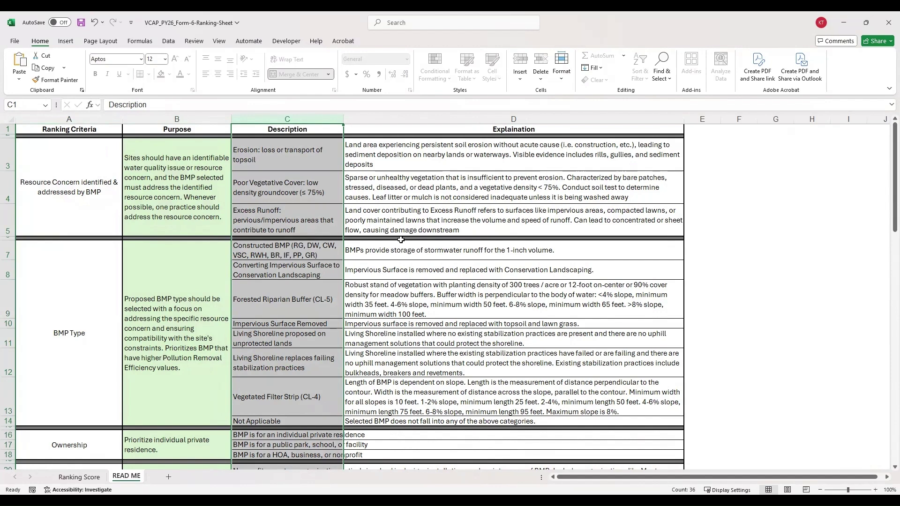
pyautogui.click(492, 121)
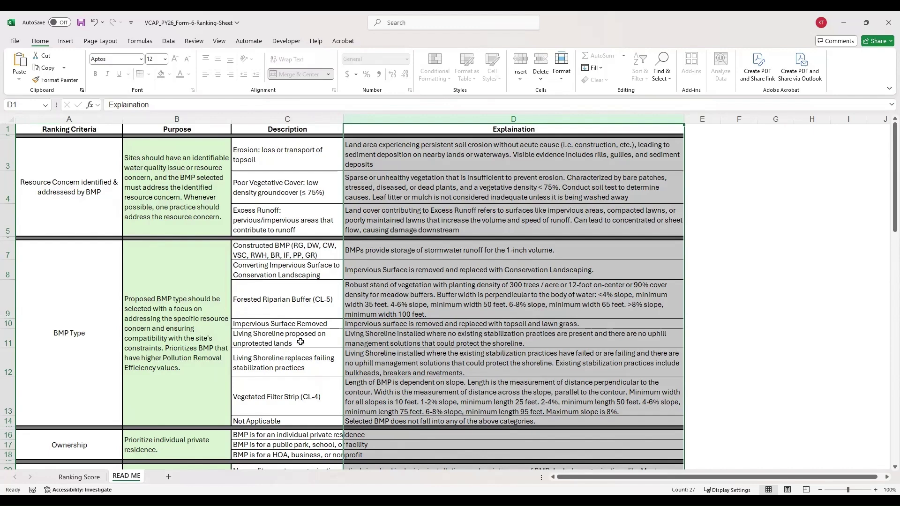
# Find the Slope criterion in the READ ME guidance and review its purpose, three category descriptions and their explanations
pyautogui.scroll(-2, 300, 341)
pyautogui.scroll(-1, 281, 343)
pyautogui.click(276, 349)
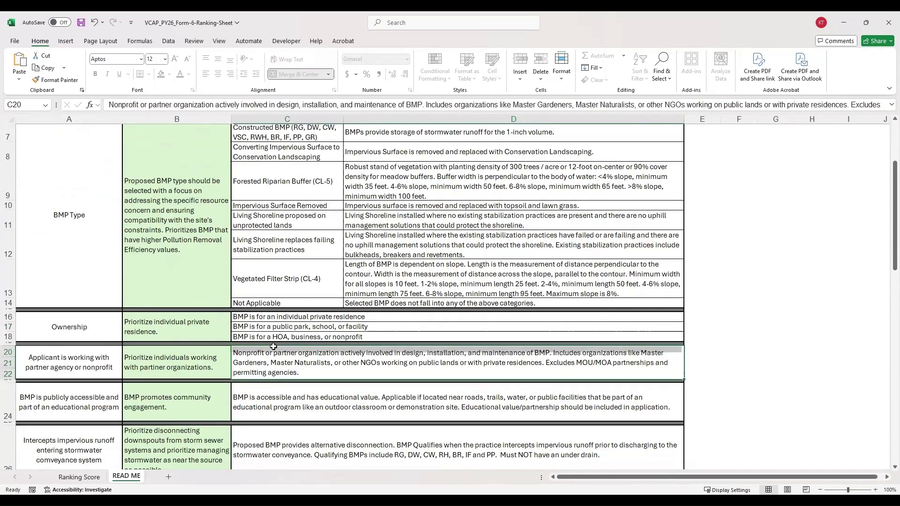
pyautogui.scroll(-3, 87, 369)
pyautogui.click(81, 366)
pyautogui.moveTo(9, 358); pyautogui.dragTo(18, 395)
pyautogui.click(197, 359)
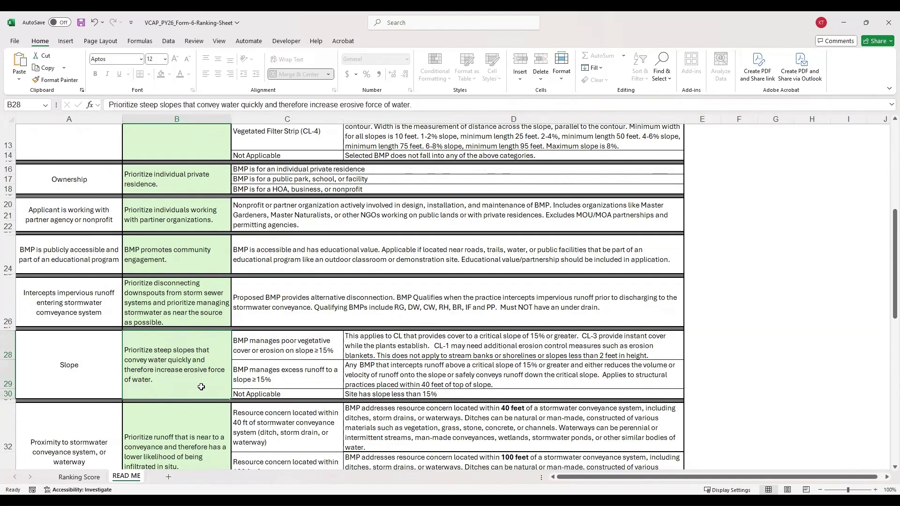
pyautogui.moveTo(297, 356); pyautogui.dragTo(299, 394)
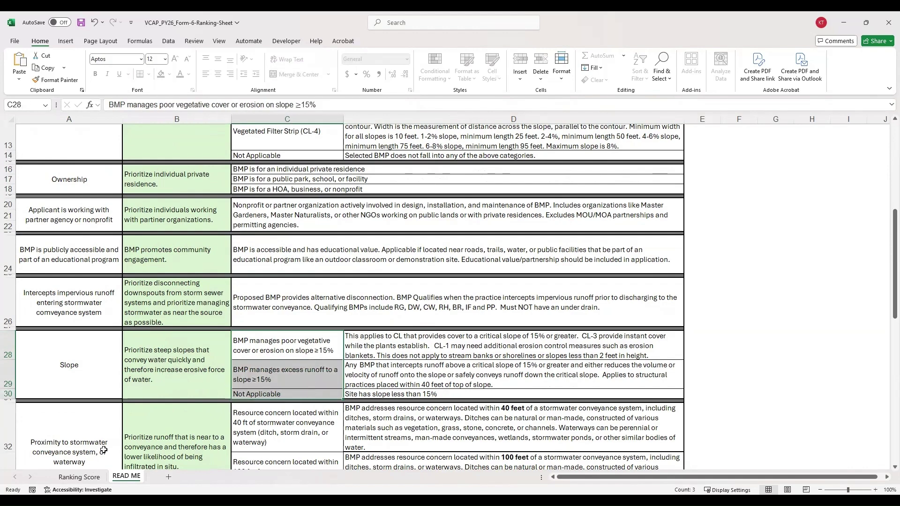
pyautogui.moveTo(391, 346); pyautogui.dragTo(403, 383)
pyautogui.click(404, 395)
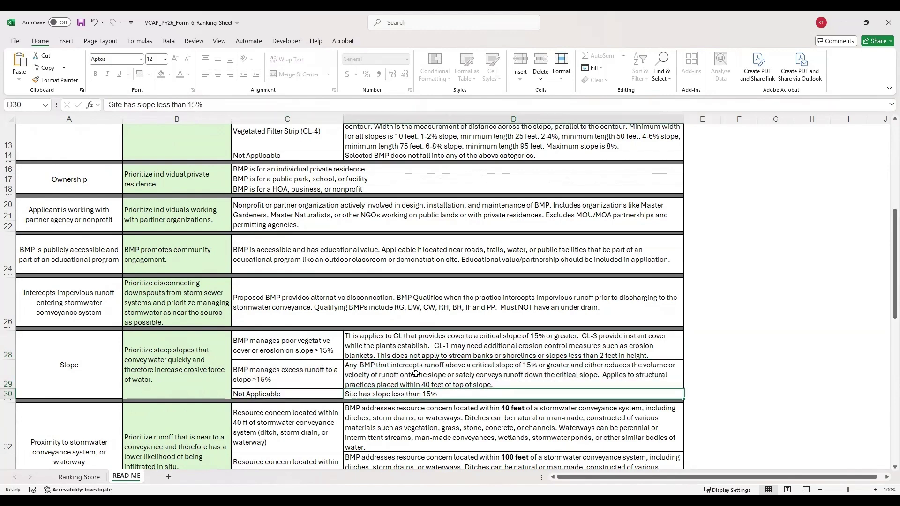
# Read the explanation for the Slope category "BMP manages poor vegetative cover or erosion on slope ≥15%"
pyautogui.click(406, 343)
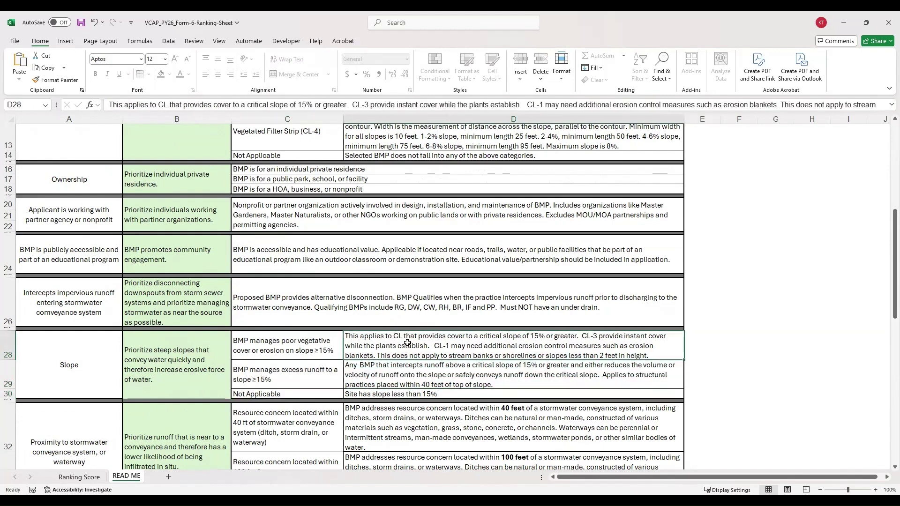
pyautogui.click(314, 346)
pyautogui.moveTo(314, 347); pyautogui.dragTo(346, 347)
pyautogui.click(327, 345)
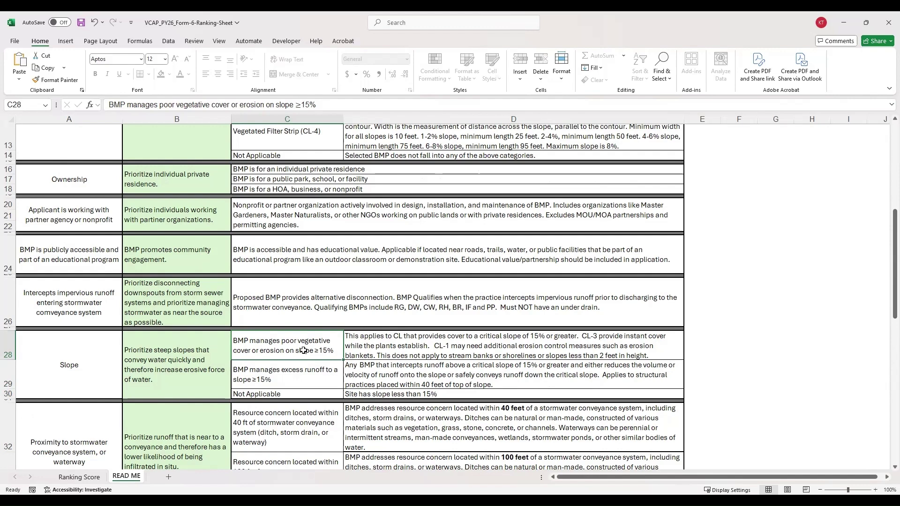
pyautogui.click(384, 352)
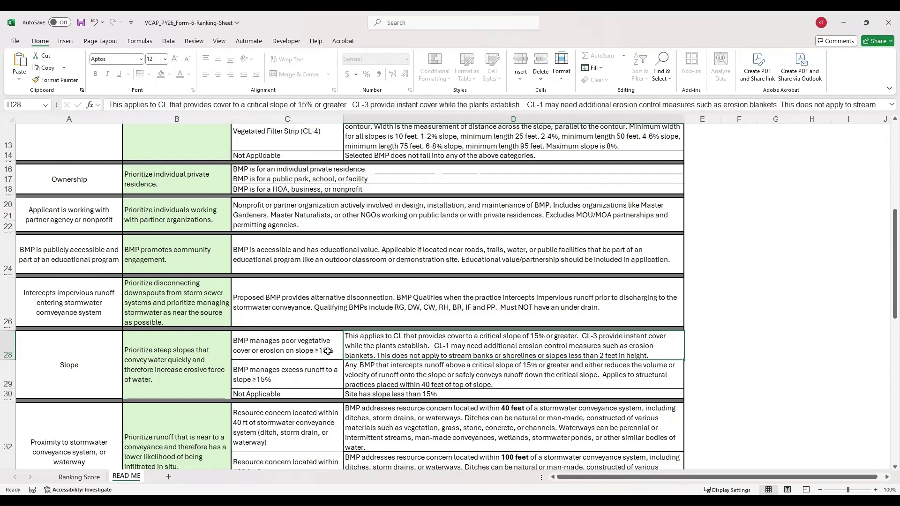
pyautogui.moveTo(314, 344); pyautogui.dragTo(358, 347)
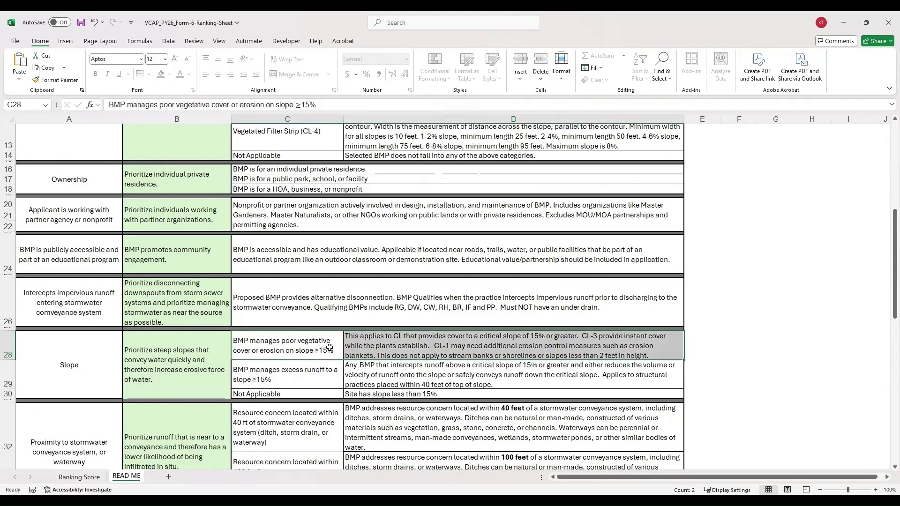
# Read the explanations for the Slope categories "BMP manages excess runoff to a slope ≥15%" and "Not Applicable"
pyautogui.click(290, 375)
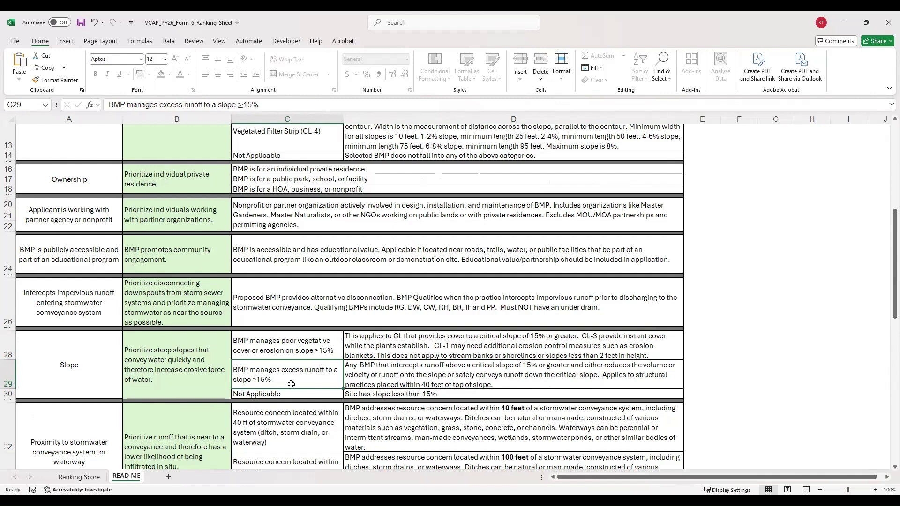
pyautogui.click(378, 378)
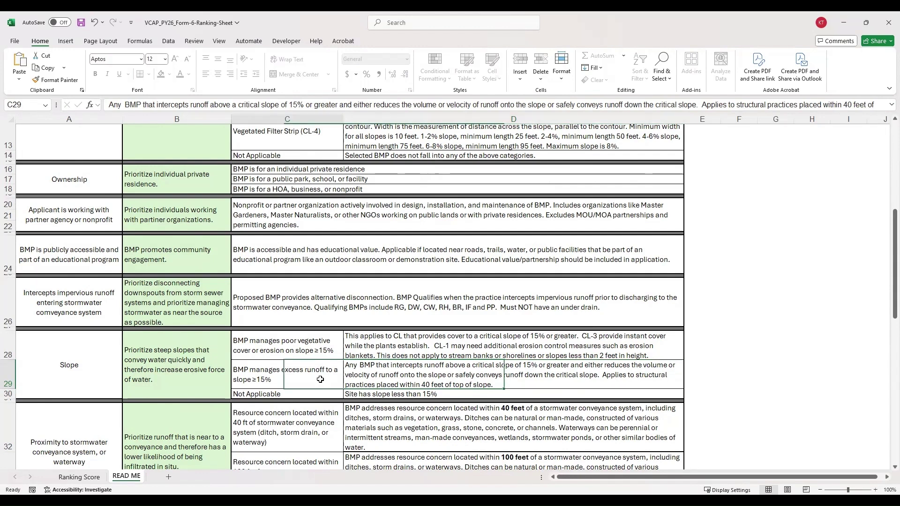
pyautogui.moveTo(315, 381); pyautogui.dragTo(362, 381)
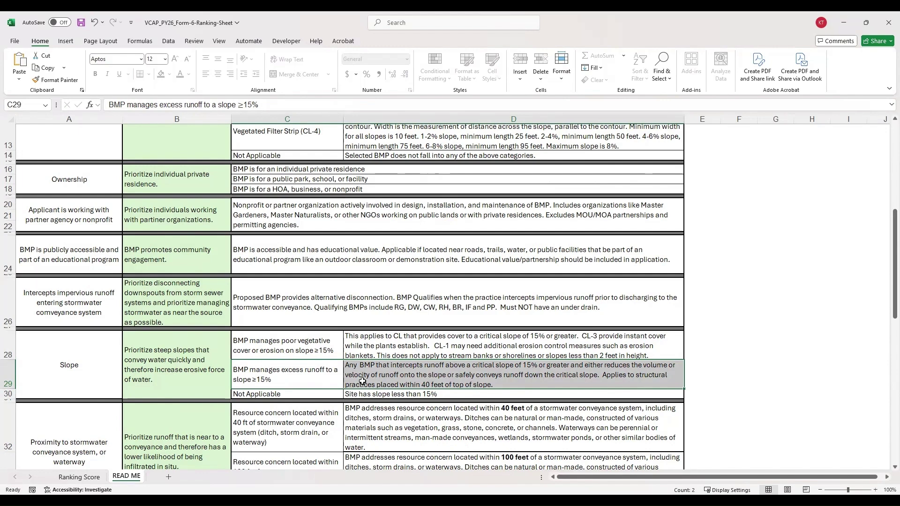
pyautogui.click(333, 390)
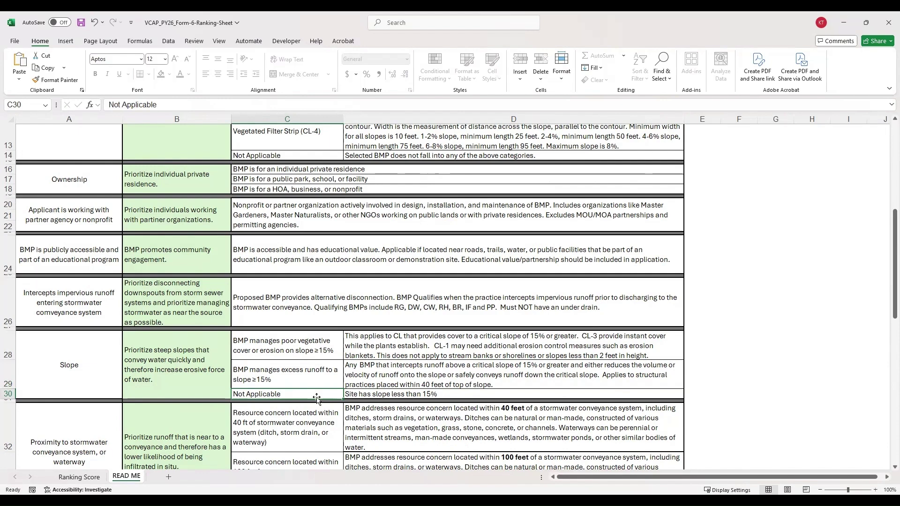
pyautogui.moveTo(331, 391); pyautogui.dragTo(369, 398)
pyautogui.click(369, 397)
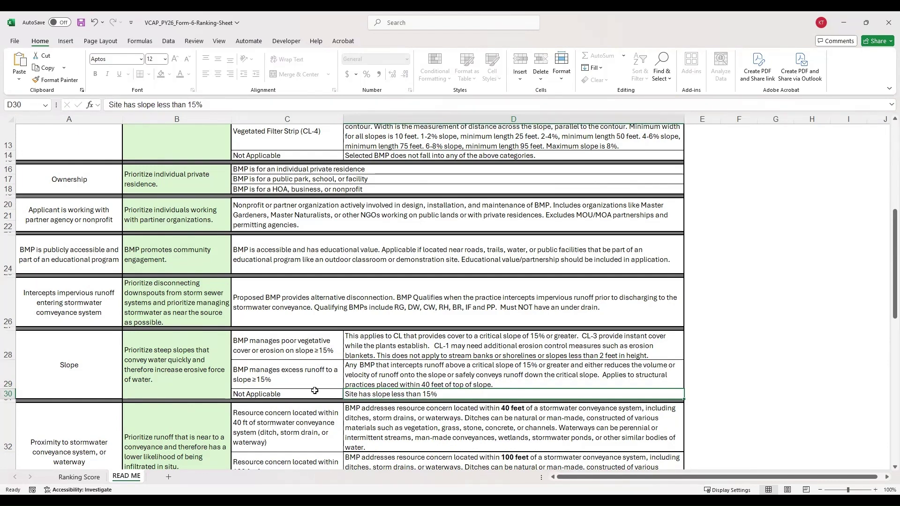
pyautogui.click(313, 393)
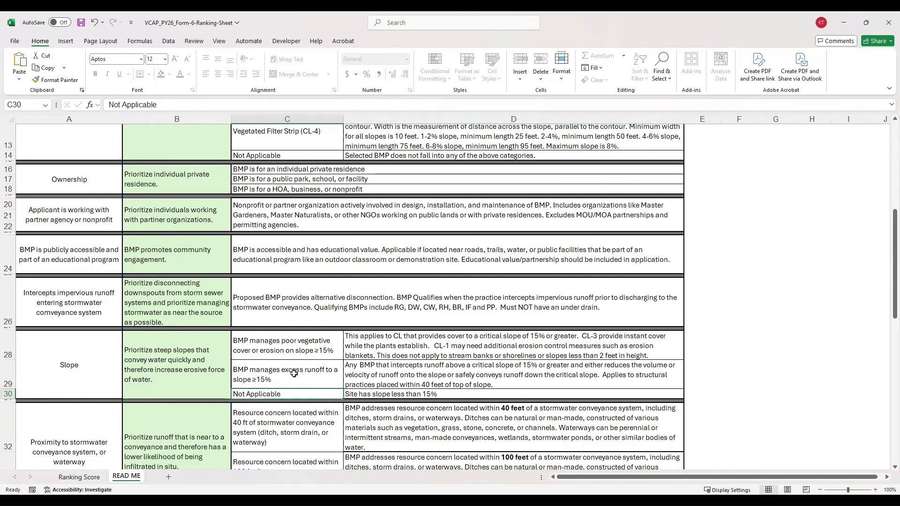
# Set the Slope category on the Ranking Score sheet to Not Applicable and check its available points and score cells
pyautogui.click(79, 477)
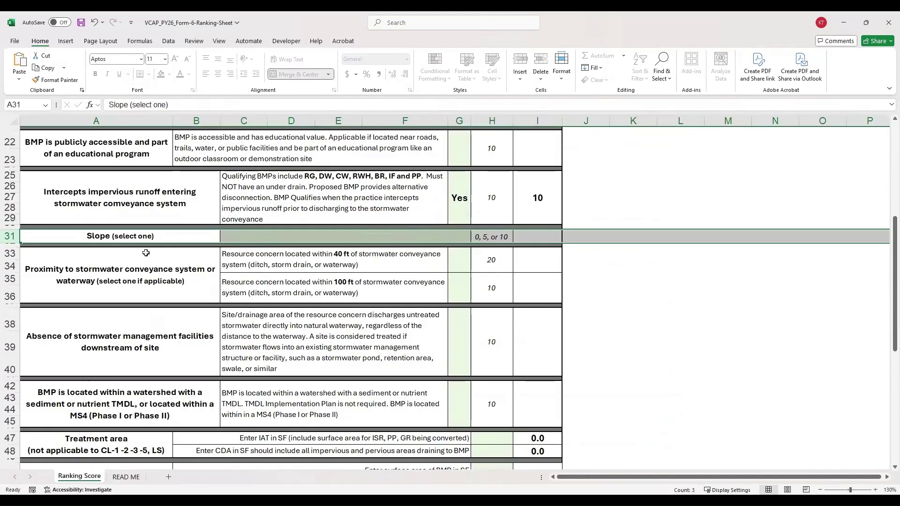
pyautogui.press('Right')
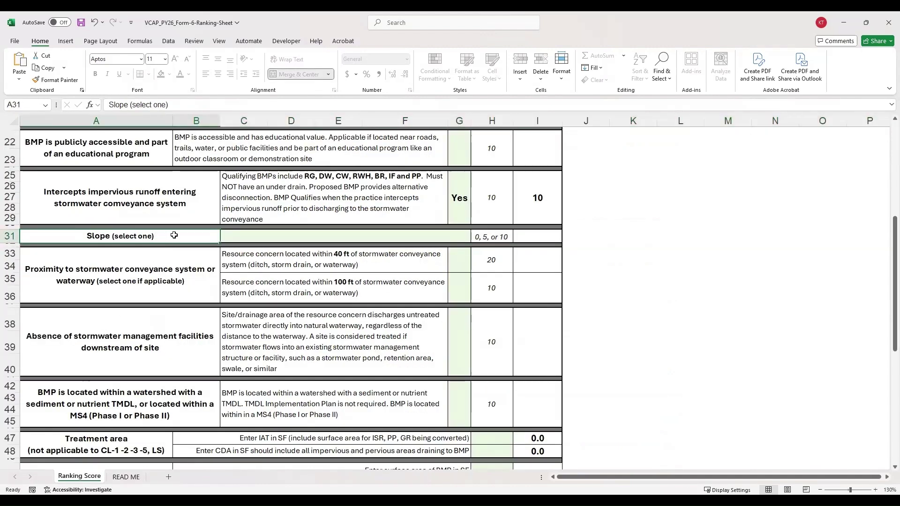
pyautogui.click(474, 238)
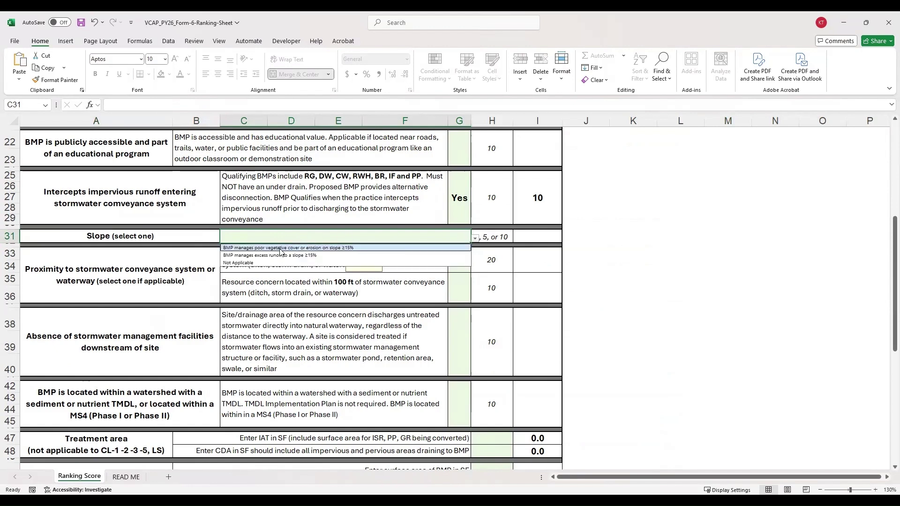
pyautogui.click(268, 261)
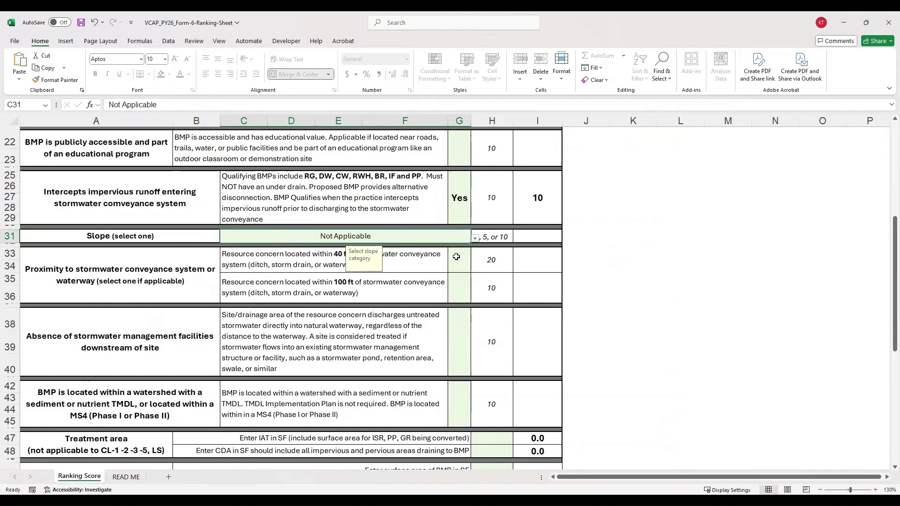
pyautogui.click(458, 259)
pyautogui.click(540, 236)
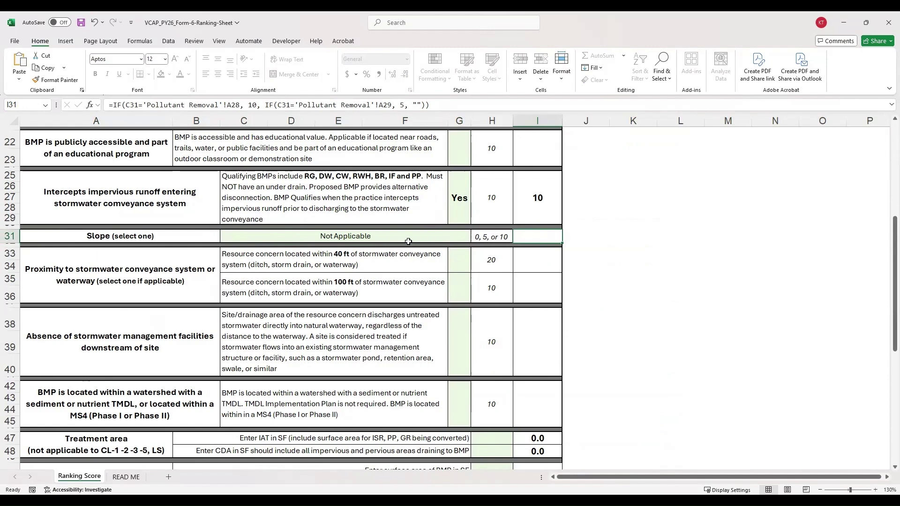
pyautogui.click(359, 240)
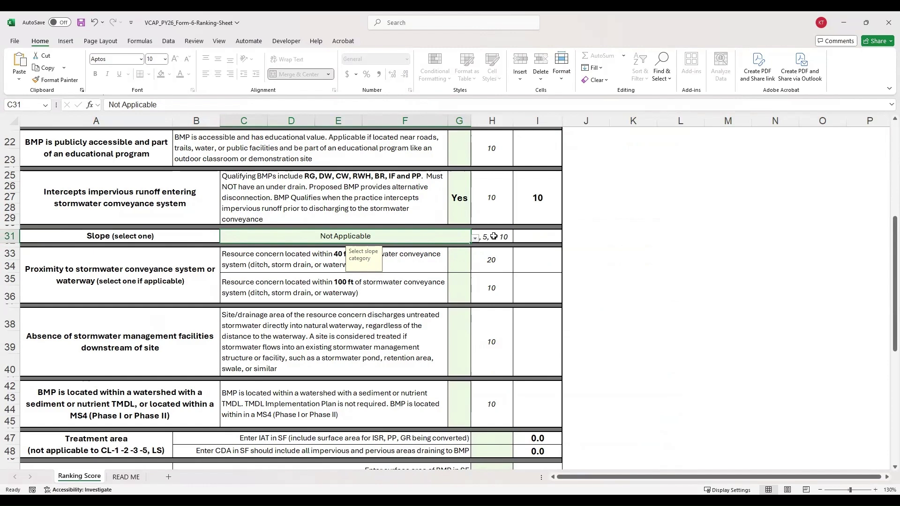
pyautogui.click(492, 236)
pyautogui.click(549, 239)
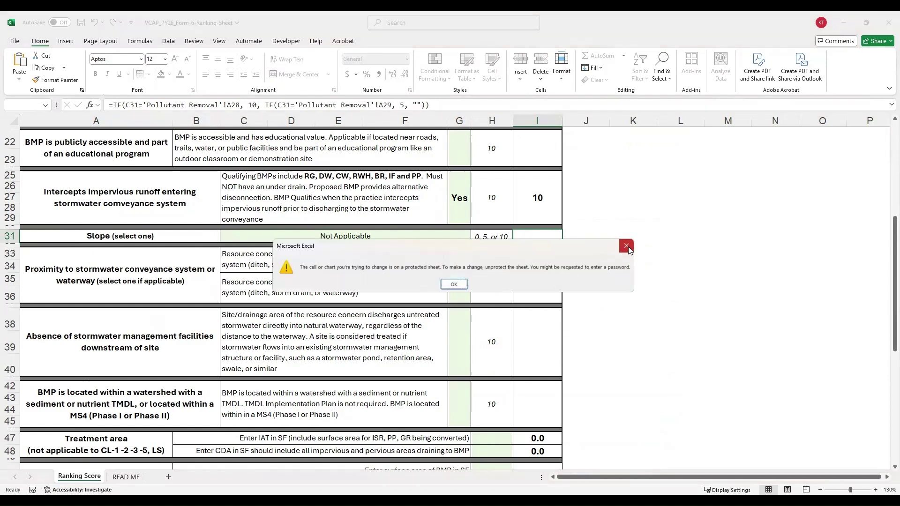
pyautogui.click(627, 245)
# Review the 40 ft and 100 ft options for proximity to a stormwater conveyance system or waterway, and mark the 40 ft option as Yes
pyautogui.click(197, 289)
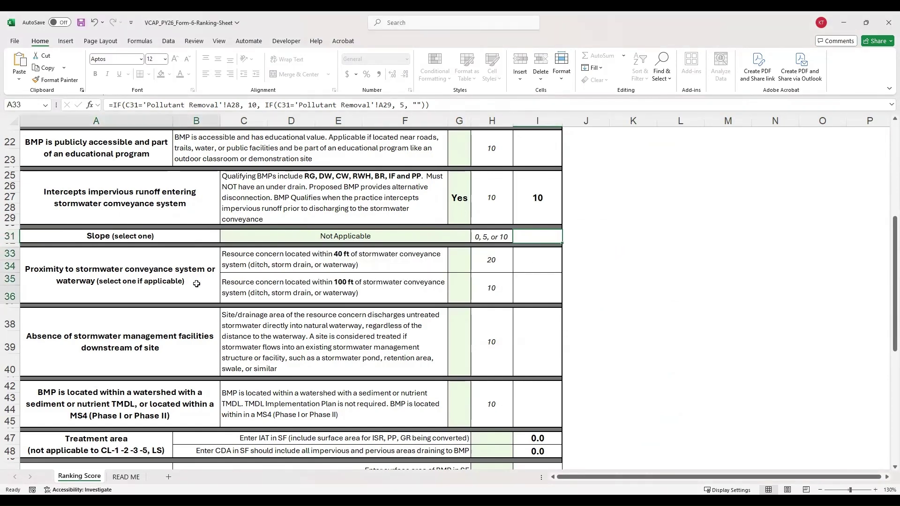
pyautogui.scroll(-2, 198, 289)
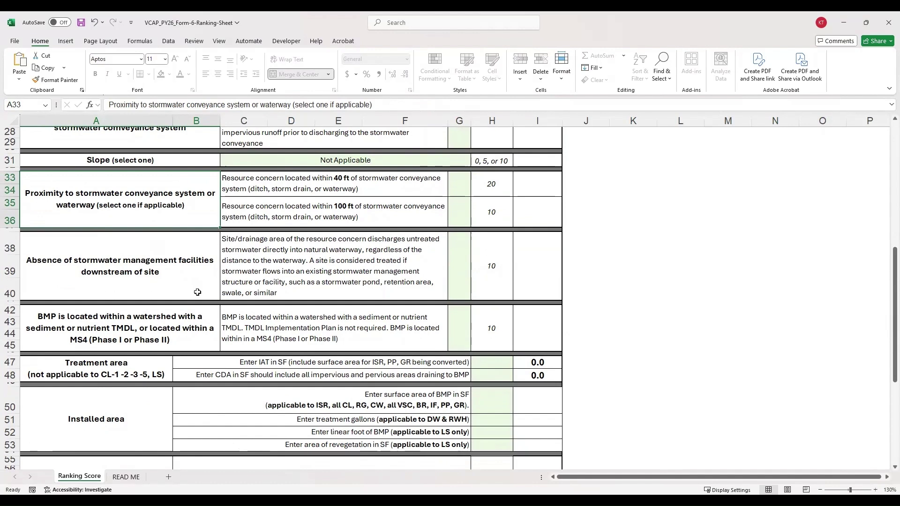
pyautogui.moveTo(305, 192); pyautogui.dragTo(300, 215)
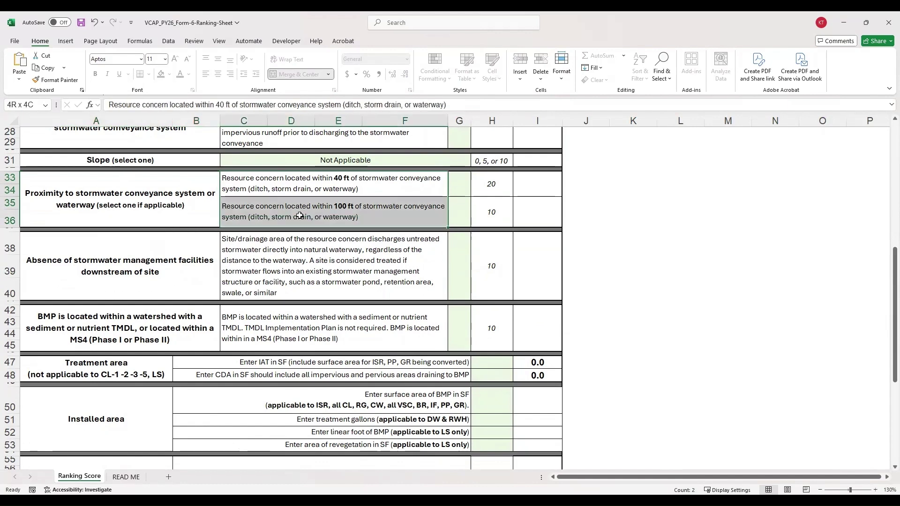
pyautogui.click(304, 189)
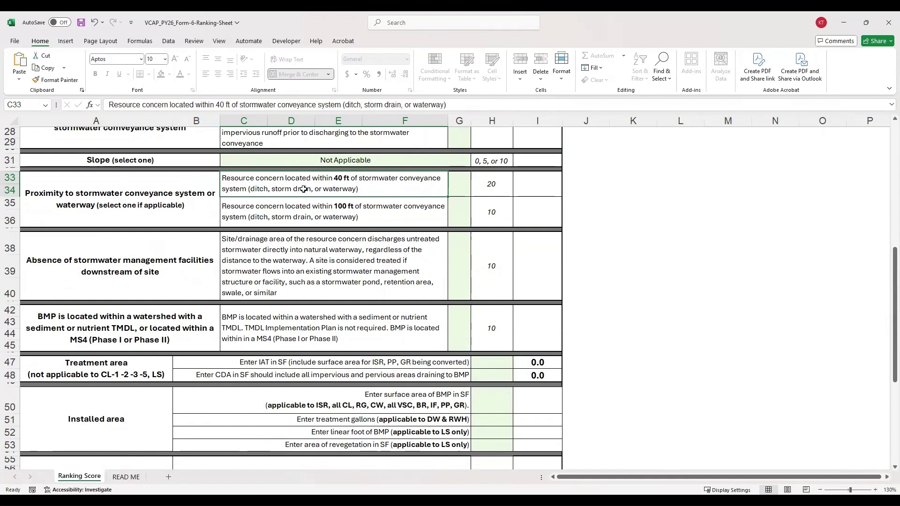
pyautogui.click(303, 216)
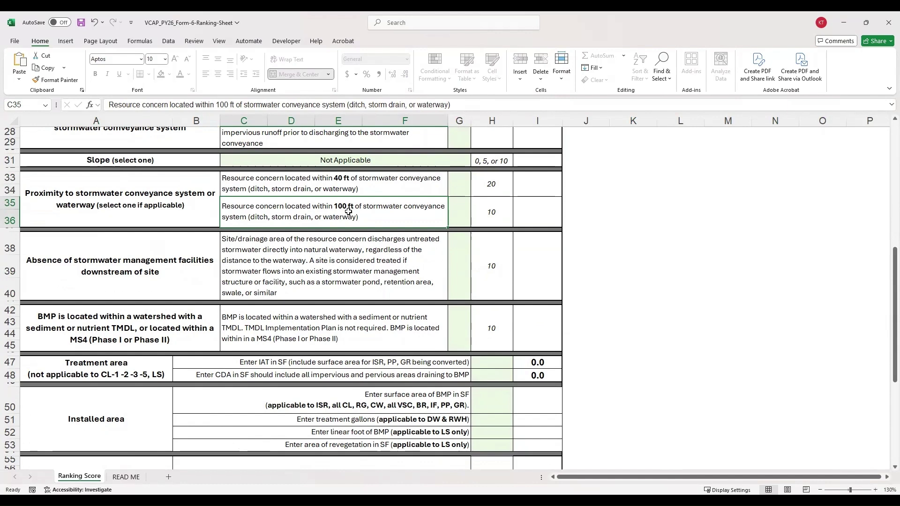
pyautogui.click(461, 178)
pyautogui.click(476, 183)
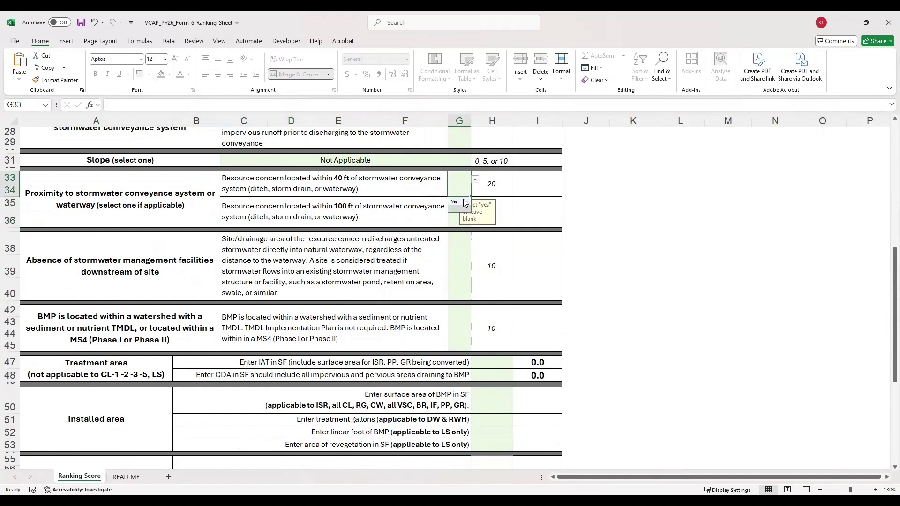
# Read the criterion on absence of stormwater management facilities downstream of the site and review its answer options, leaving the answer blank
pyautogui.click(171, 273)
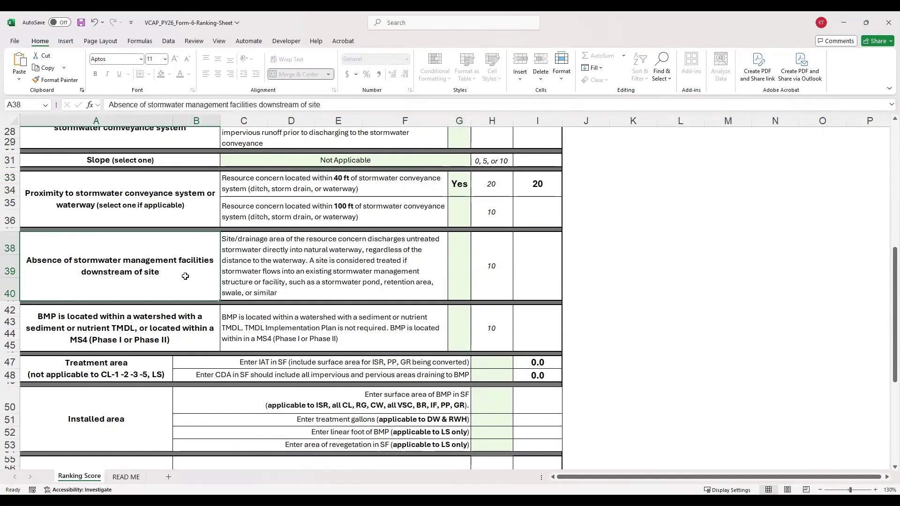
pyautogui.scroll(-2, 168, 282)
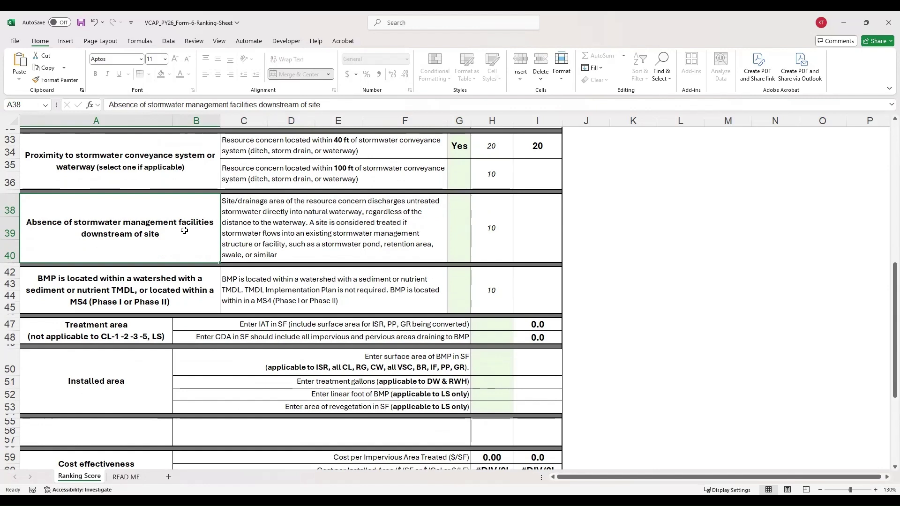
pyautogui.click(258, 230)
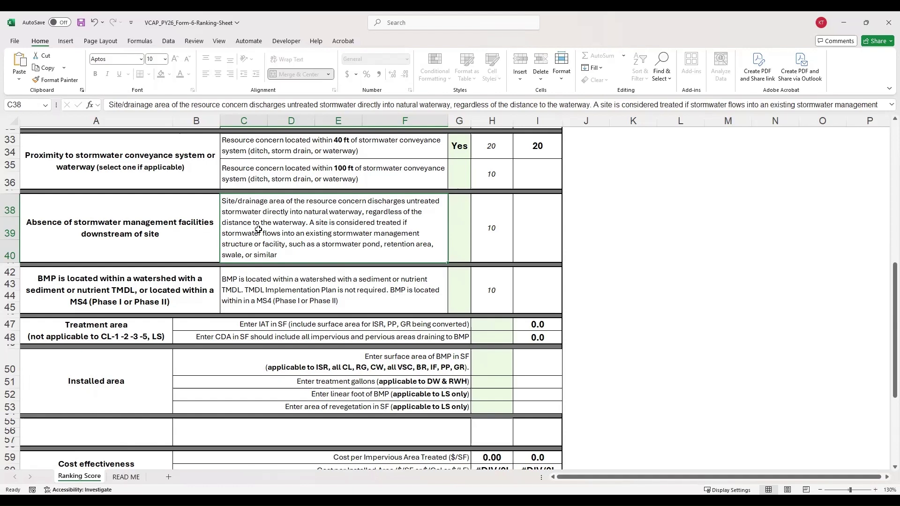
pyautogui.click(457, 231)
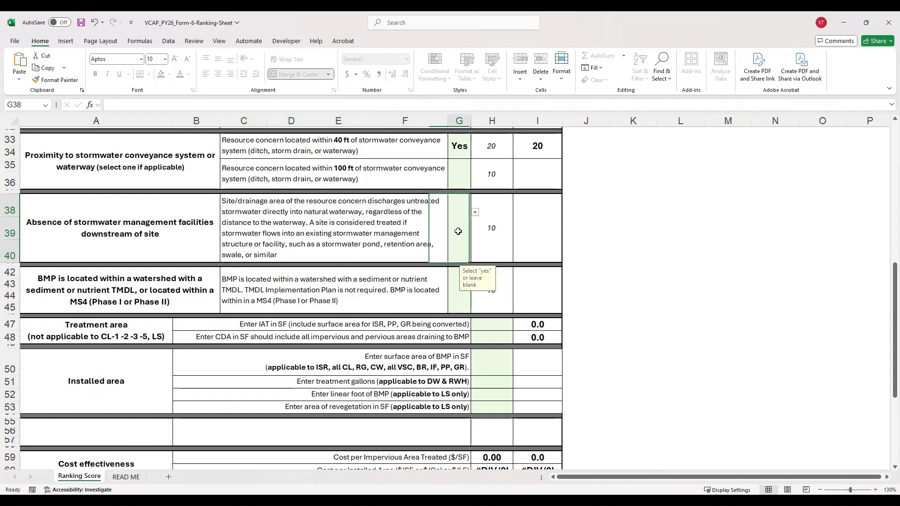
pyautogui.moveTo(71, 226); pyautogui.dragTo(451, 215)
pyautogui.click(370, 224)
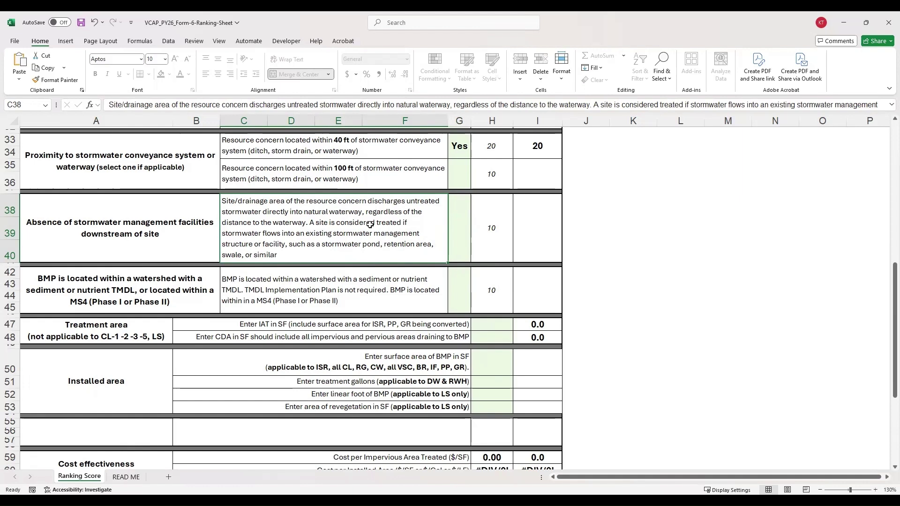
pyautogui.click(467, 232)
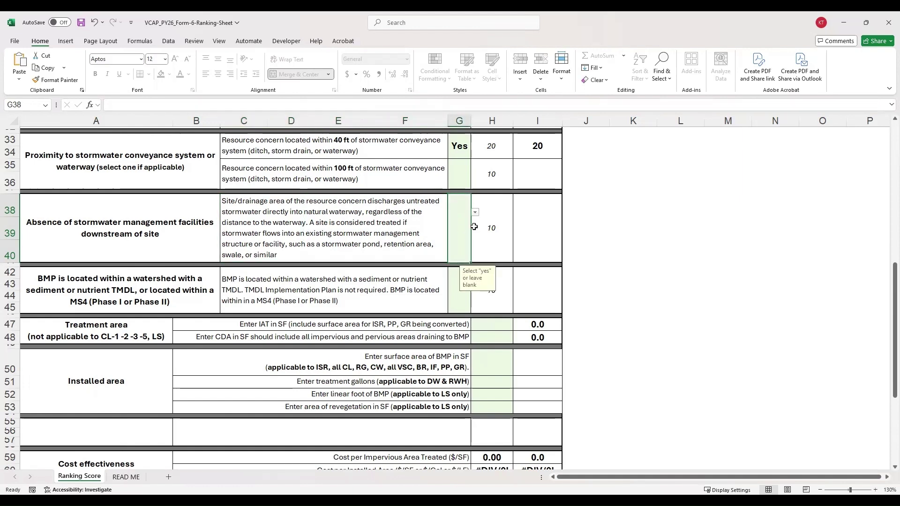
pyautogui.click(477, 214)
pyautogui.click(477, 214)
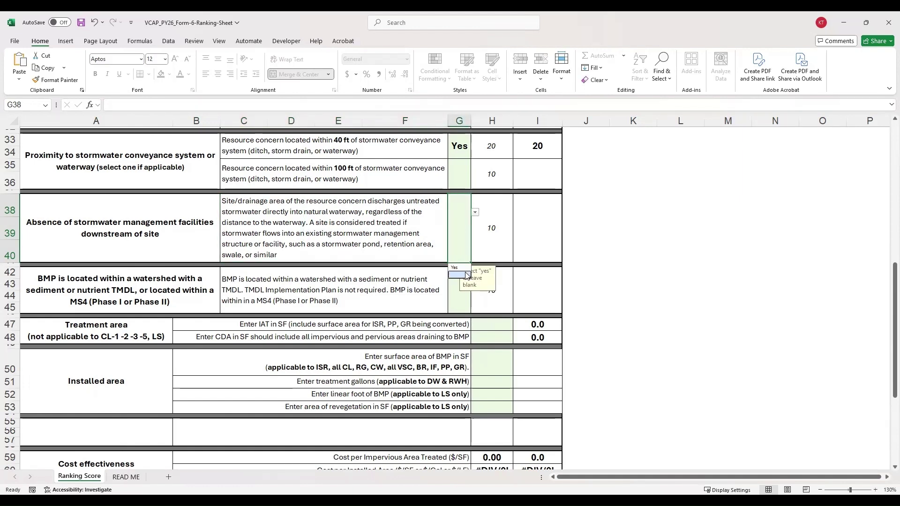
pyautogui.click(359, 202)
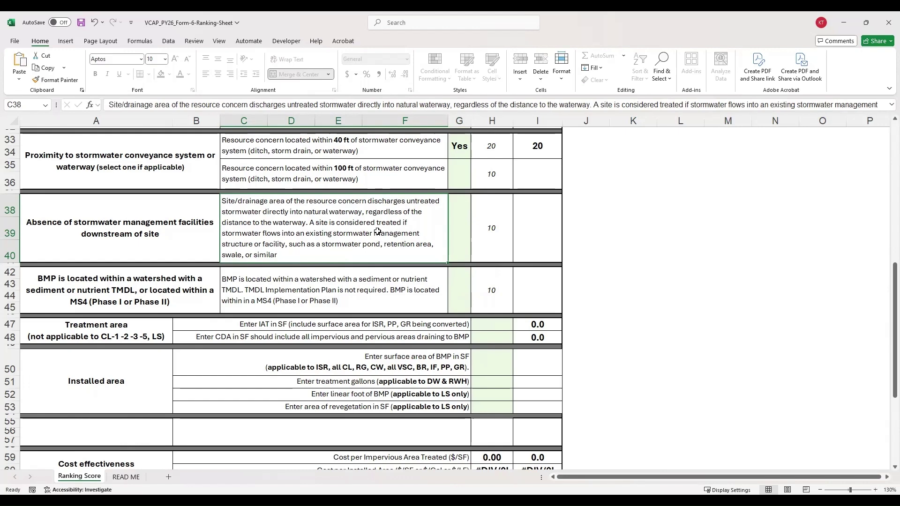
# Look up the READ ME explanation for the criterion on BMPs within a sediment or nutrient TMDL watershed or an MS4
pyautogui.click(168, 287)
pyautogui.scroll(-1, 292, 279)
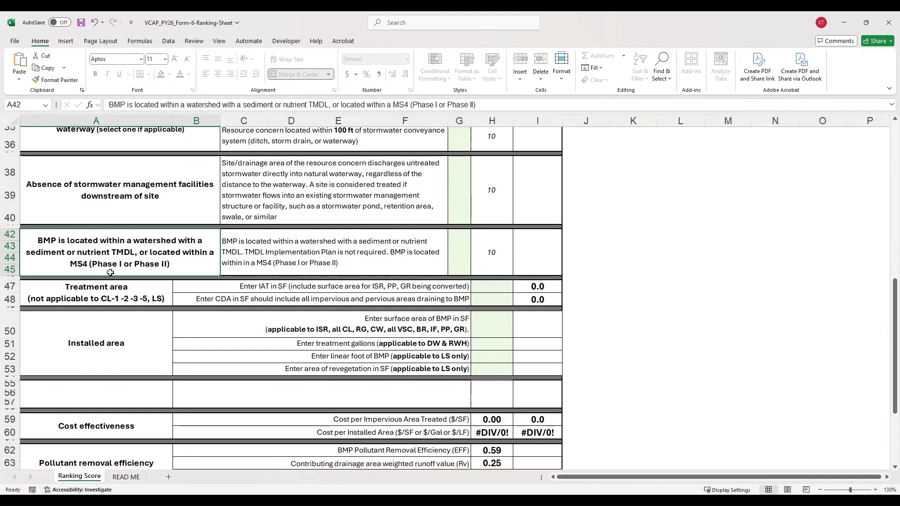
pyautogui.click(131, 477)
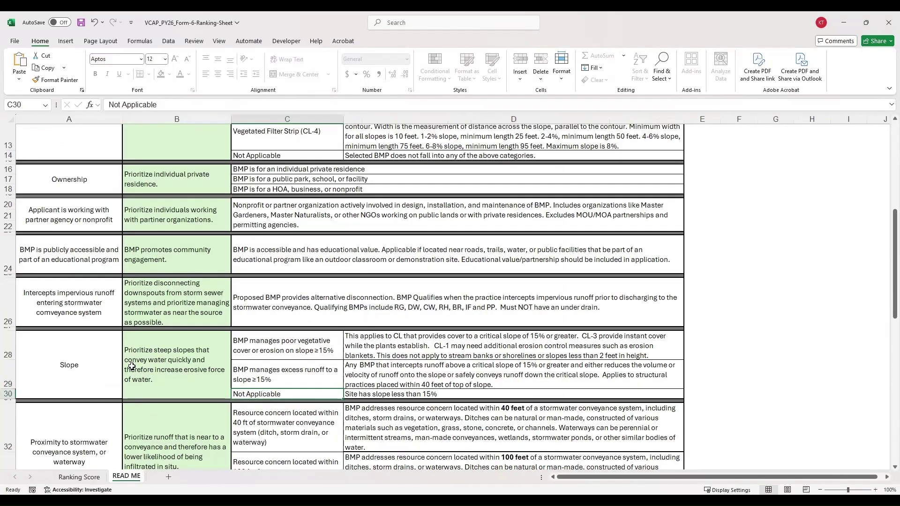
pyautogui.scroll(-3, 143, 363)
pyautogui.scroll(-4, 146, 355)
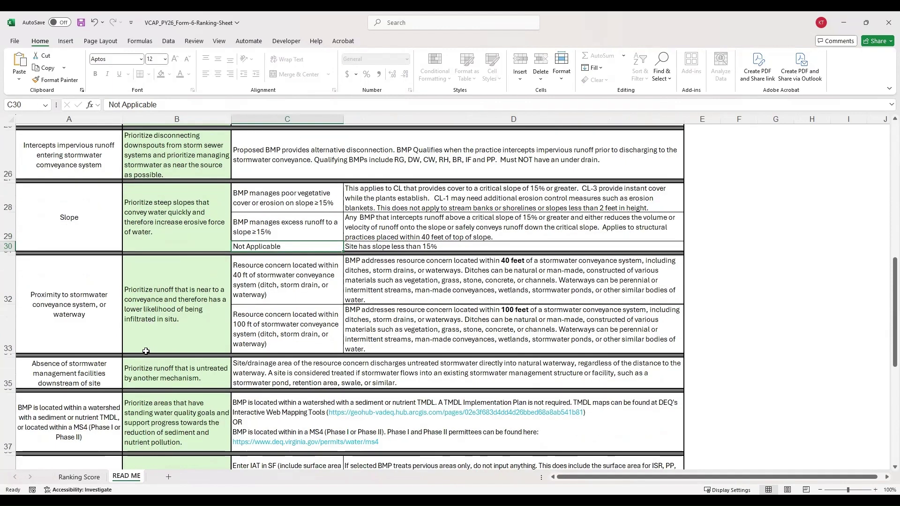
pyautogui.click(64, 303)
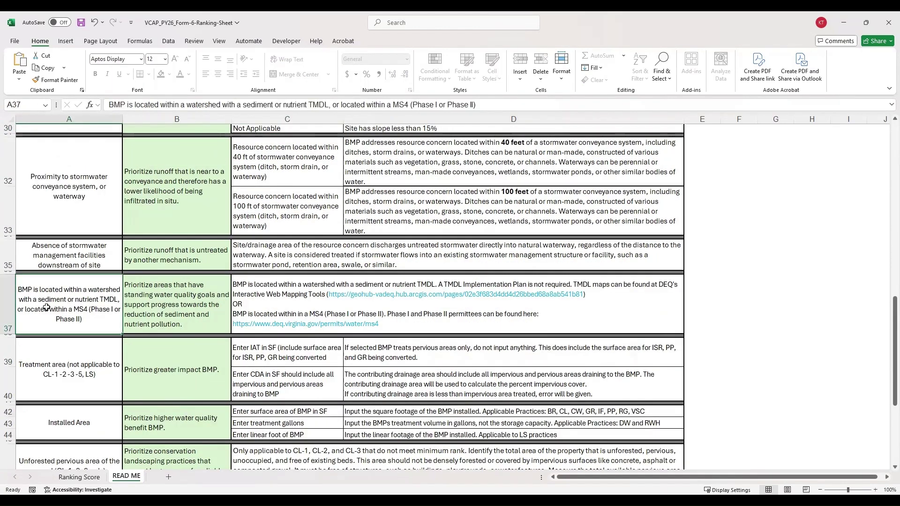
pyautogui.click(263, 294)
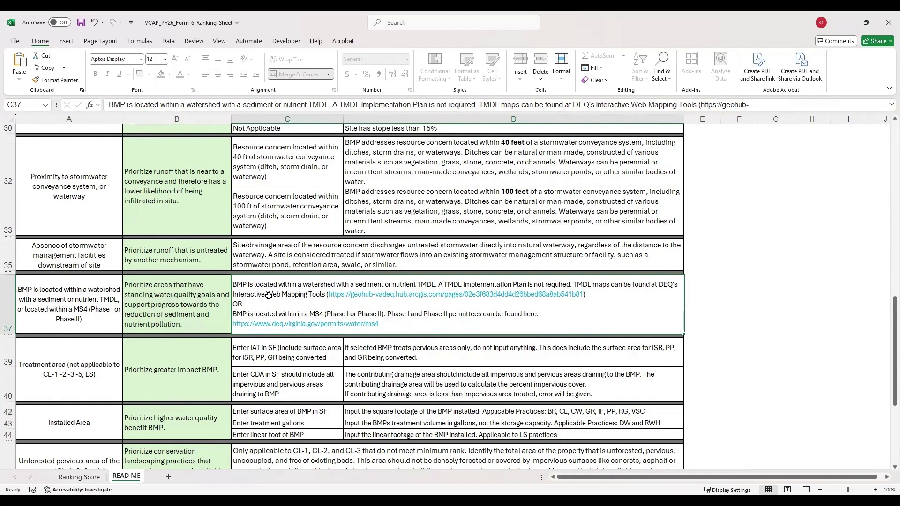
# Highlight the DEQ Interactive Web Mapping Tools link and the MS4 permittees link in the TMDL/MS4 explanation, without altering the text
pyautogui.doubleClick(580, 294)
pyautogui.moveTo(583, 295); pyautogui.dragTo(329, 295)
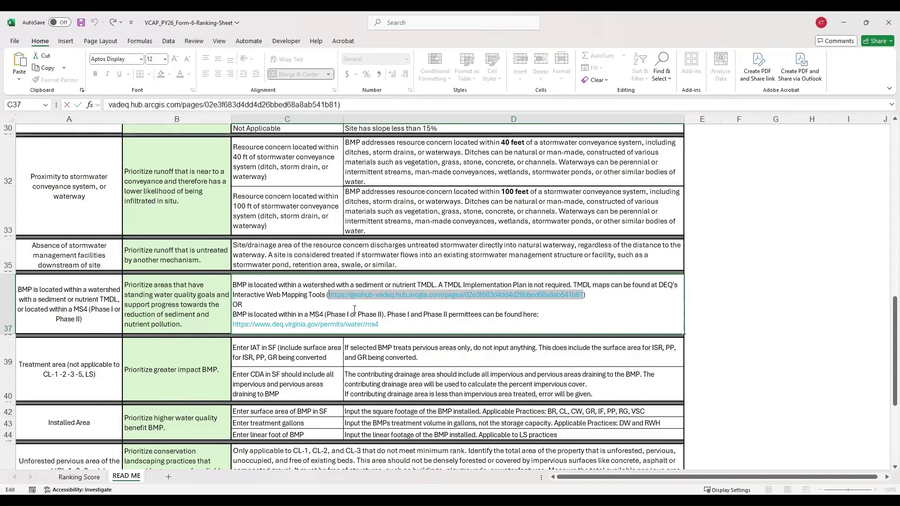
pyautogui.click(349, 305)
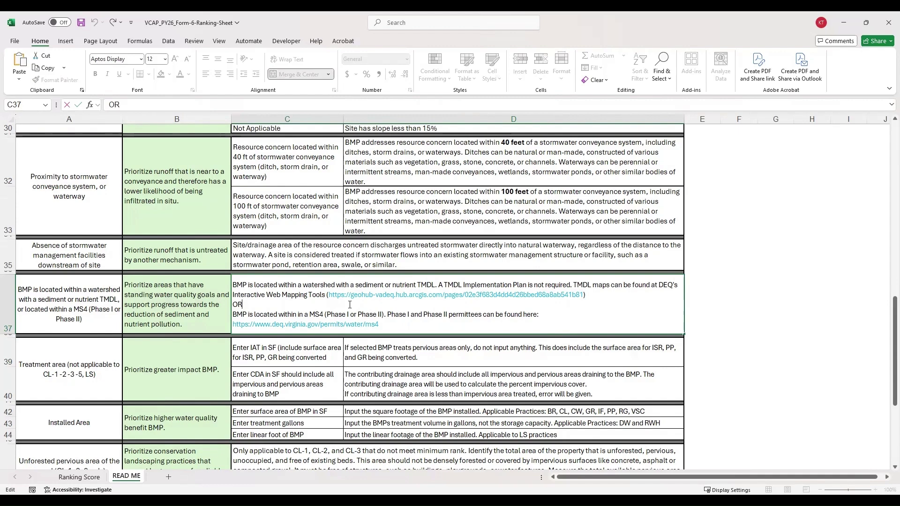
pyautogui.moveTo(387, 324); pyautogui.dragTo(232, 324)
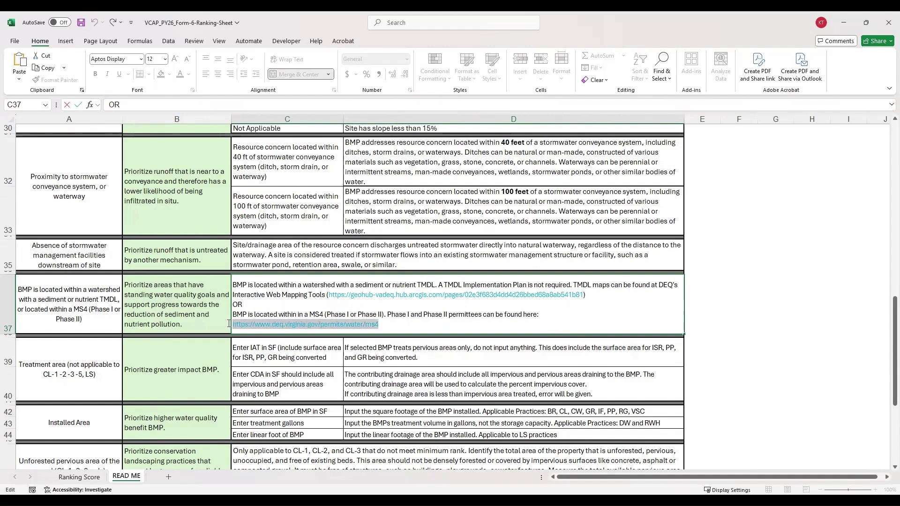
pyautogui.click(433, 315)
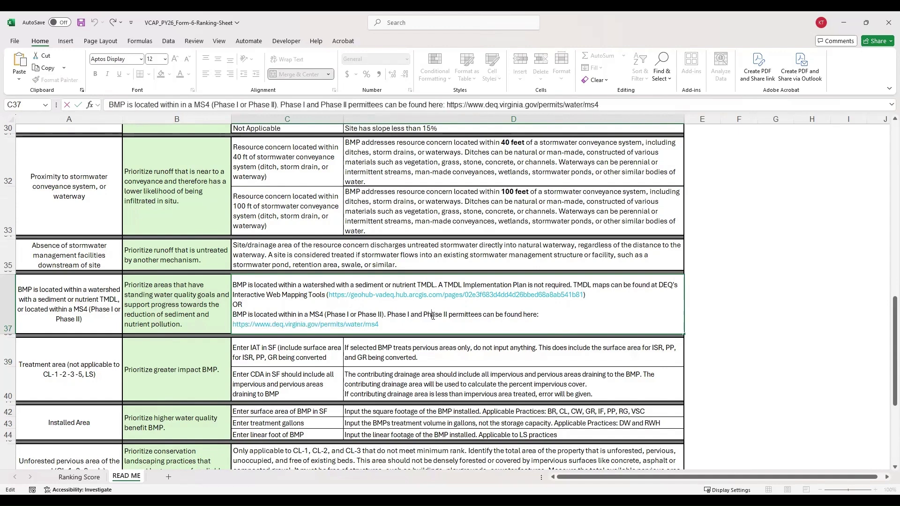
pyautogui.click(102, 315)
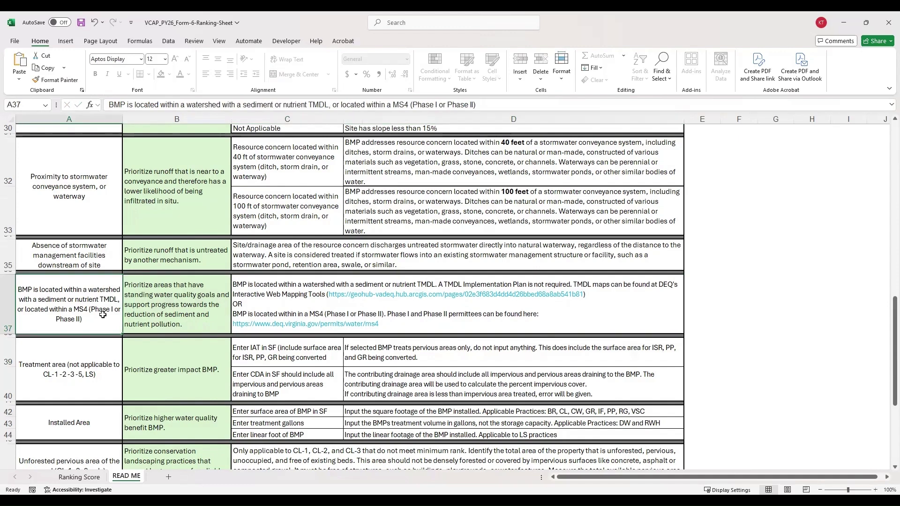
# Return to the Ranking Score sheet and review the Treatment area IAT entry and the TMDL/MS4 answer cell, leaving both blank
pyautogui.click(80, 477)
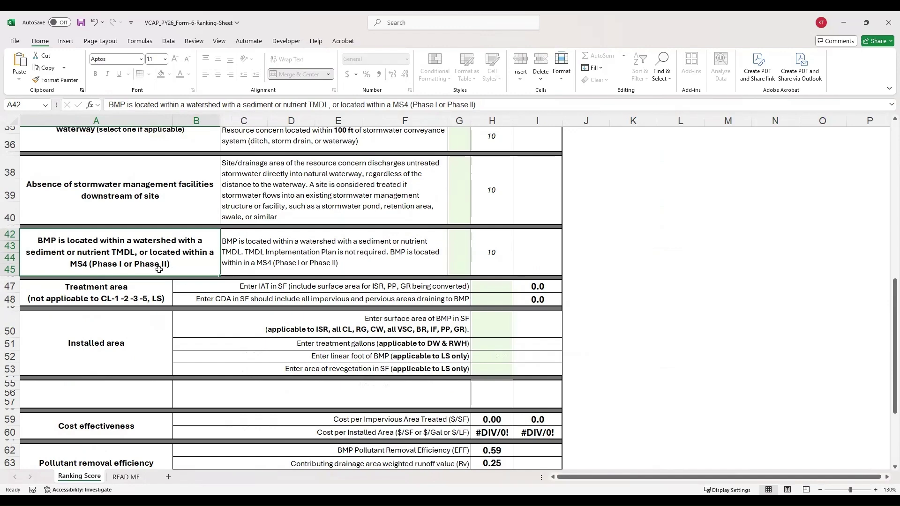
pyautogui.scroll(-1, 104, 262)
pyautogui.click(105, 262)
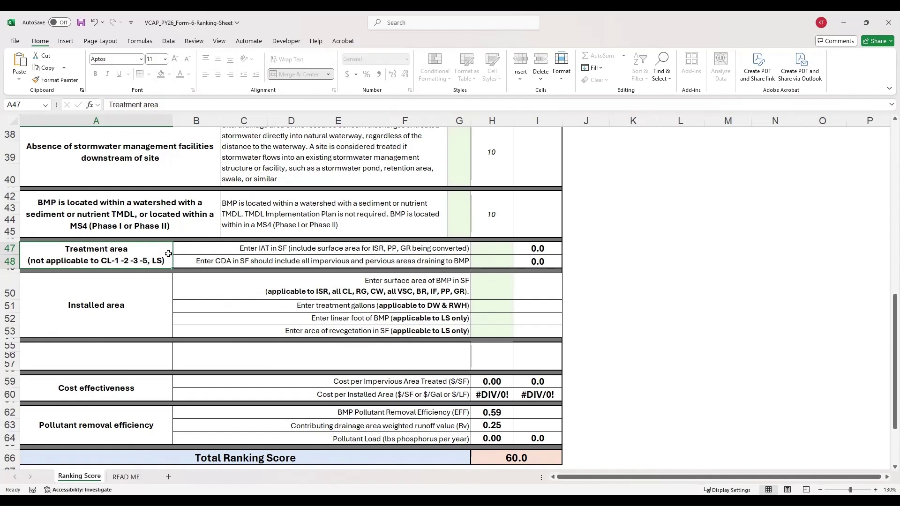
pyautogui.click(209, 252)
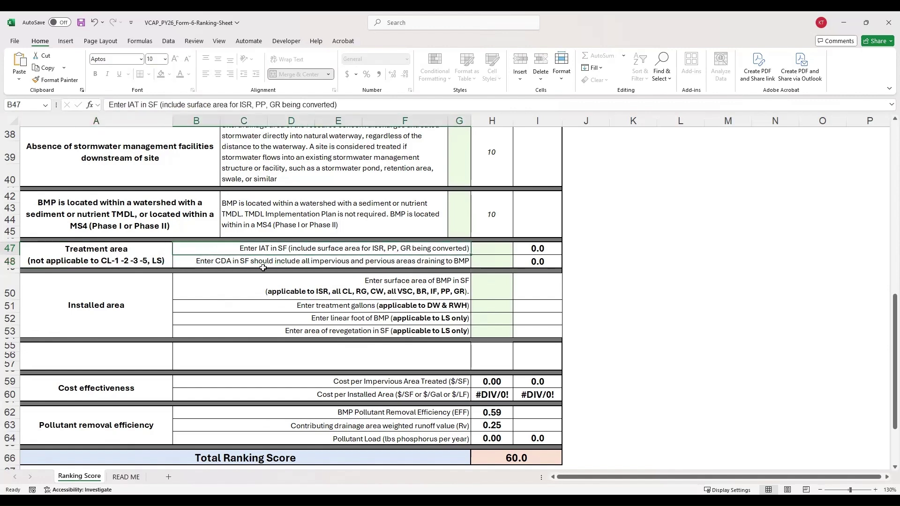
pyautogui.click(490, 249)
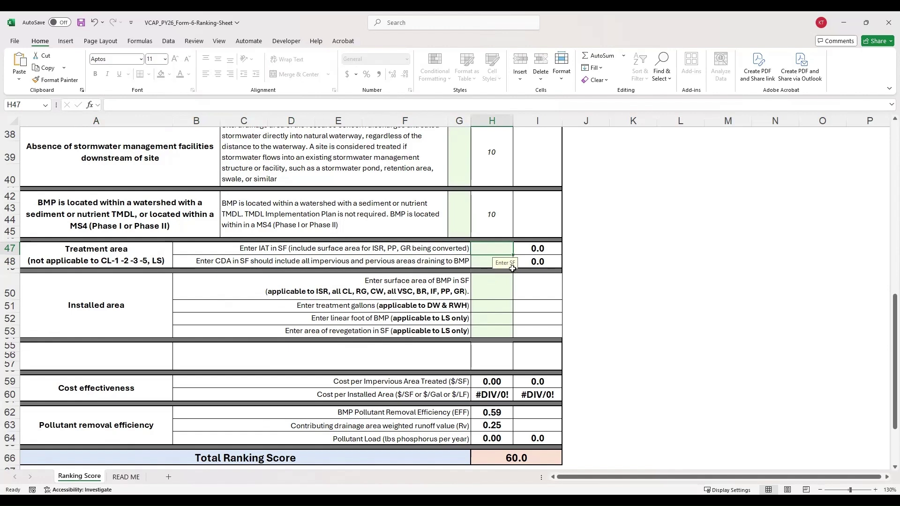
pyautogui.click(458, 219)
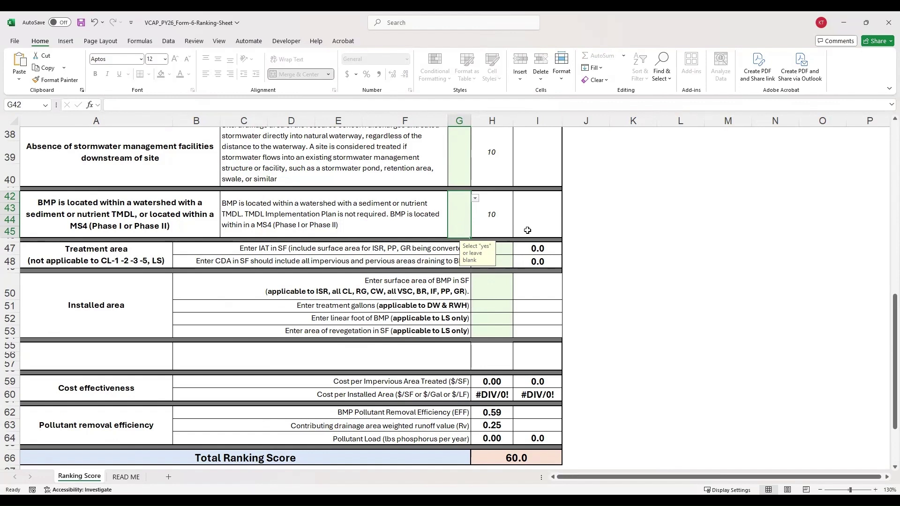
# Review the IAT instruction under Treatment area and enter 1600 SF as the impervious area treated
pyautogui.click(510, 248)
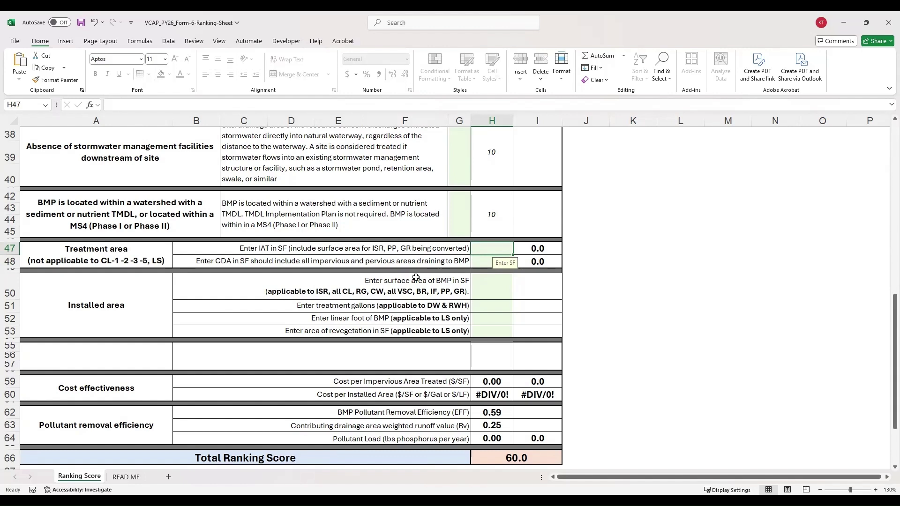
pyautogui.click(402, 249)
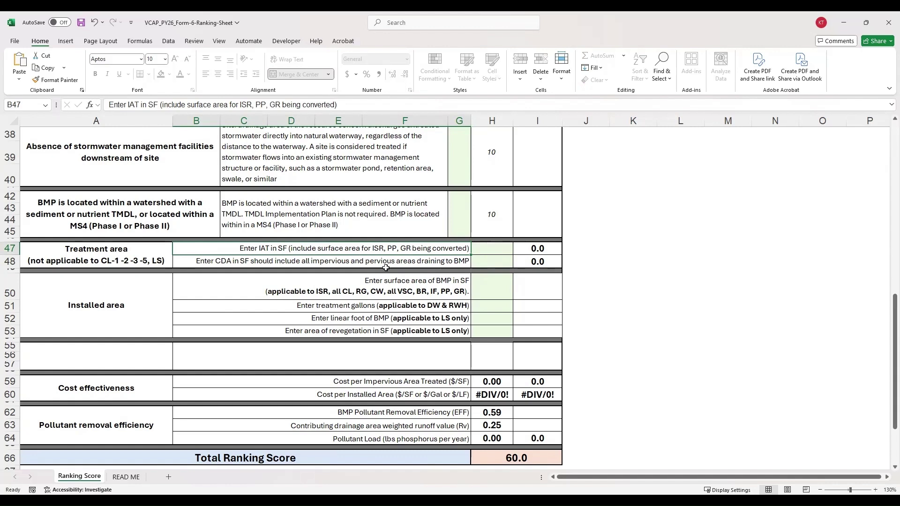
pyautogui.click(501, 248)
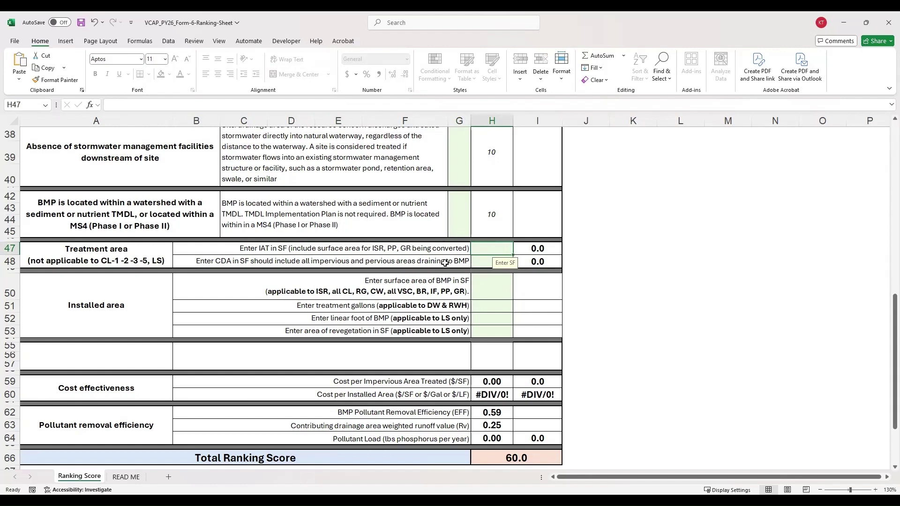
pyautogui.write('1600')
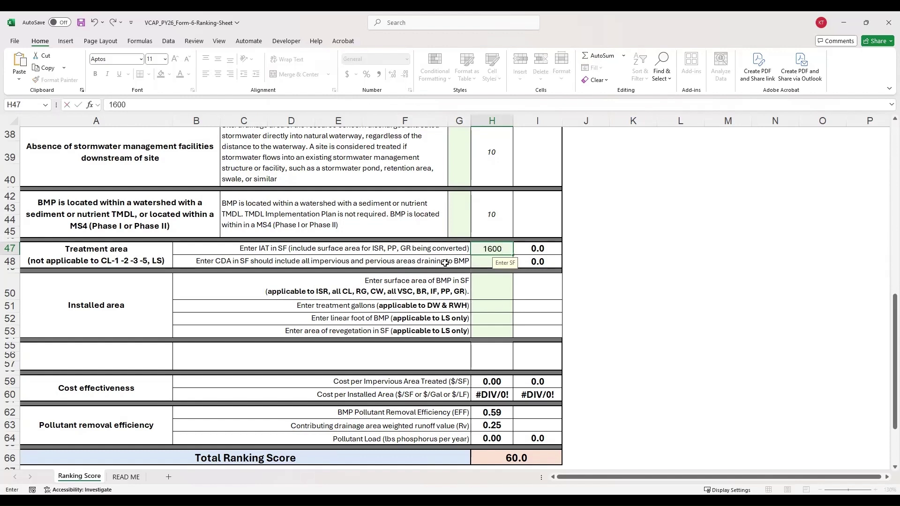
pyautogui.press('Return')
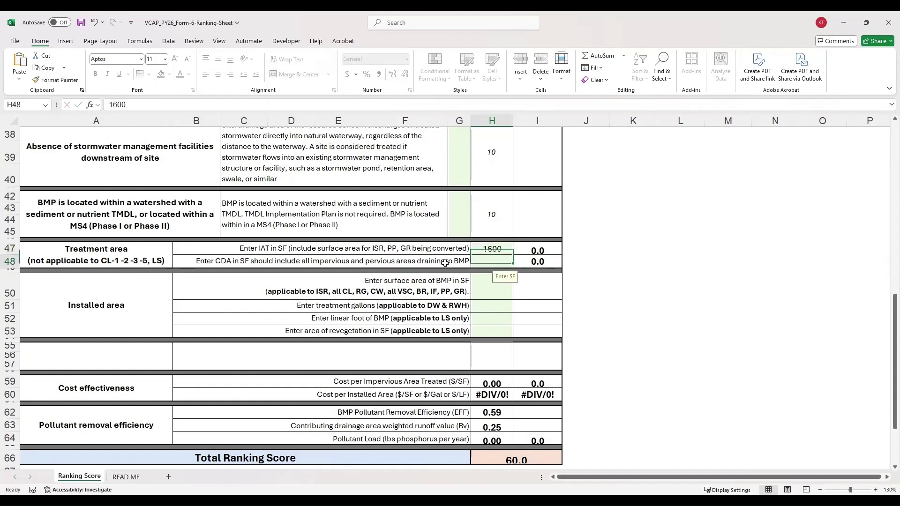
# Review the CDA instruction under Treatment area and enter 1600 SF for the impervious and pervious areas draining to the BMP
pyautogui.click(251, 260)
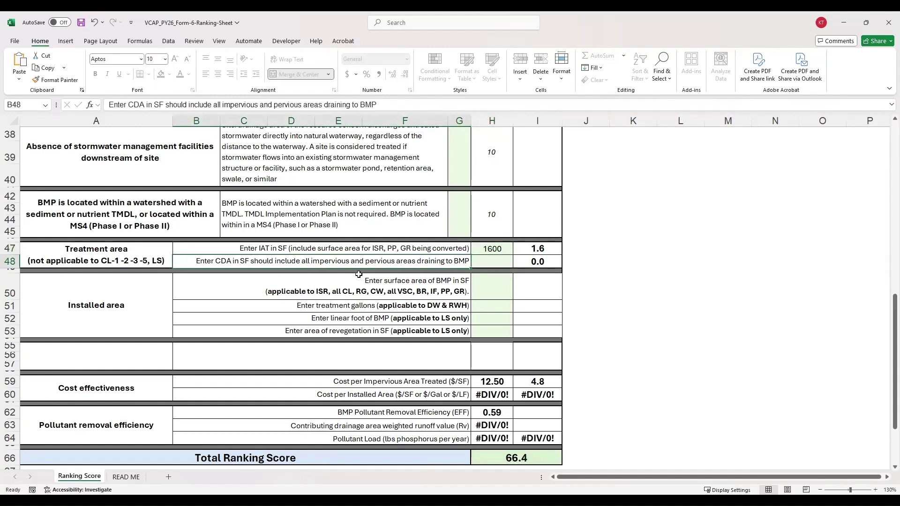
pyautogui.click(502, 260)
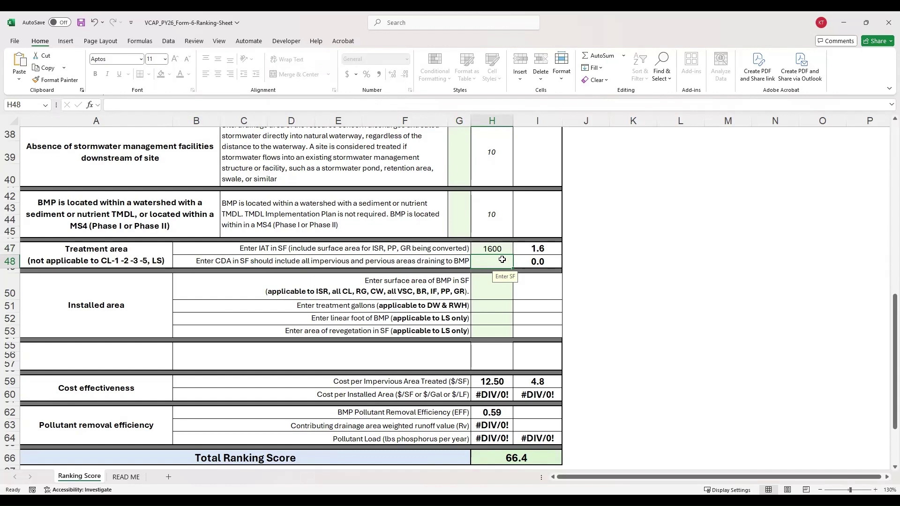
pyautogui.write('1600')
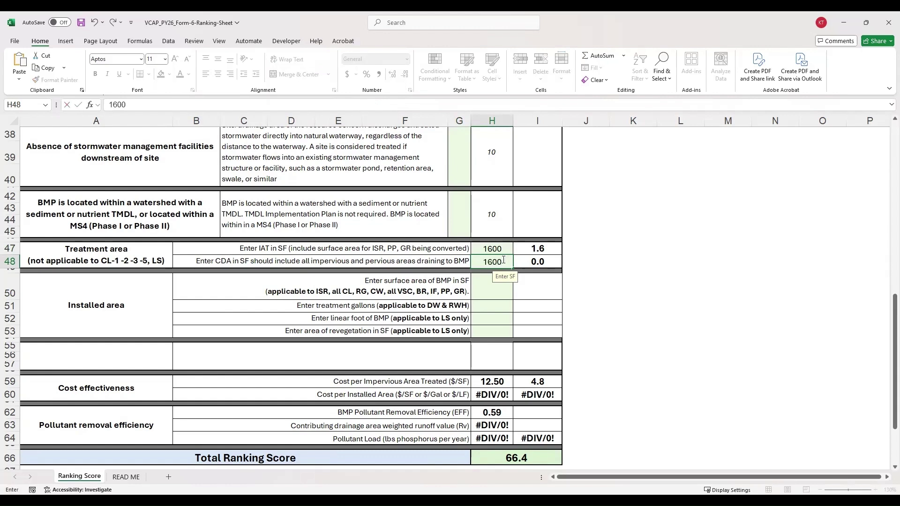
pyautogui.press('Return')
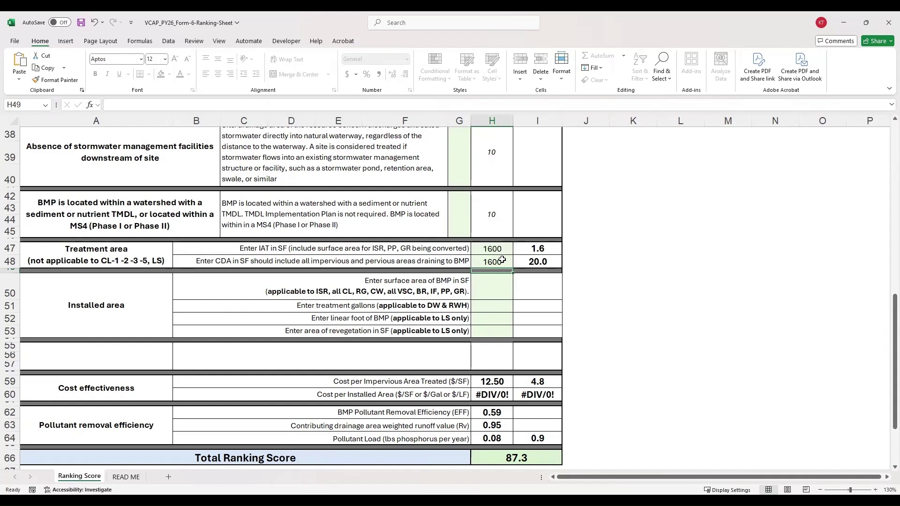
# Enter 1200 SF as the surface area of the BMP under Installed area
pyautogui.click(509, 281)
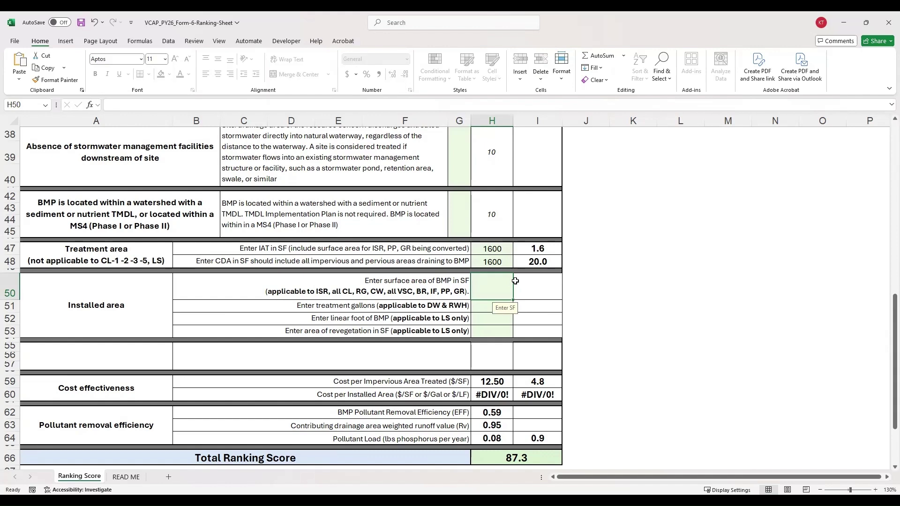
pyautogui.write('1200')
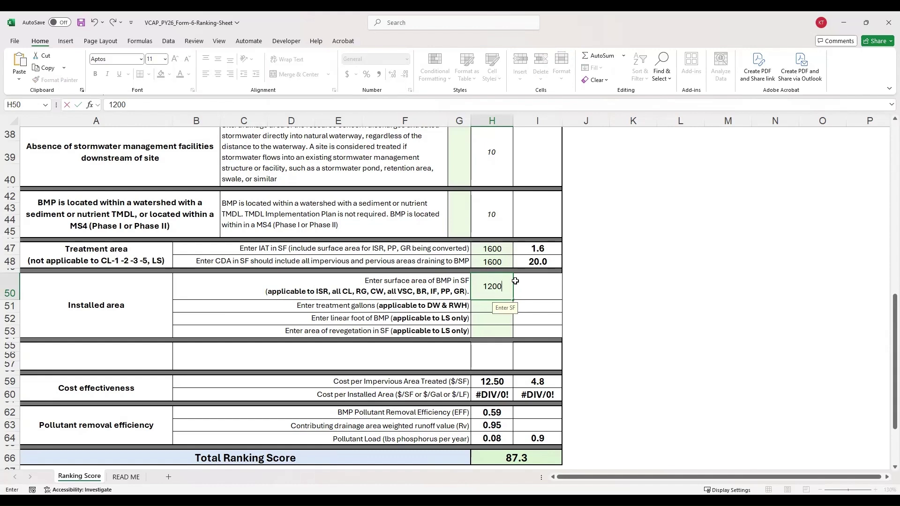
pyautogui.press('Return')
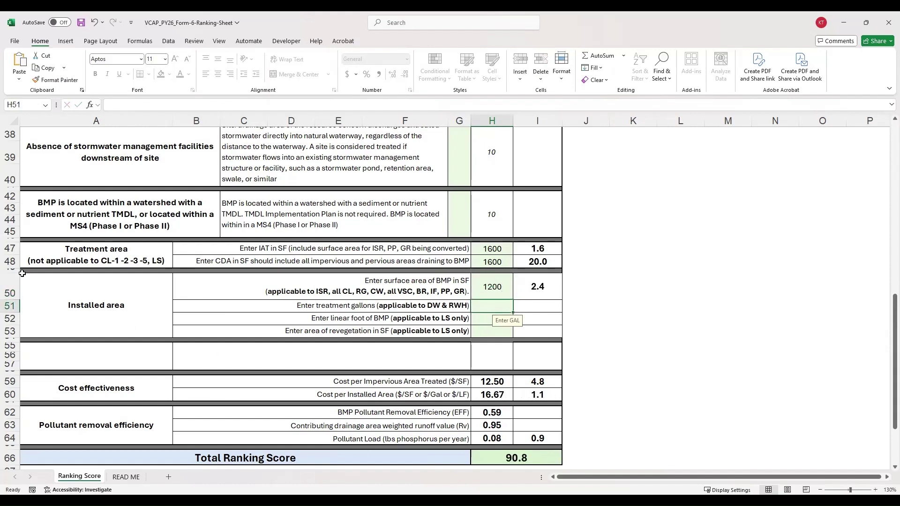
# Examine the Installed area section and its entry instructions for surface area, treatment gallons, linear foot and revegetation area
pyautogui.click(46, 270)
pyautogui.click(46, 297)
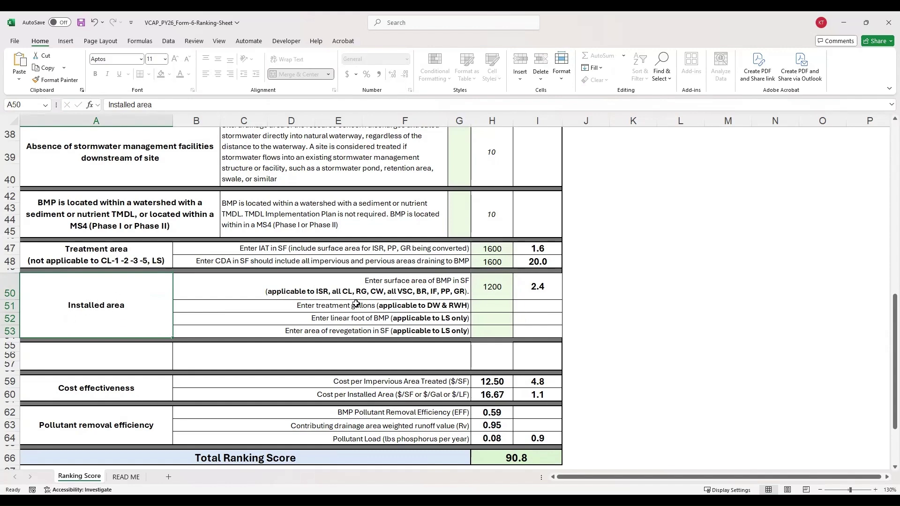
pyautogui.moveTo(411, 291); pyautogui.dragTo(407, 332)
pyautogui.click(407, 332)
pyautogui.click(411, 308)
pyautogui.click(416, 319)
pyautogui.click(417, 334)
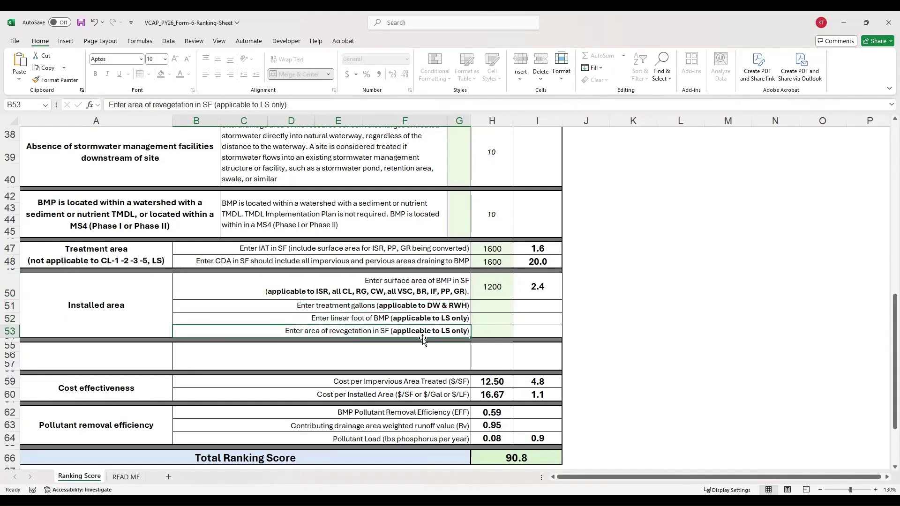
# Compare which practice codes each Installed area row applies to, and check the BMP surface area entry against its instruction
pyautogui.click(411, 286)
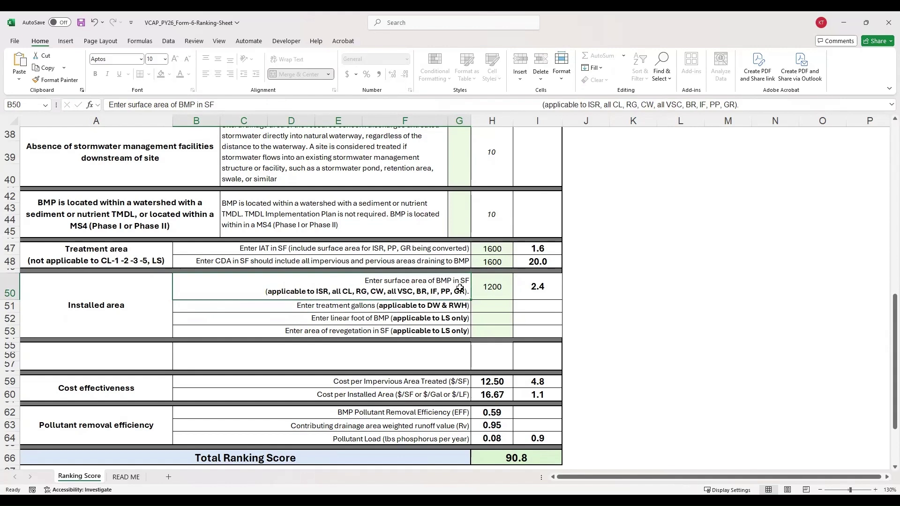
pyautogui.click(353, 307)
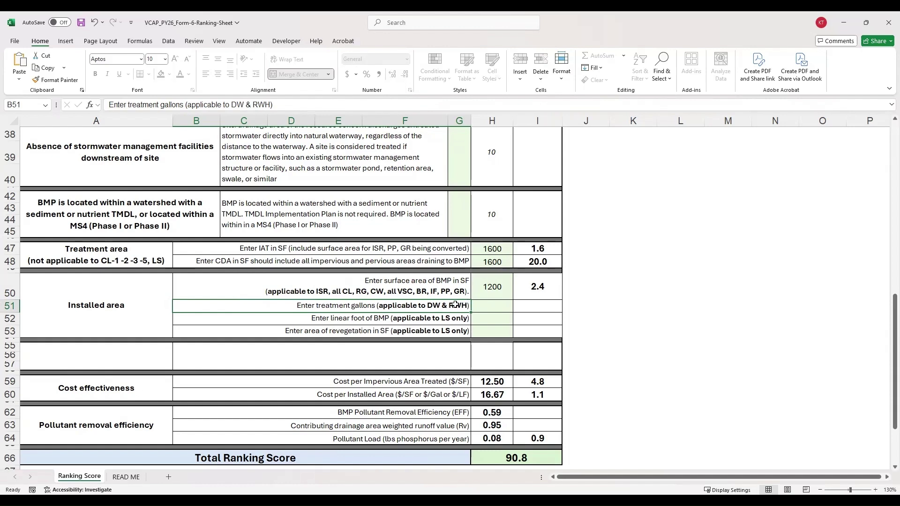
pyautogui.moveTo(375, 318); pyautogui.dragTo(376, 329)
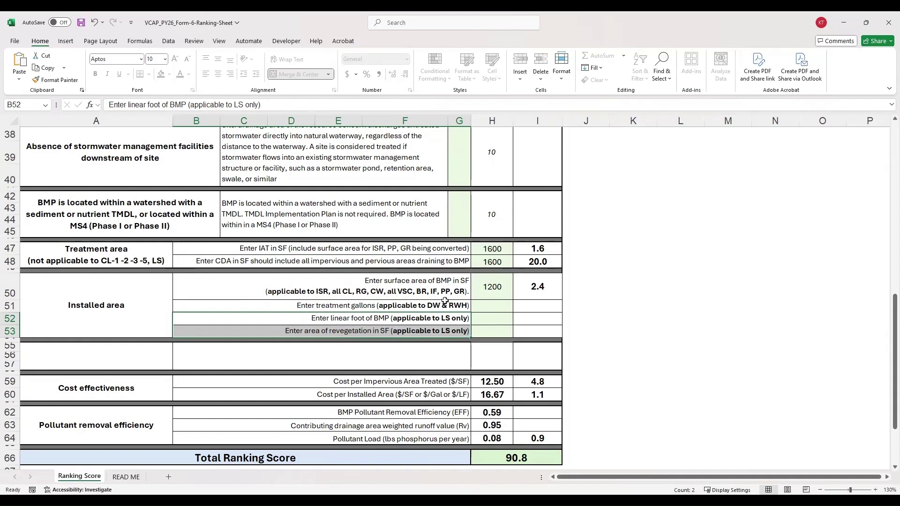
pyautogui.click(409, 290)
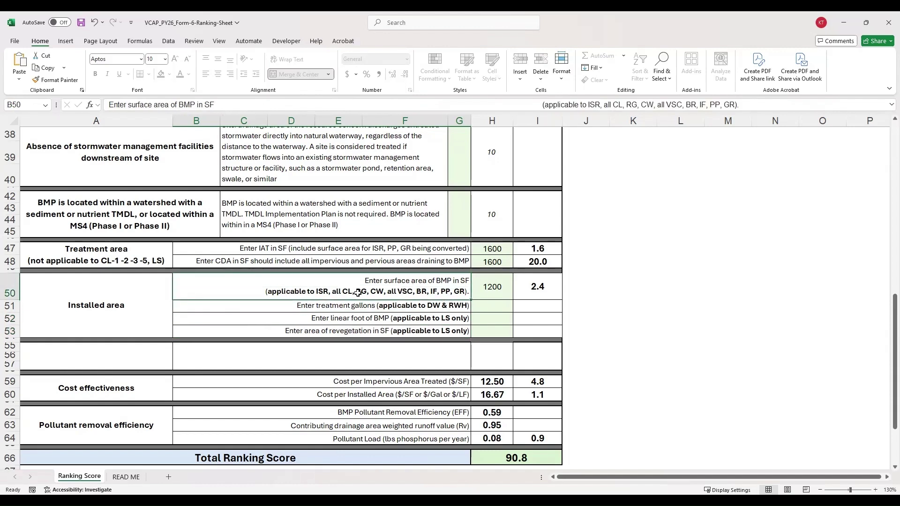
pyautogui.click(493, 288)
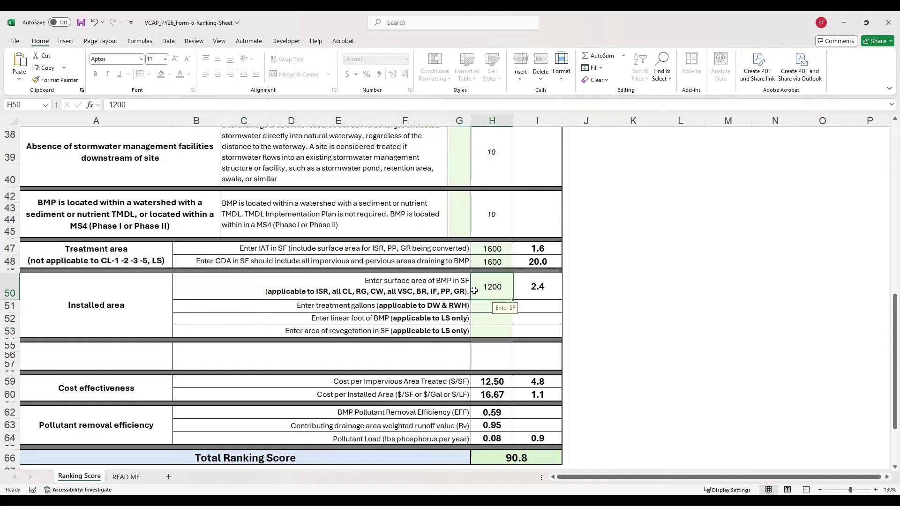
pyautogui.click(436, 291)
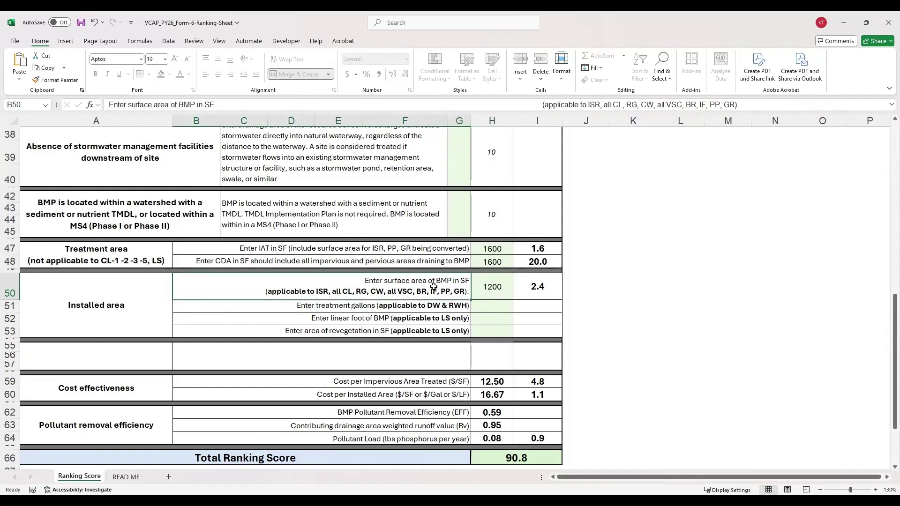
# Inspect the Total Ranking Score cell and dismiss the protected-sheet alert
pyautogui.scroll(-2, 436, 292)
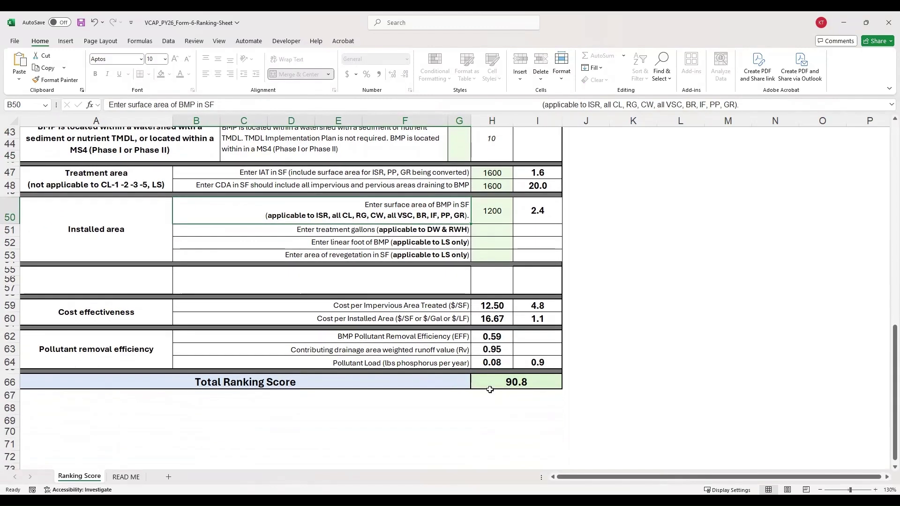
pyautogui.click(519, 381)
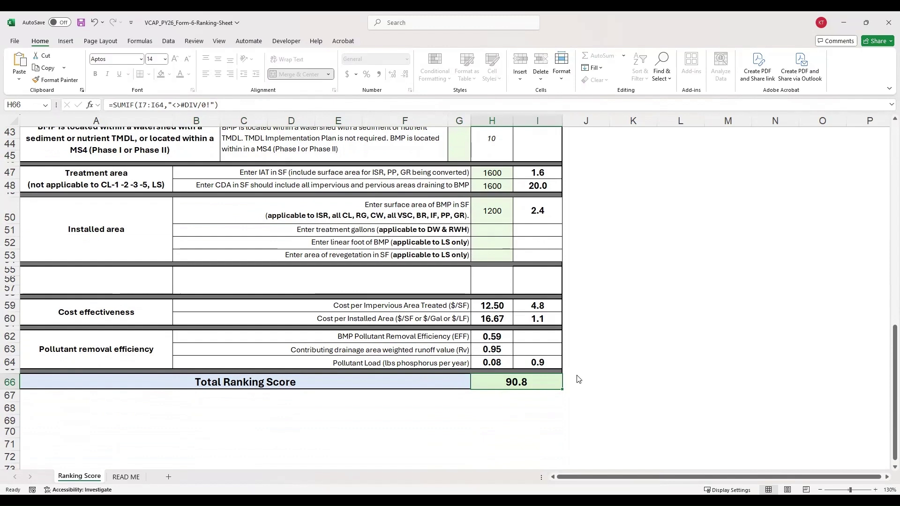
pyautogui.doubleClick(577, 375)
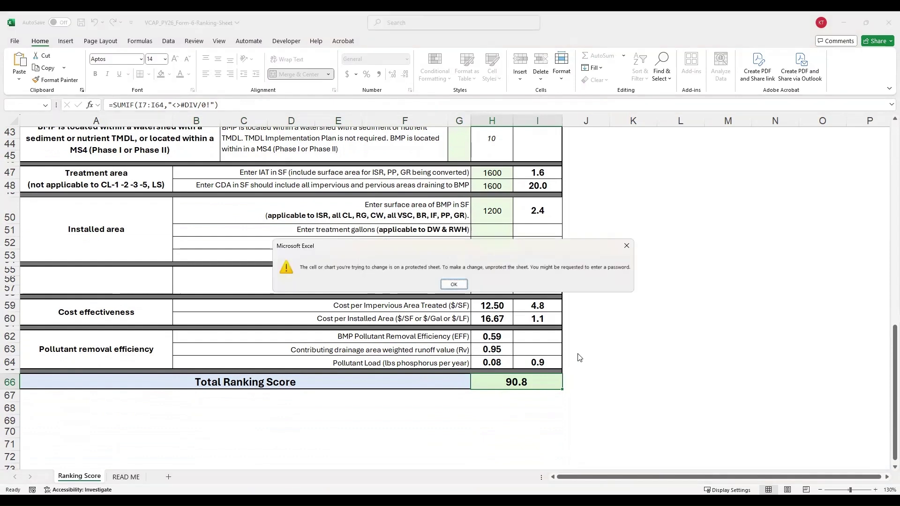
pyautogui.click(626, 246)
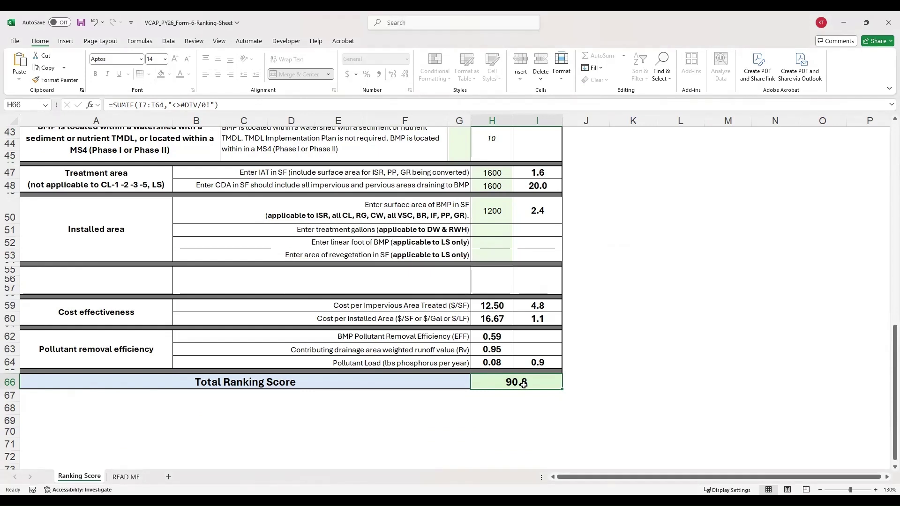
pyautogui.click(593, 383)
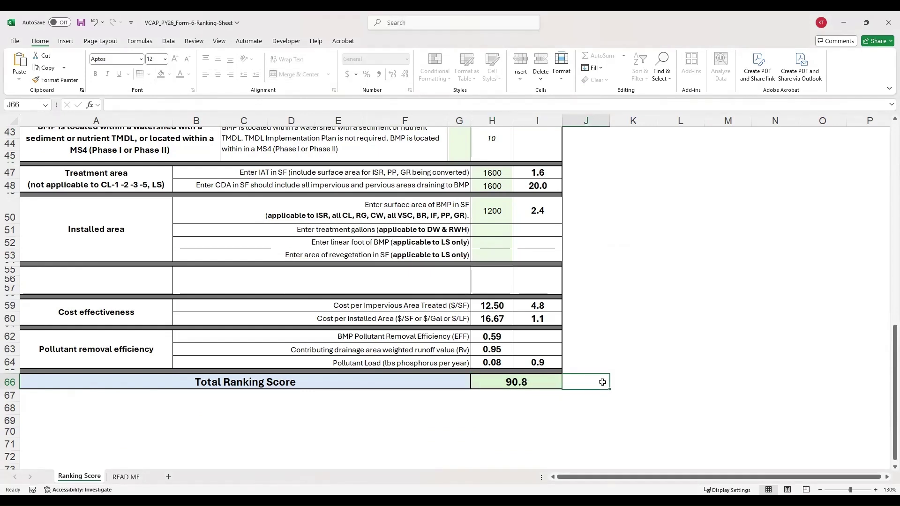
# Clear the BMP surface area, CDA and IAT entries, and check the effect on the Total Ranking Score
pyautogui.click(497, 216)
pyautogui.press('Delete')
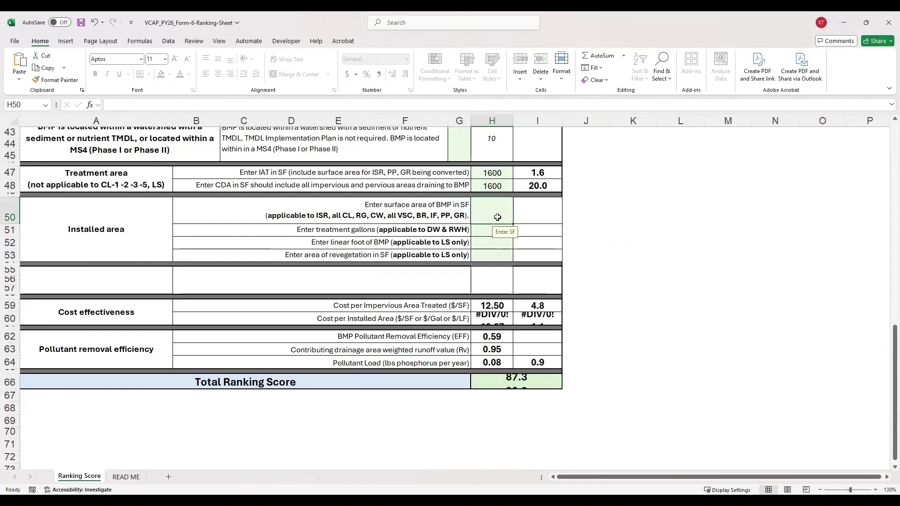
pyautogui.click(491, 186)
pyautogui.press('Delete')
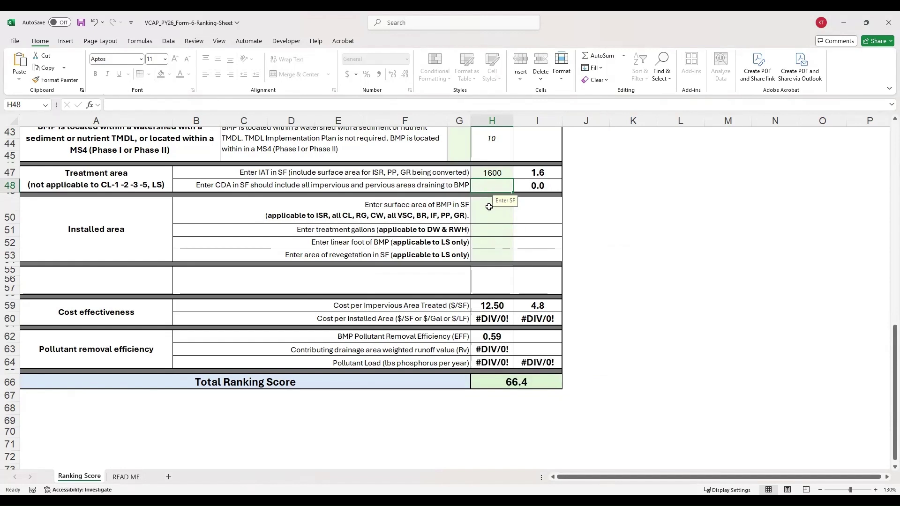
pyautogui.click(497, 174)
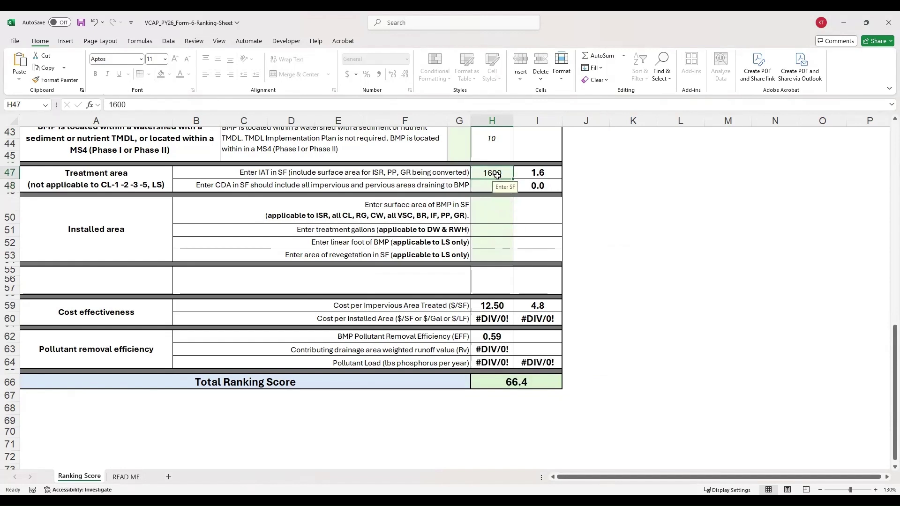
pyautogui.press('Delete')
pyautogui.click(637, 317)
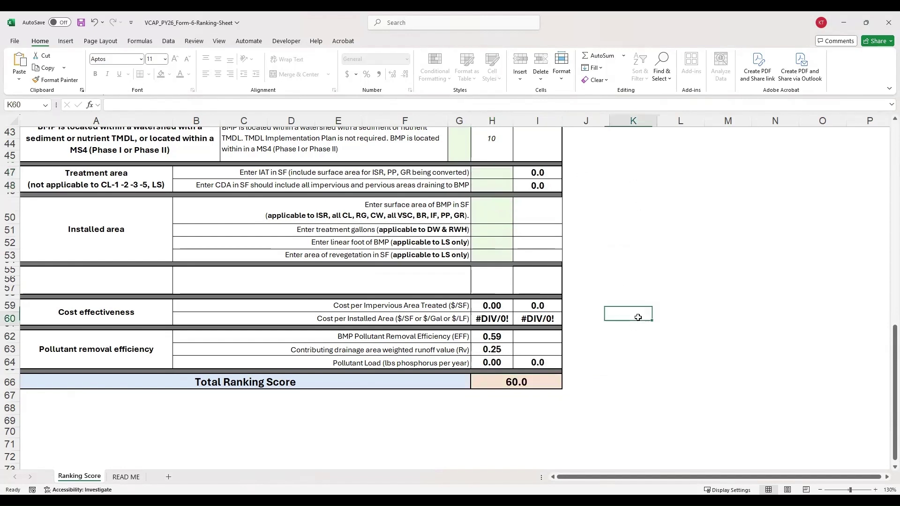
pyautogui.click(544, 378)
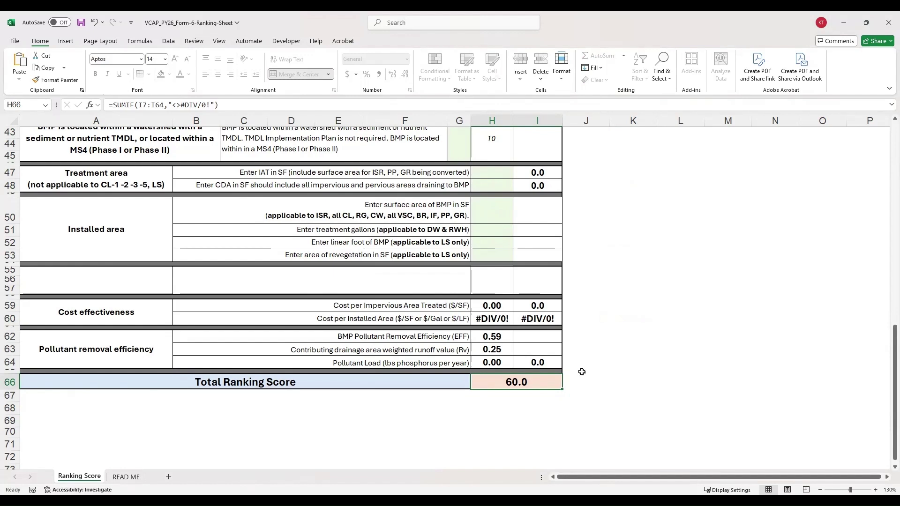
# Enter 1600 SF for both the IAT and the CDA under Treatment area
pyautogui.click(503, 173)
pyautogui.write('1600')
pyautogui.press('Return')
pyautogui.write('1600')
pyautogui.press('Return')
pyautogui.press('Return')
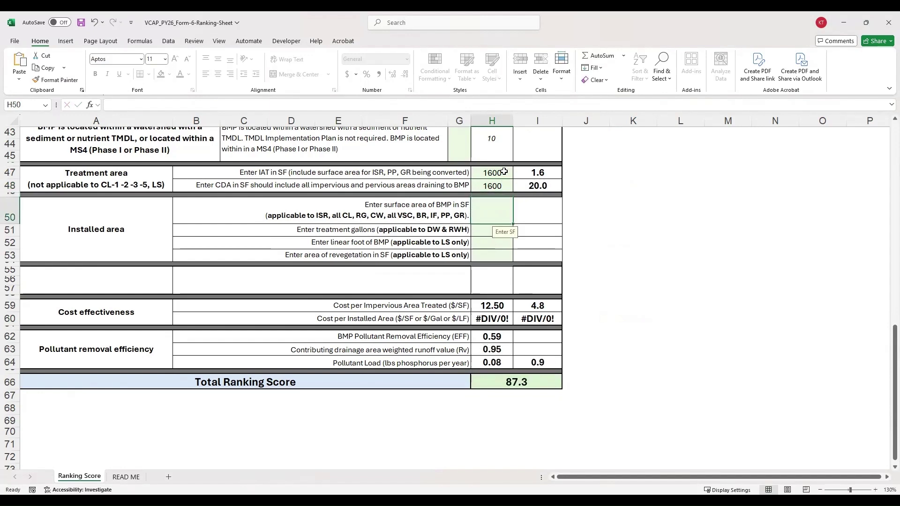
# Enter 1200 as the surface area of the BMP under Installed area, removing the stray backslash from the value
pyautogui.write('1200')
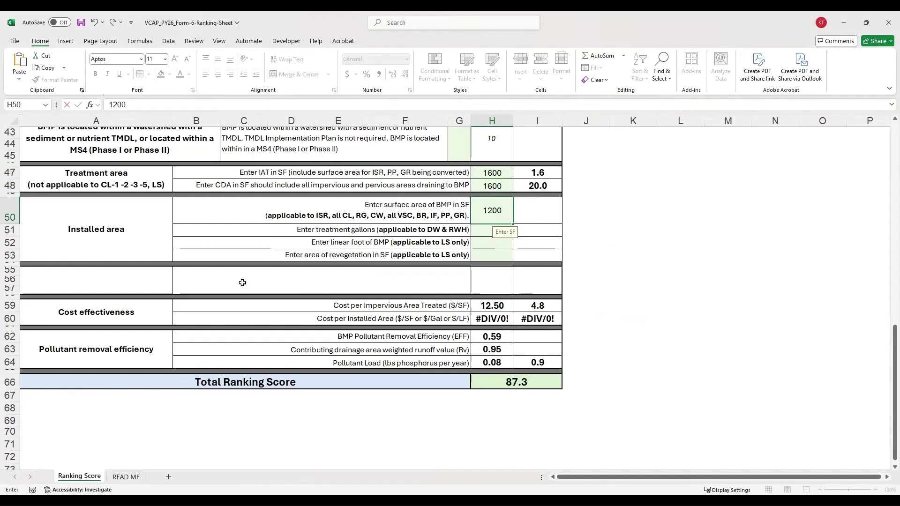
pyautogui.write('\\')
pyautogui.press('Return')
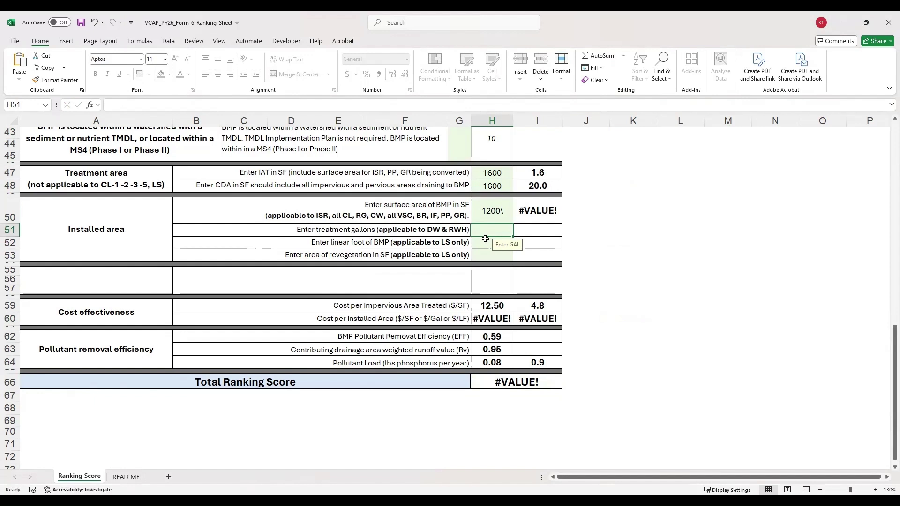
pyautogui.click(485, 214)
pyautogui.click(273, 102)
pyautogui.press('BackSpace')
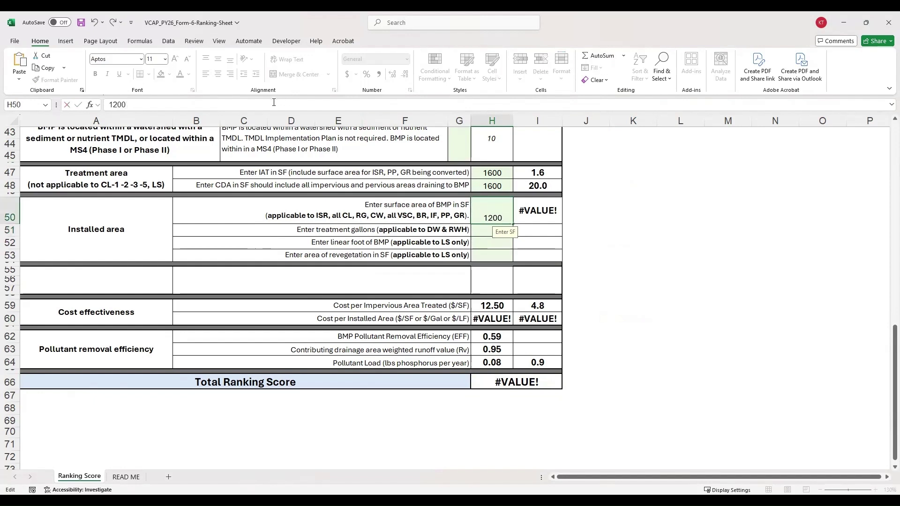
pyautogui.press('Return')
pyautogui.click(635, 361)
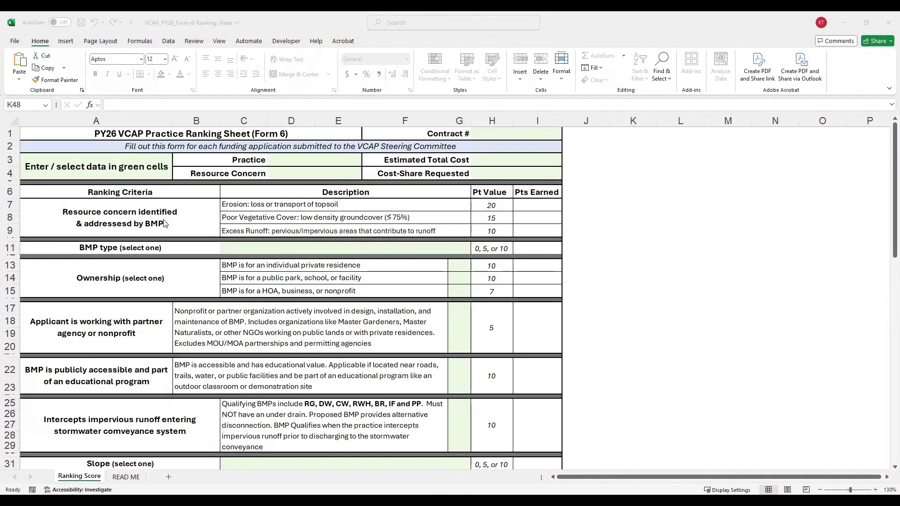
# On the blank form, select CL-3 as the practice and Poor Vegetative Cover as the resource concern
pyautogui.click(304, 206)
pyautogui.click(330, 162)
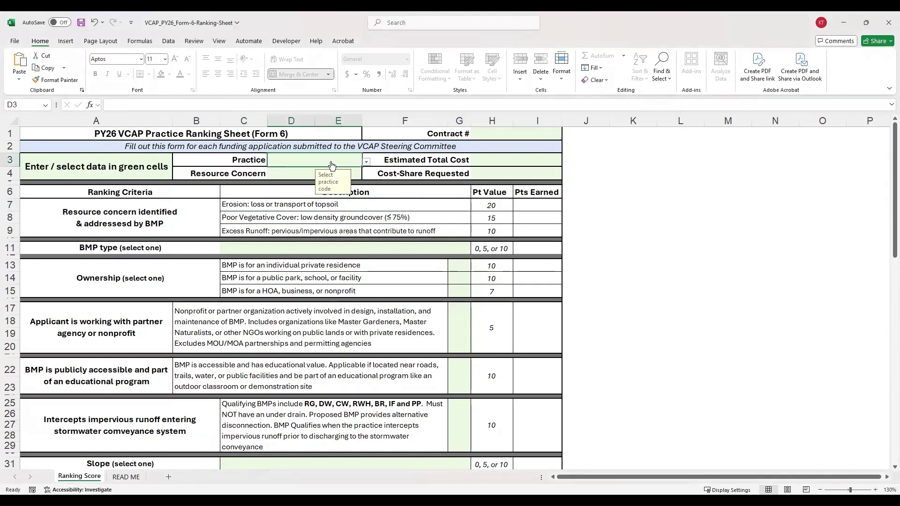
pyautogui.click(367, 163)
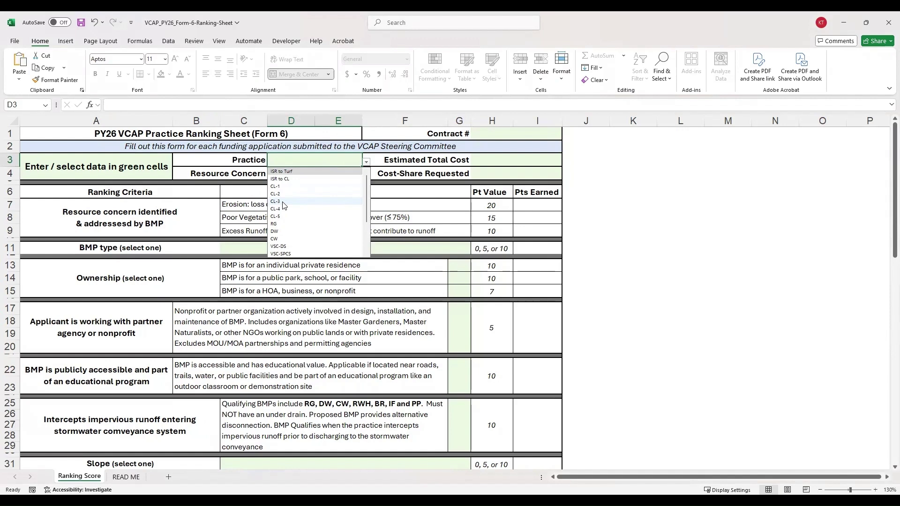
pyautogui.click(283, 202)
pyautogui.click(357, 174)
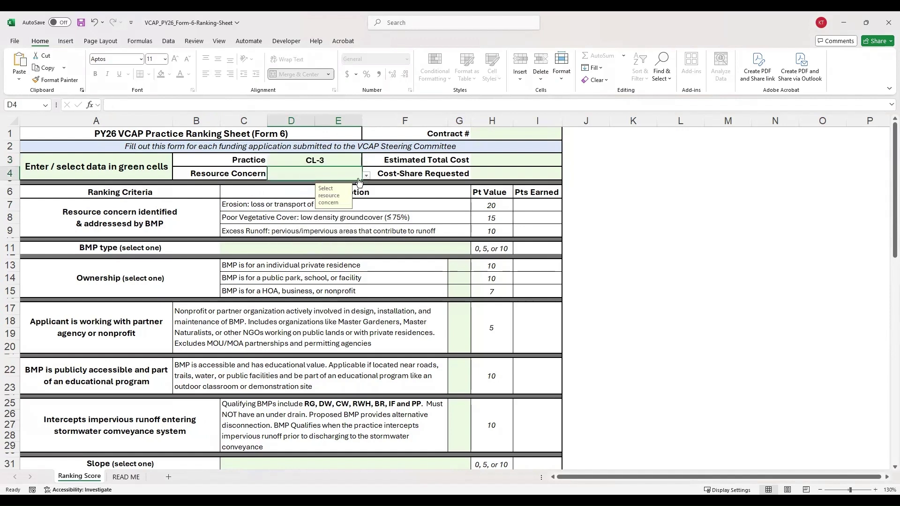
pyautogui.click(367, 177)
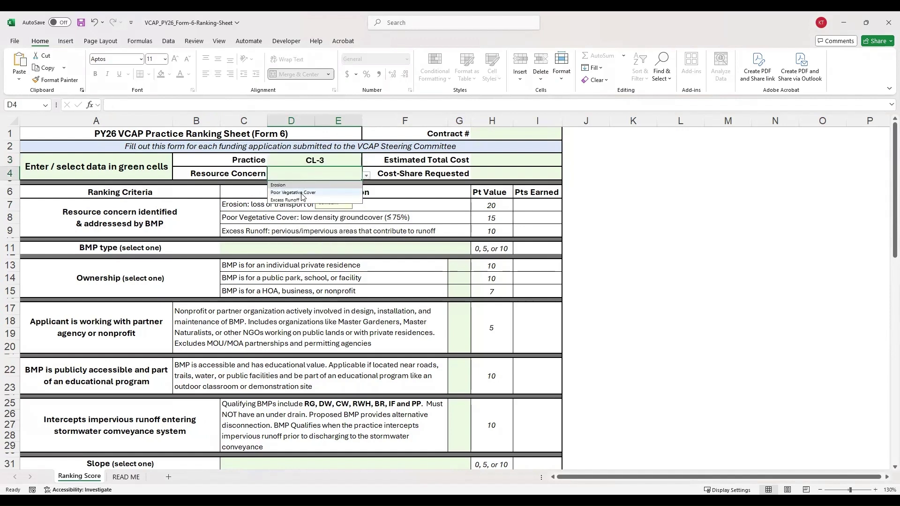
pyautogui.click(302, 194)
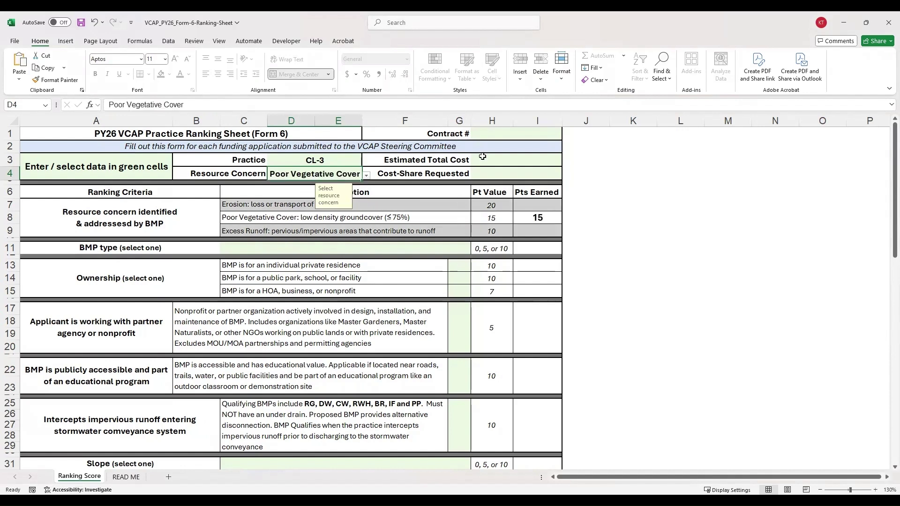
# Enter the contract number, an estimated total cost of $2,000.00 and a cost-share request of $1,600.00
pyautogui.click(481, 135)
pyautogui.write('00')
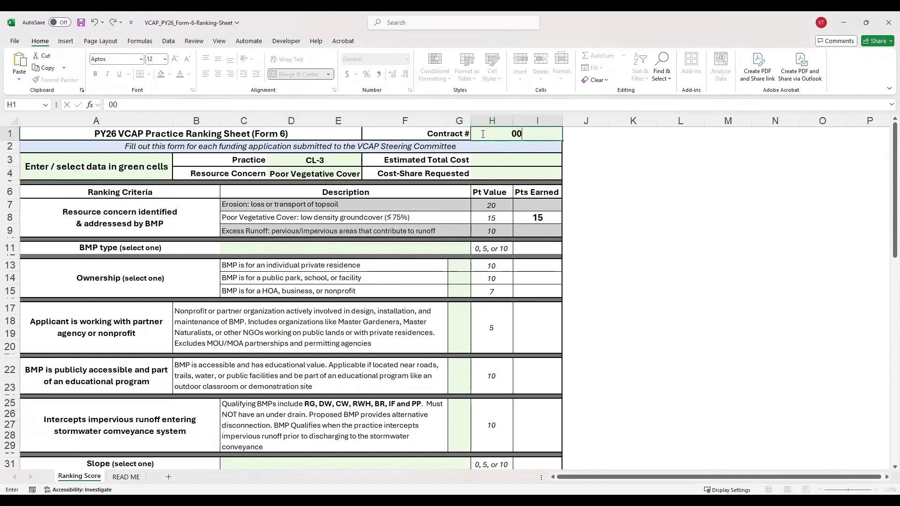
pyautogui.write('-26-000')
pyautogui.click(500, 160)
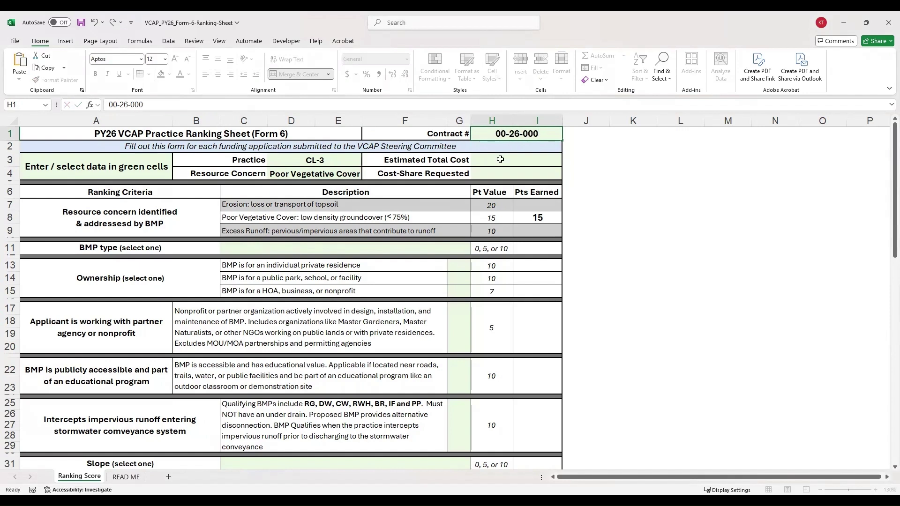
pyautogui.write('2000')
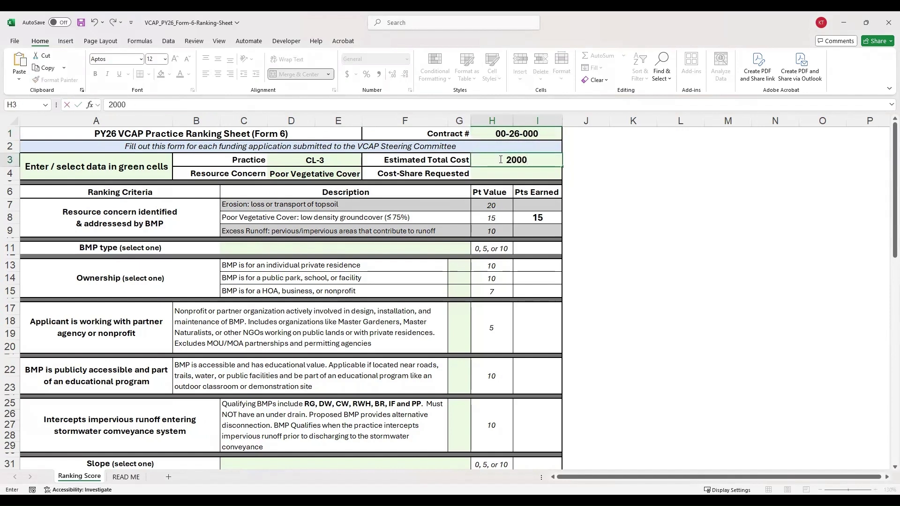
pyautogui.press('Return')
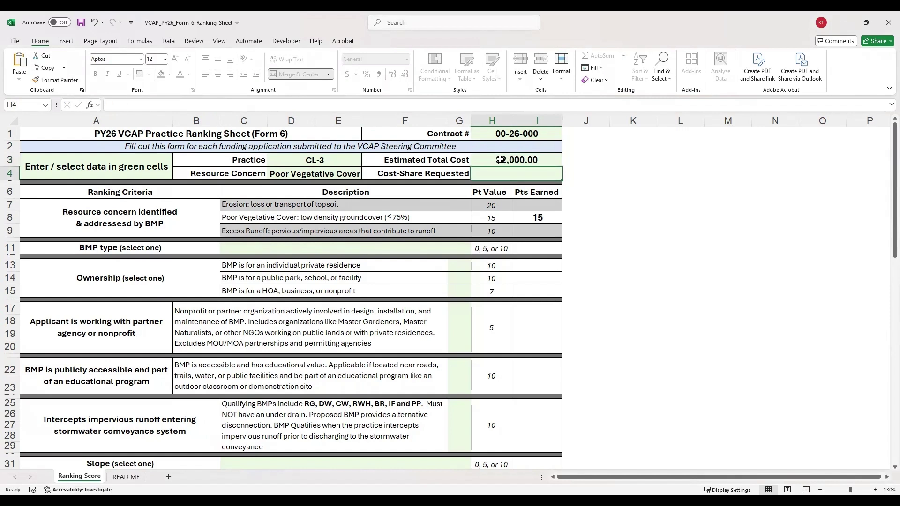
pyautogui.write('1600')
pyautogui.press('Return')
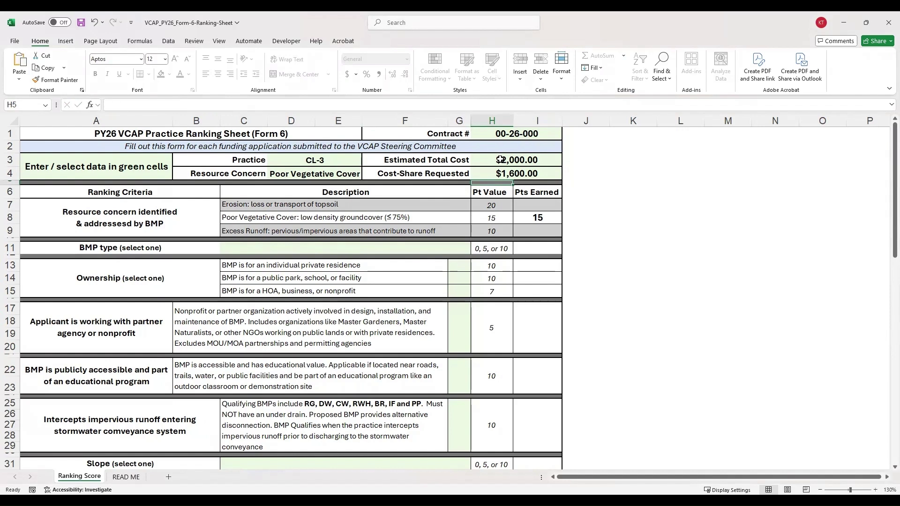
# Select Conservation Landscaping (CL-1, CL-2, CL-3) as the BMP type
pyautogui.moveTo(144, 203); pyautogui.dragTo(535, 213)
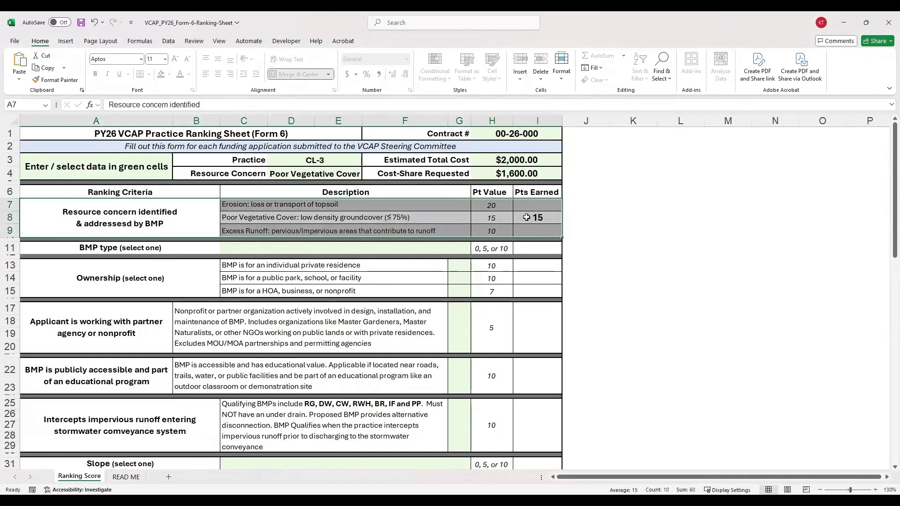
pyautogui.click(258, 245)
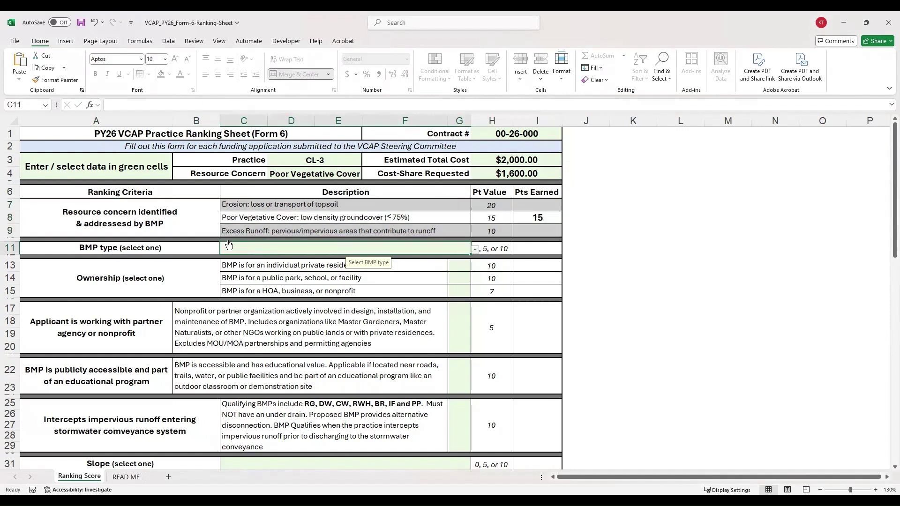
pyautogui.click(158, 247)
pyautogui.click(263, 252)
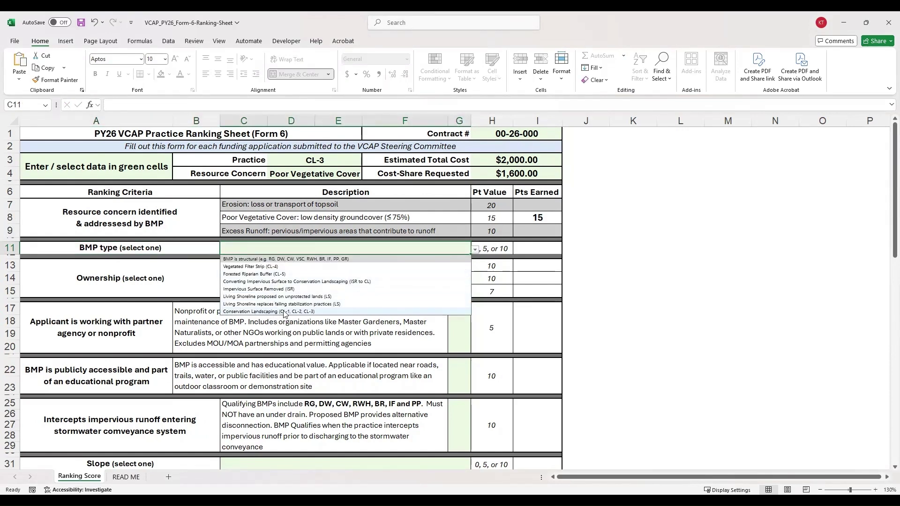
pyautogui.click(316, 311)
# Answer Yes for the Ownership criterion that the BMP is for an individual private residence
pyautogui.click(293, 266)
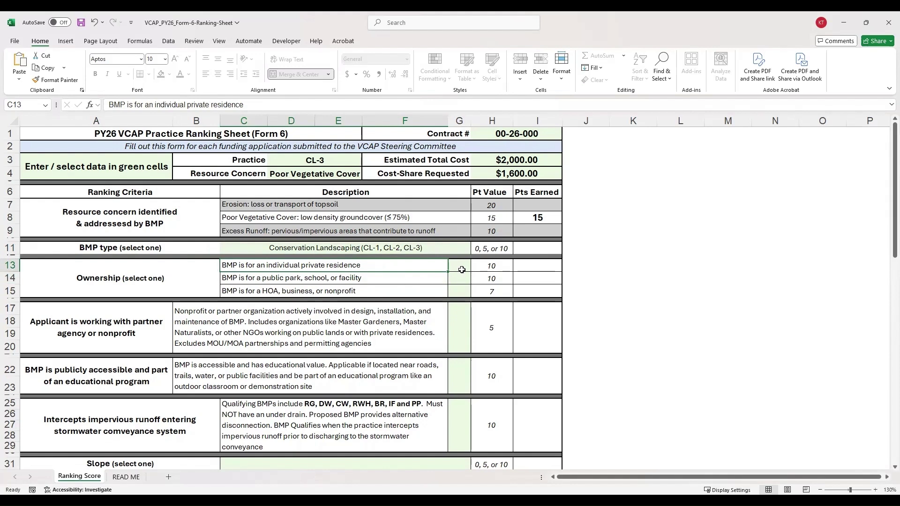
pyautogui.click(466, 268)
pyautogui.click(475, 268)
pyautogui.click(454, 277)
# Review the partner agency, educational program and impervious runoff interception criteria for whether they apply to the CL-3 practice
pyautogui.scroll(-3, 357, 270)
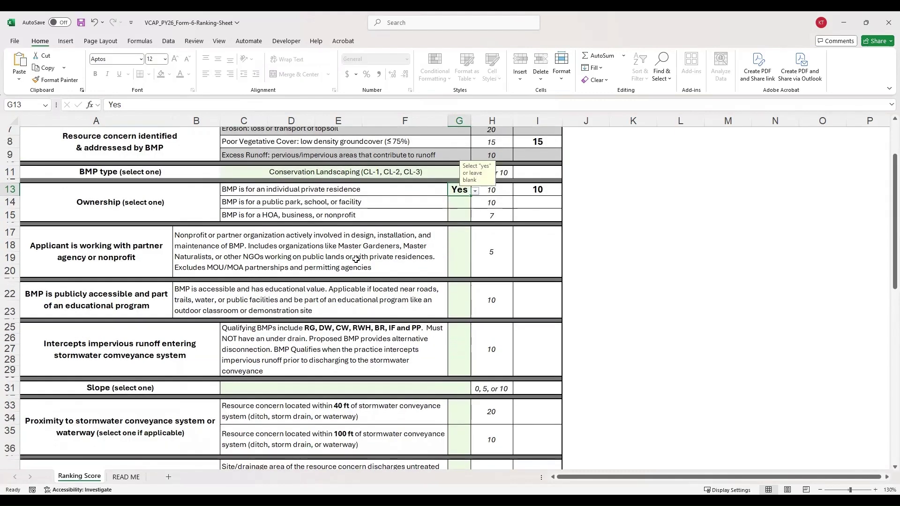
pyautogui.click(344, 230)
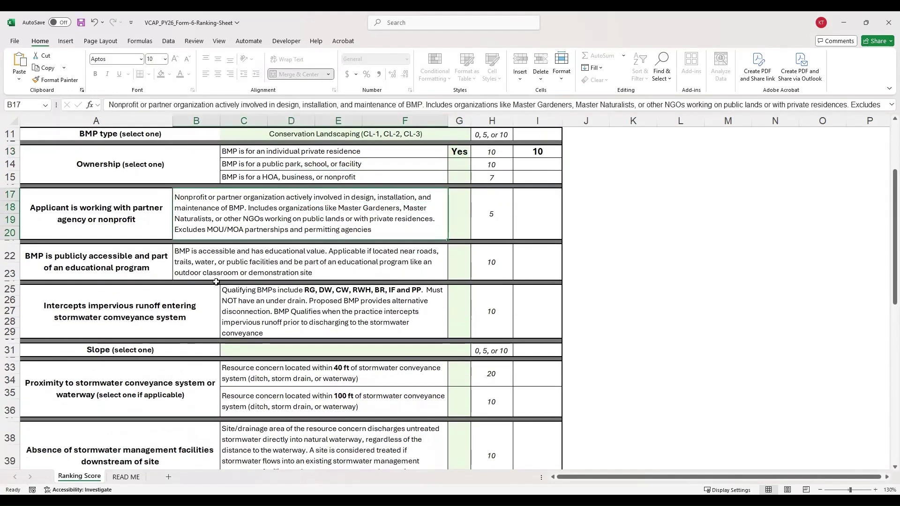
pyautogui.click(271, 266)
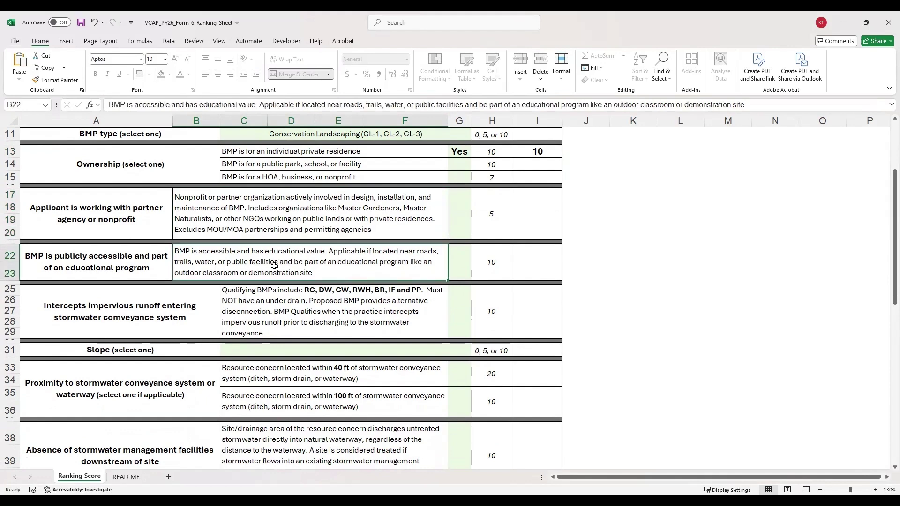
pyautogui.click(348, 304)
pyautogui.moveTo(212, 314); pyautogui.dragTo(333, 311)
pyautogui.click(352, 308)
pyautogui.scroll(-1, 348, 305)
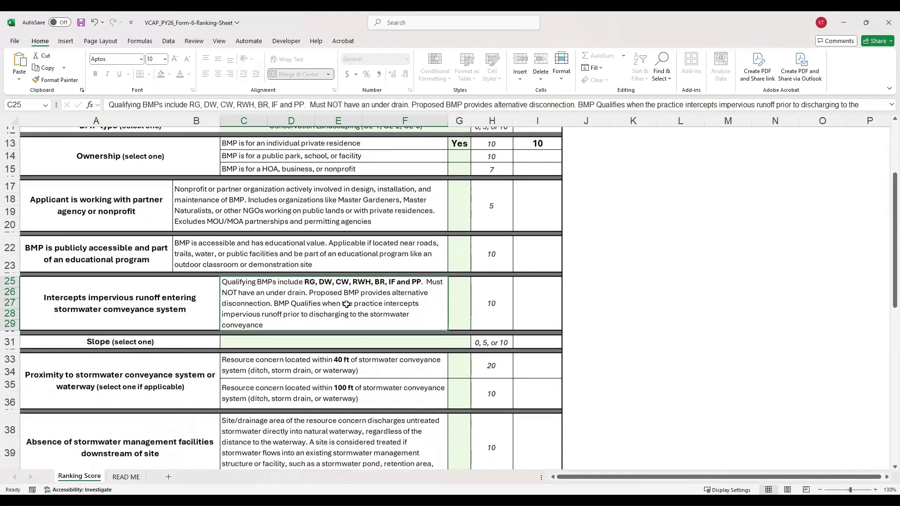
pyautogui.scroll(-2, 348, 305)
# Set the Slope category to "BMP manages poor vegetative cover or erosion on slope ≥15%"
pyautogui.click(290, 283)
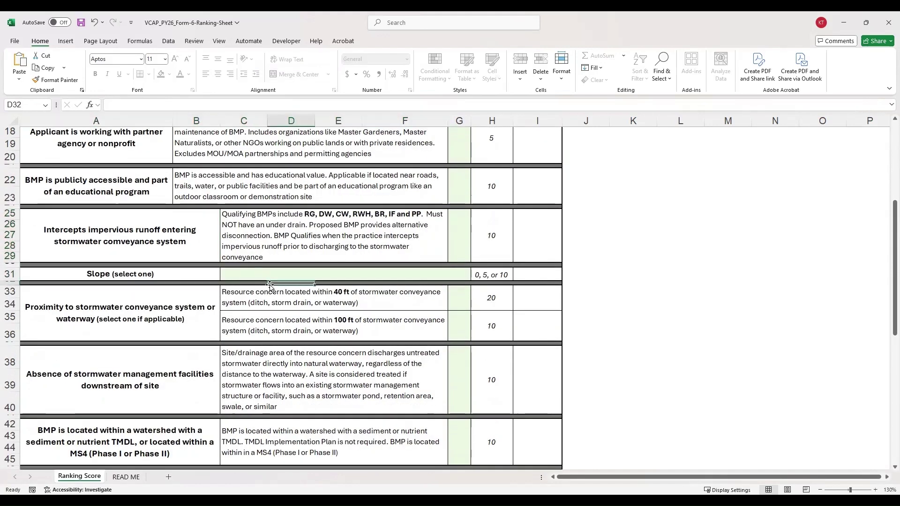
pyautogui.click(302, 274)
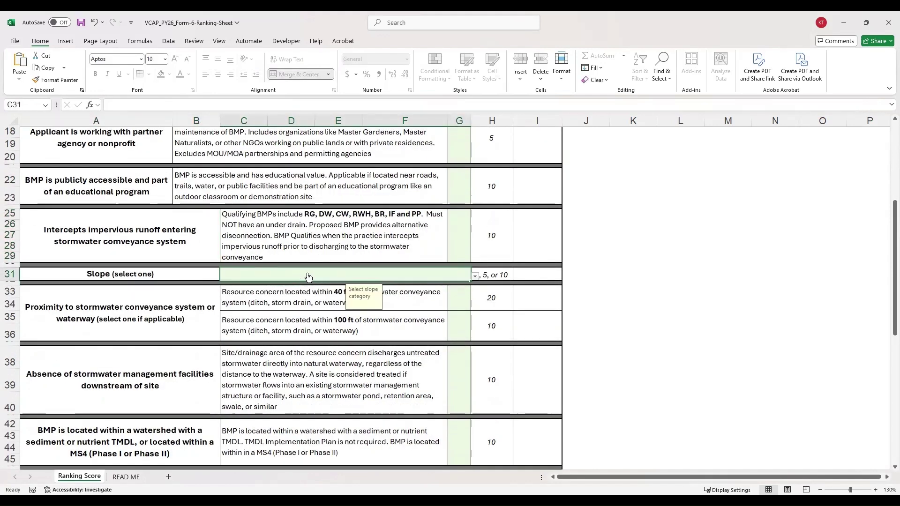
pyautogui.click(475, 277)
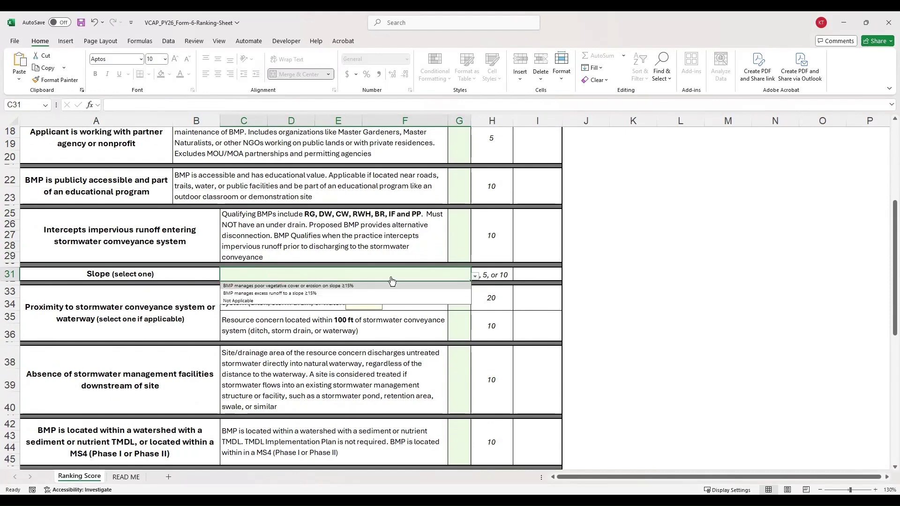
pyautogui.click(253, 284)
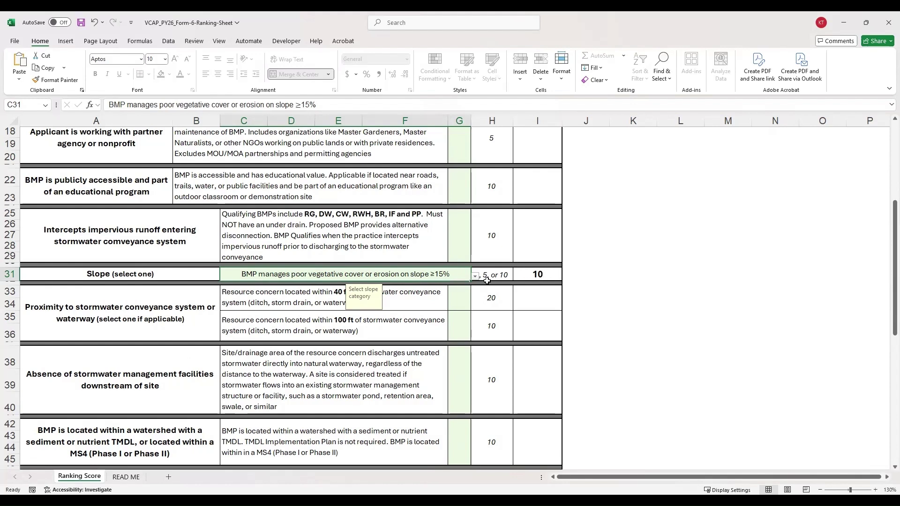
# Answer Yes for the resource concern being located within 40 ft of a stormwater conveyance system
pyautogui.click(281, 299)
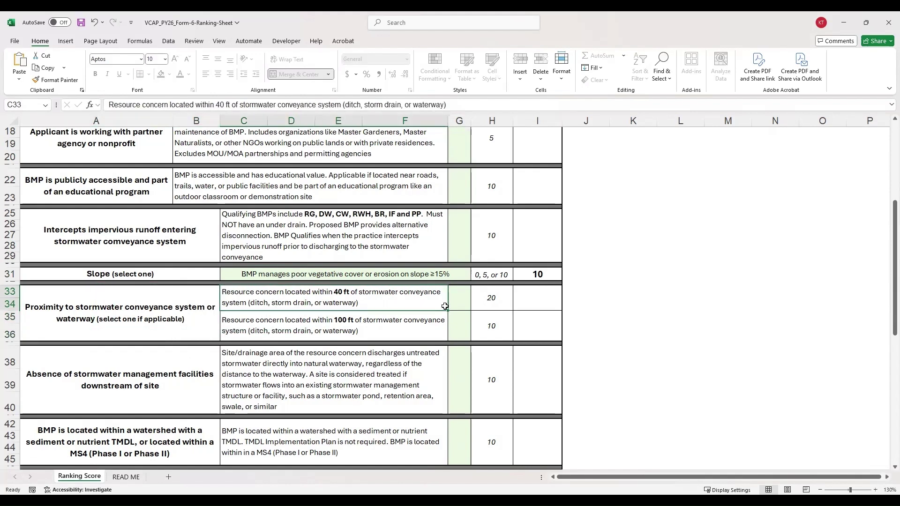
pyautogui.click(461, 301)
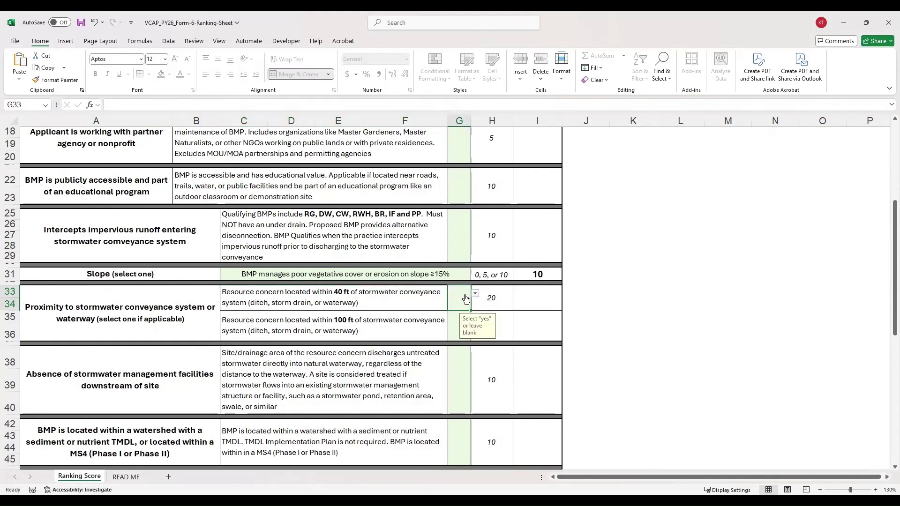
pyautogui.click(475, 298)
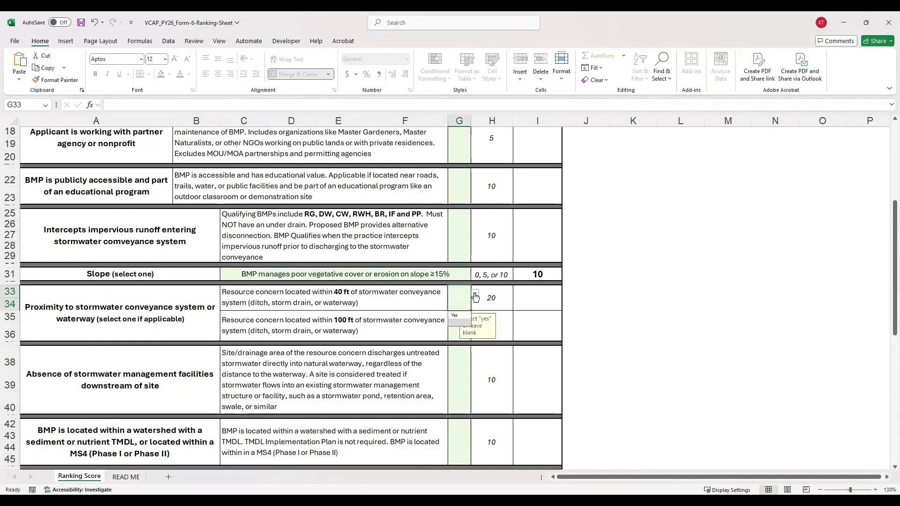
pyautogui.click(463, 317)
# Answer Yes for the absence of stormwater management facilities downstream of the site
pyautogui.click(313, 363)
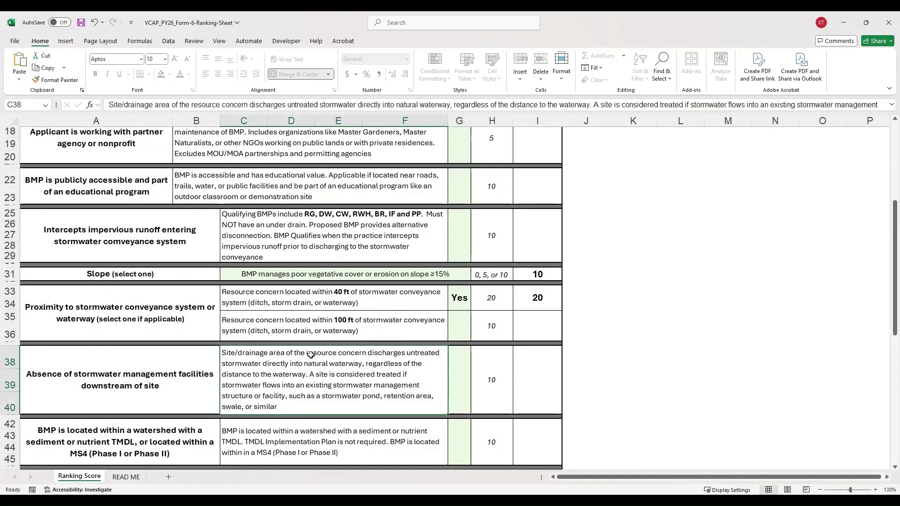
pyautogui.scroll(-5, 332, 310)
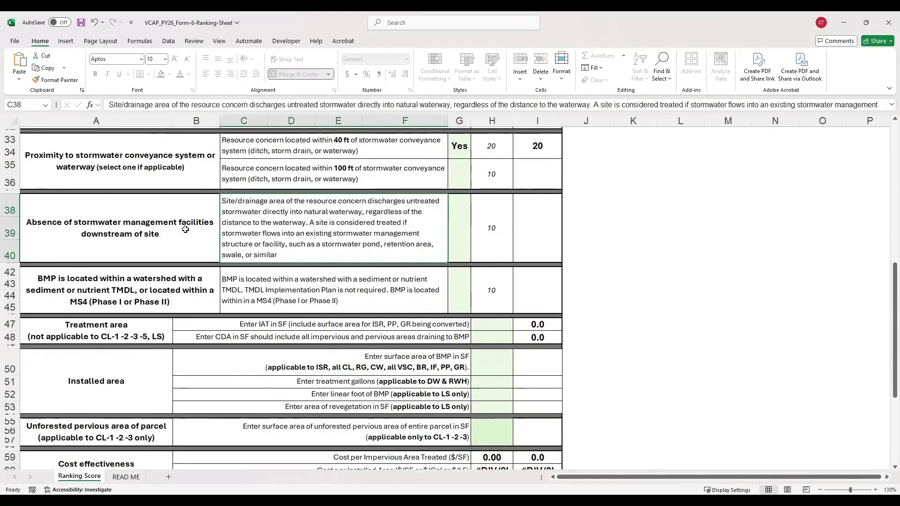
pyautogui.press('Left')
pyautogui.press('Right')
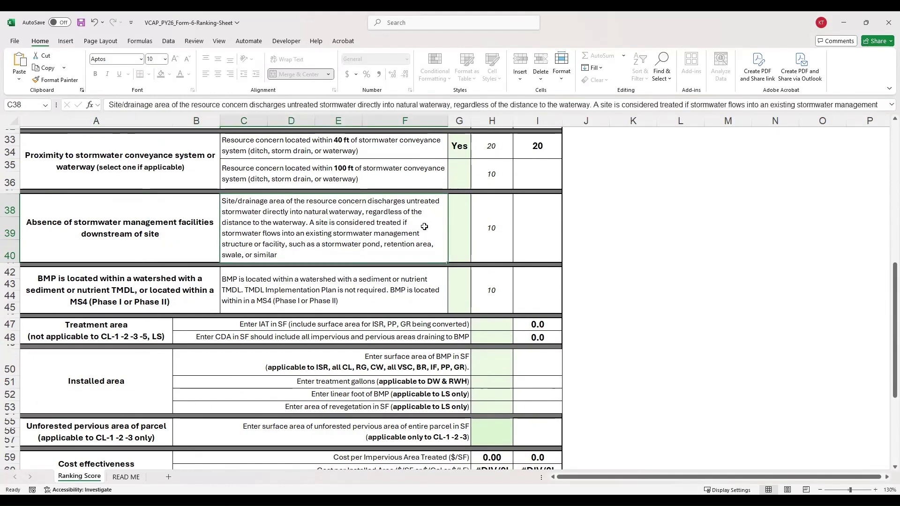
pyautogui.click(467, 224)
pyautogui.click(475, 212)
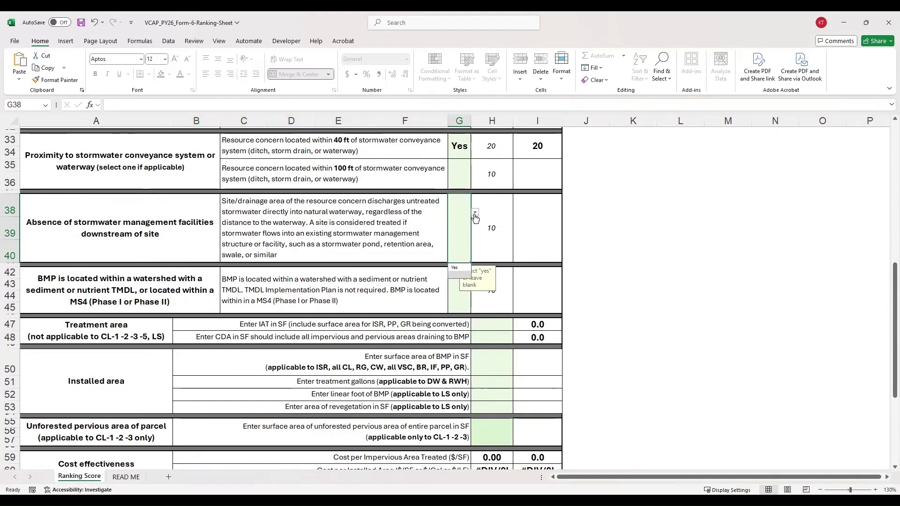
pyautogui.click(455, 268)
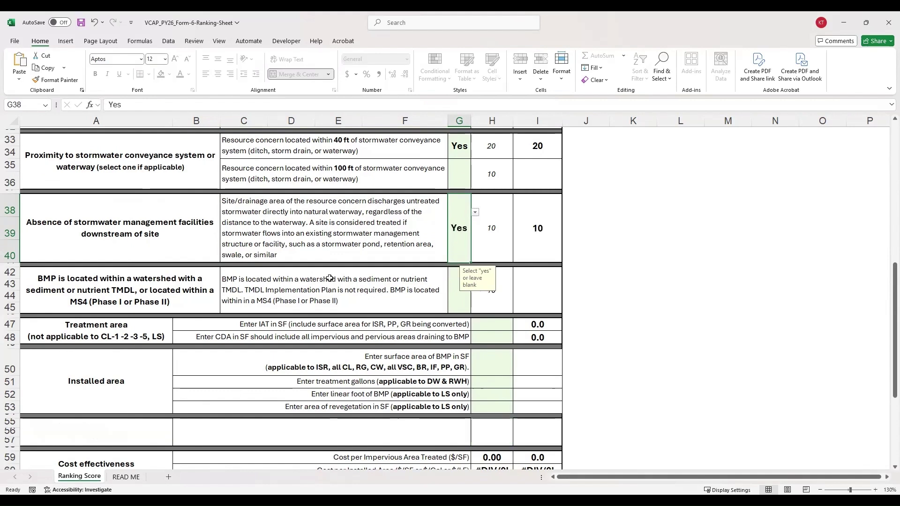
pyautogui.click(193, 242)
pyautogui.click(253, 244)
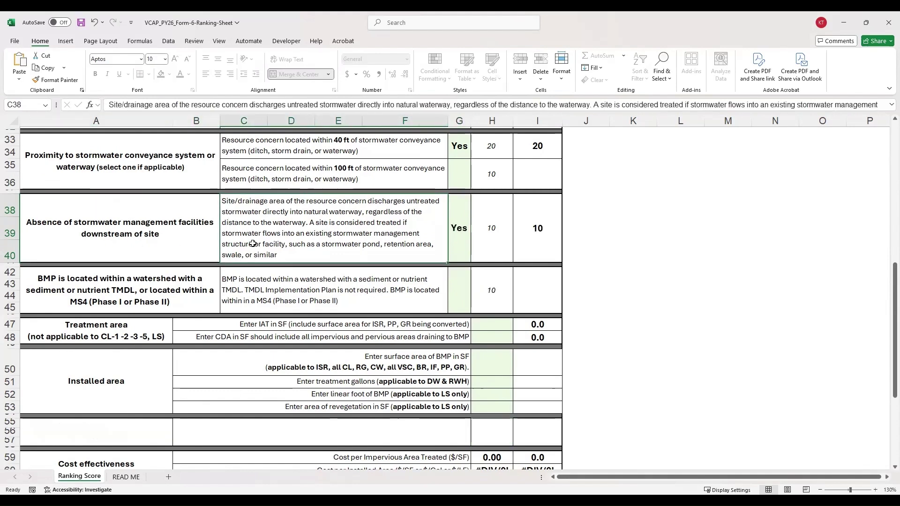
# Answer Yes for the BMP being located within a sediment or nutrient TMDL watershed or an MS4
pyautogui.scroll(-1, 257, 244)
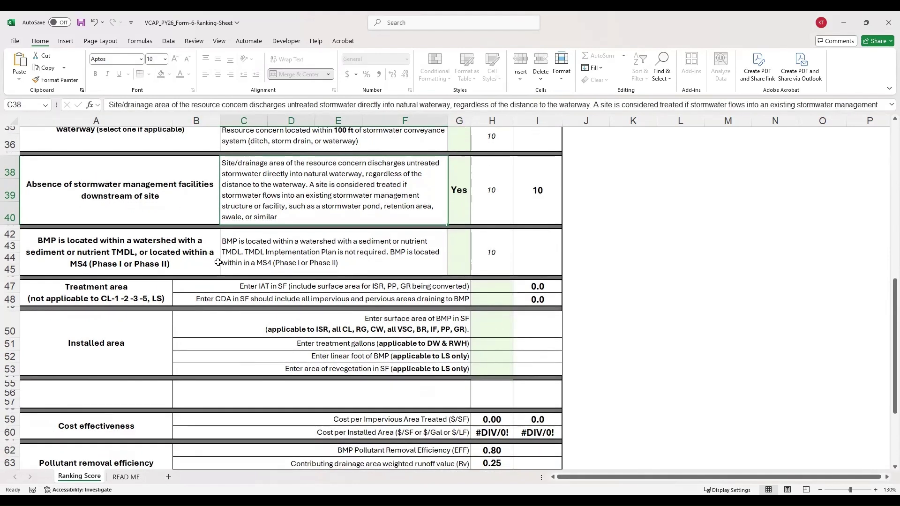
pyautogui.click(194, 256)
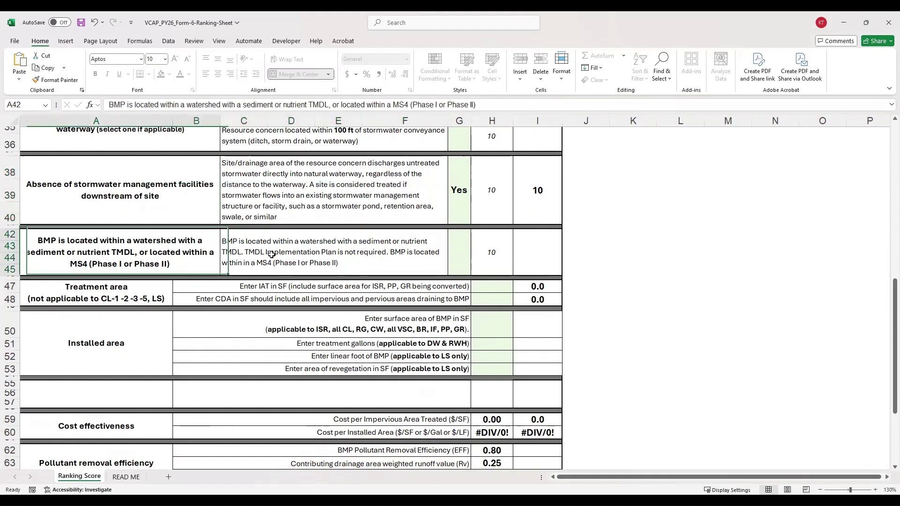
pyautogui.click(464, 252)
pyautogui.click(475, 237)
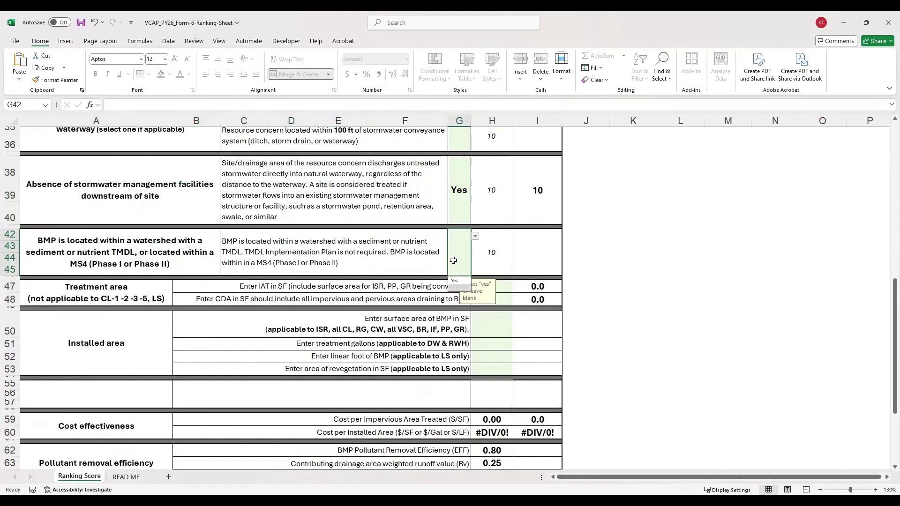
pyautogui.click(455, 281)
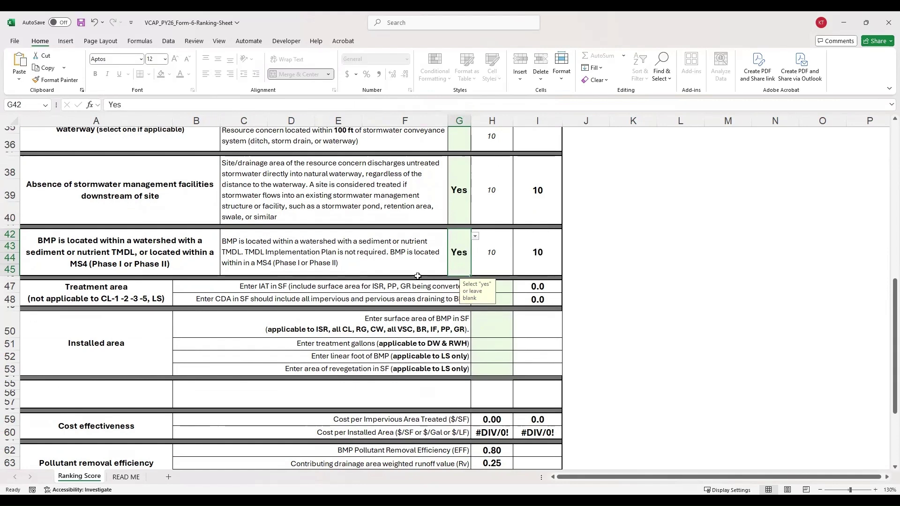
# Leave Treatment area blank and enter 500 SF as the surface area of the BMP under Installed area
pyautogui.scroll(-1, 353, 253)
pyautogui.click(345, 293)
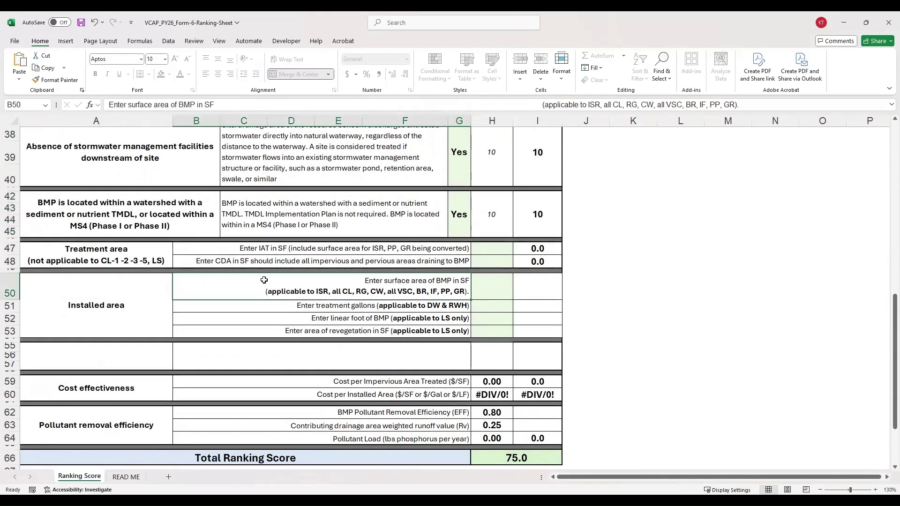
pyautogui.click(150, 259)
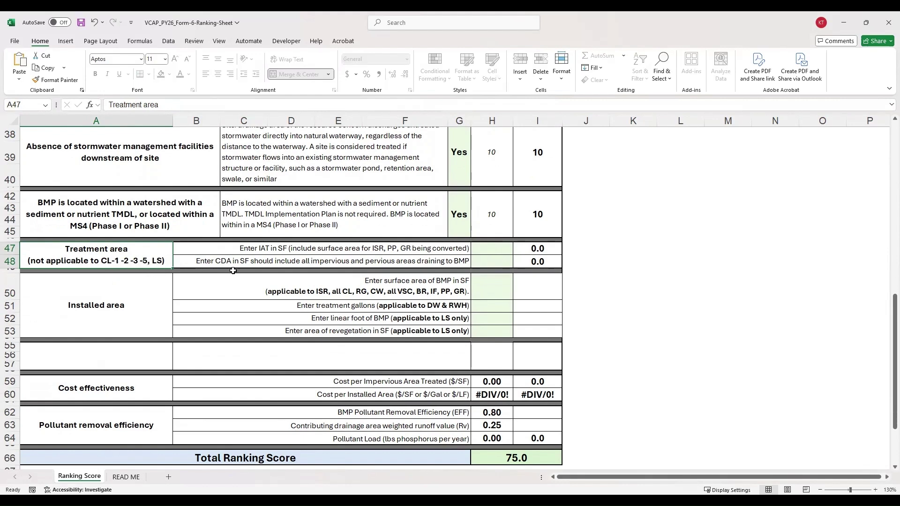
pyautogui.scroll(-1, 197, 294)
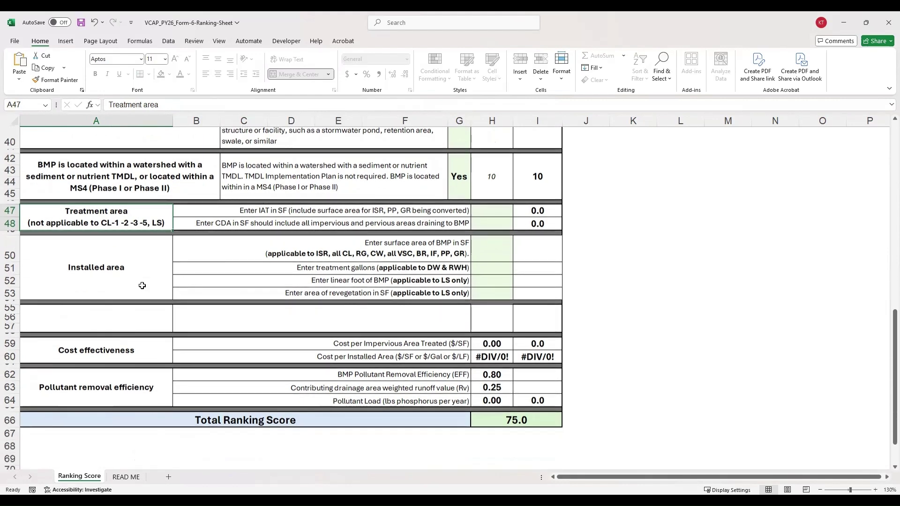
pyautogui.click(101, 283)
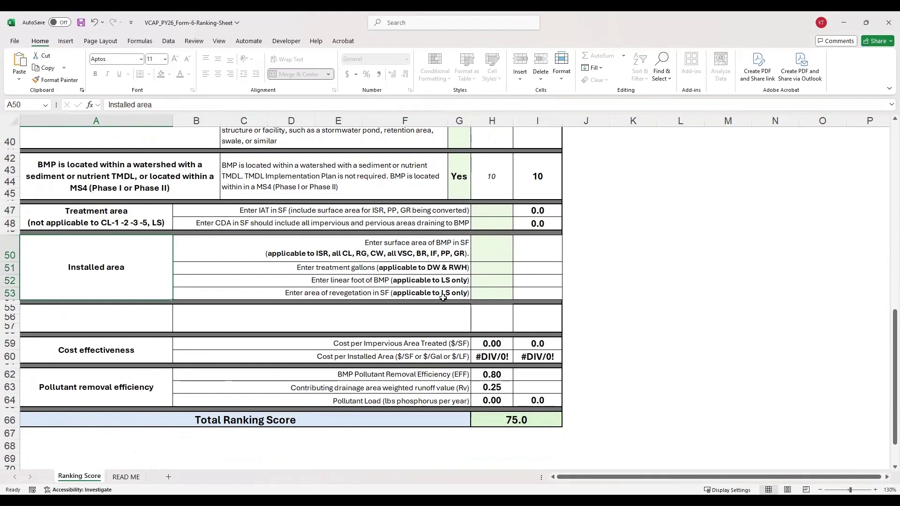
pyautogui.click(423, 253)
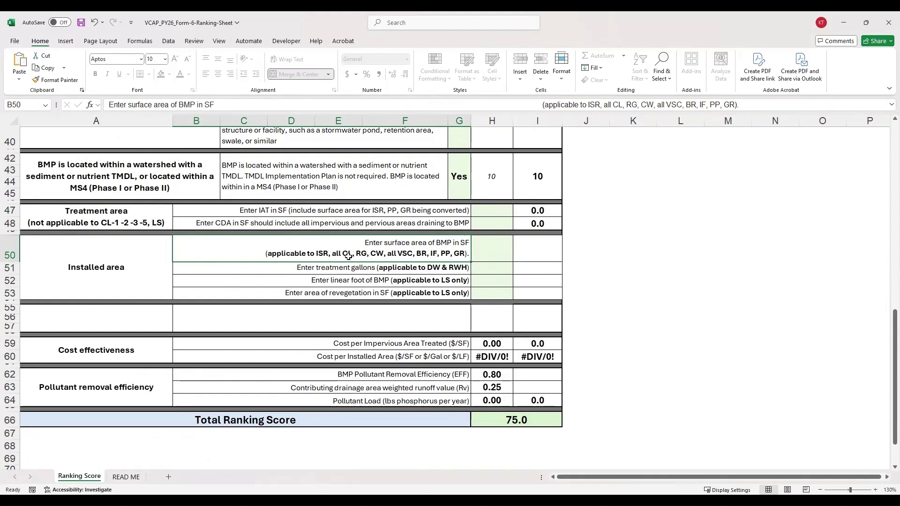
pyautogui.click(490, 257)
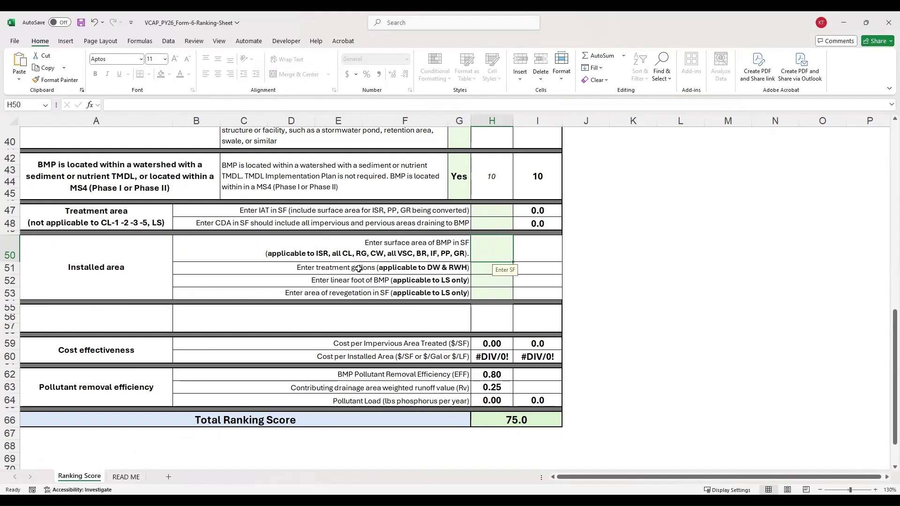
pyautogui.write('500')
pyautogui.press('Return')
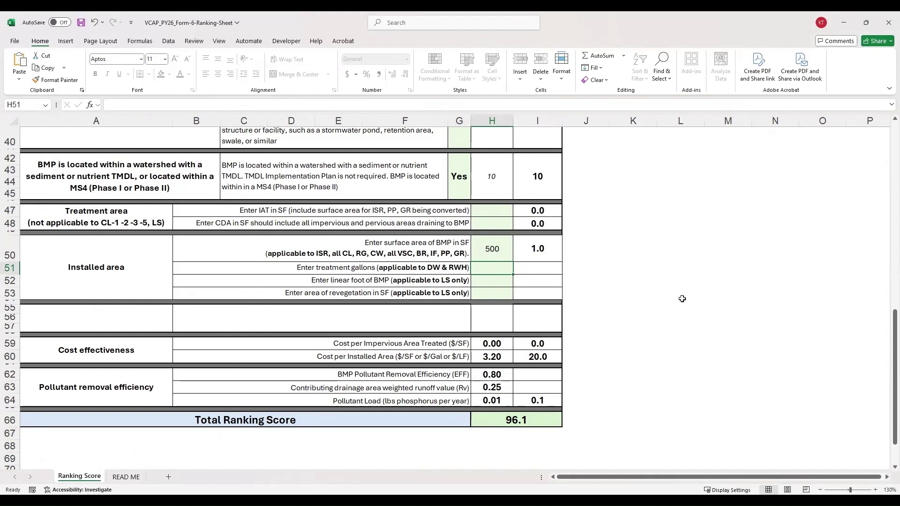
# Review the treatment gallons, linear foot and revegetation rows under Installed area, along with the scoring rows below them
pyautogui.click(430, 267)
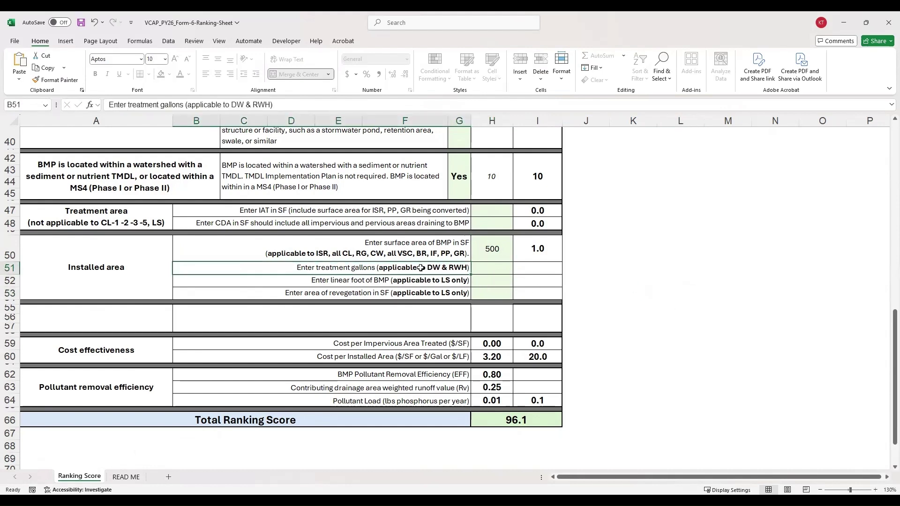
pyautogui.click(348, 283)
pyautogui.moveTo(346, 291); pyautogui.dragTo(368, 292)
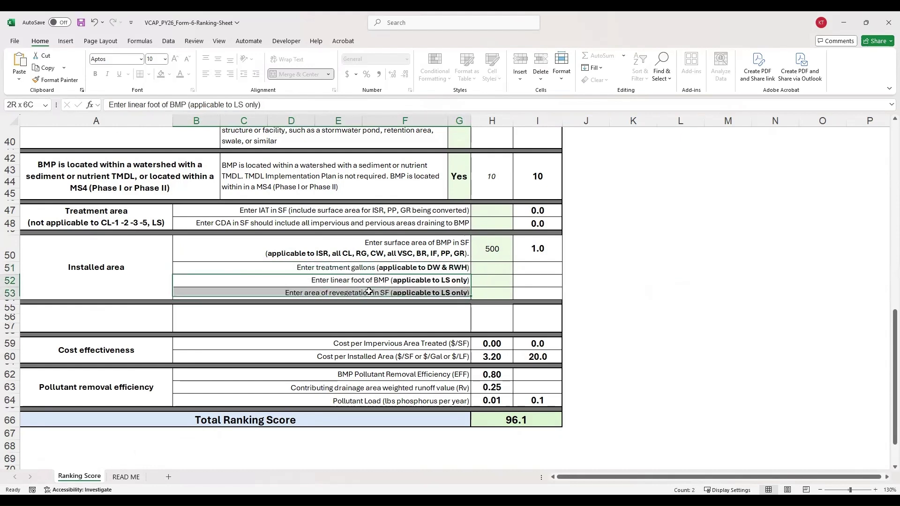
pyautogui.click(628, 309)
pyautogui.scroll(-1, 627, 307)
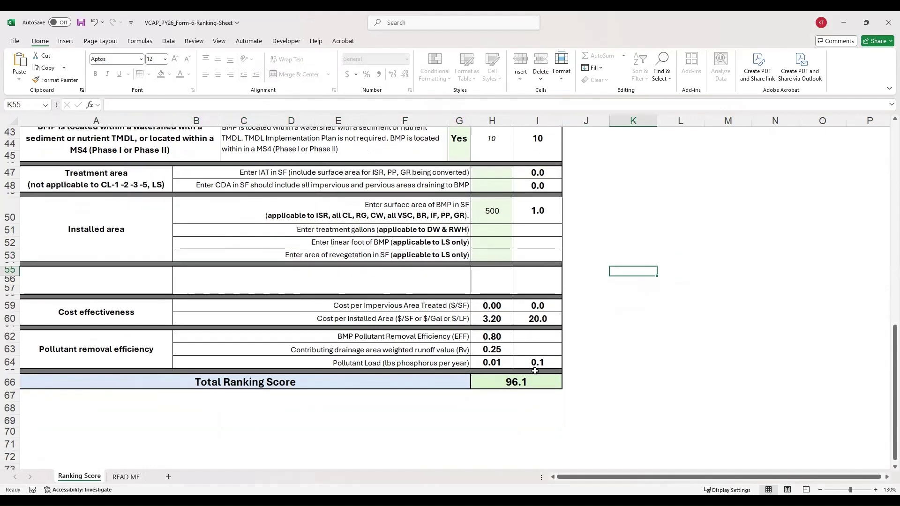
# Check the Total Ranking Score of the completed CL-3 poor vegetative cover example
pyautogui.click(535, 380)
pyautogui.click(604, 377)
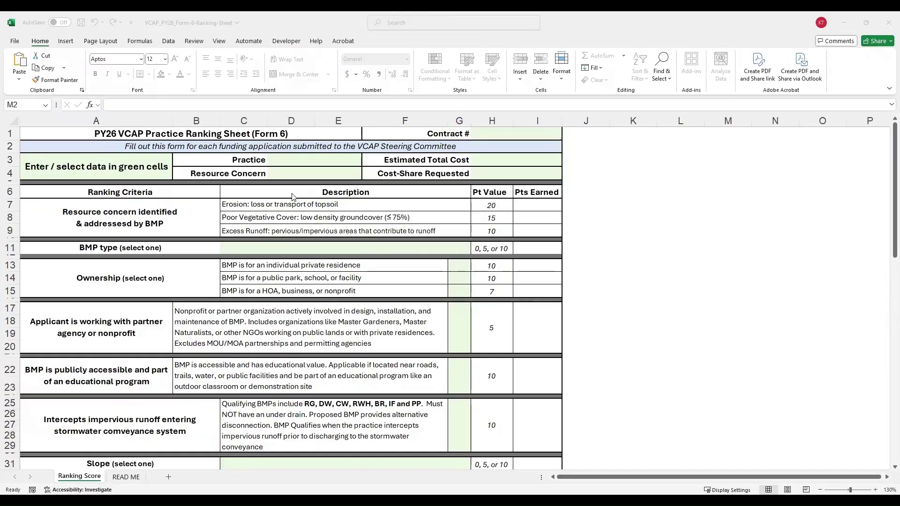
# On the blank ranking sheet, choose CL-3 as the practice and Excess Runoff as the resource concern
pyautogui.click(313, 165)
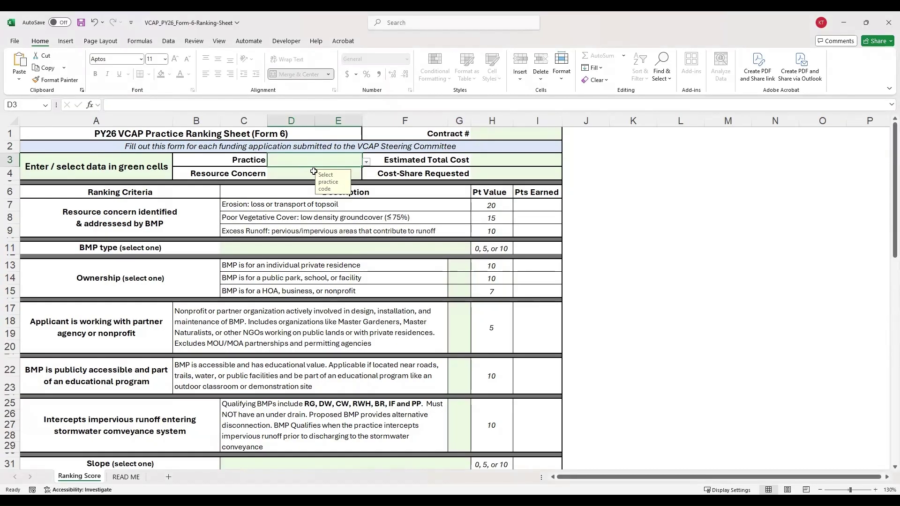
pyautogui.click(366, 162)
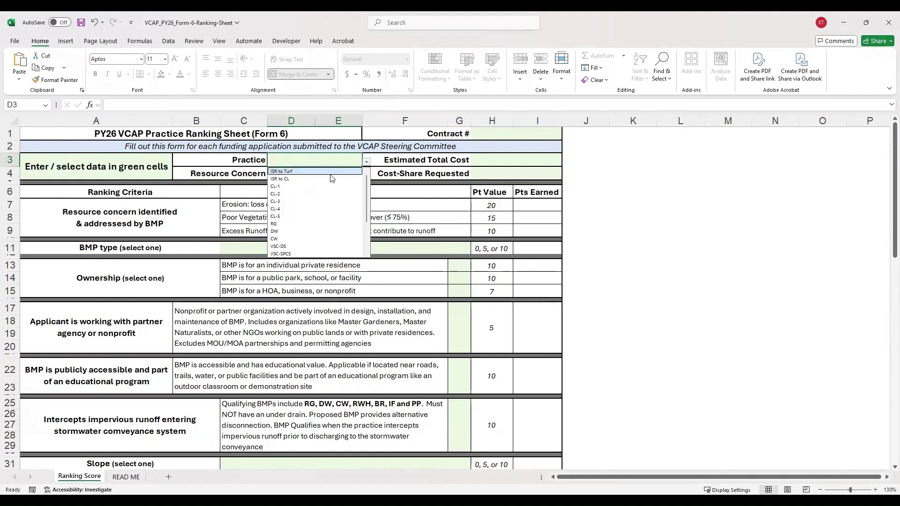
pyautogui.click(325, 203)
pyautogui.click(302, 175)
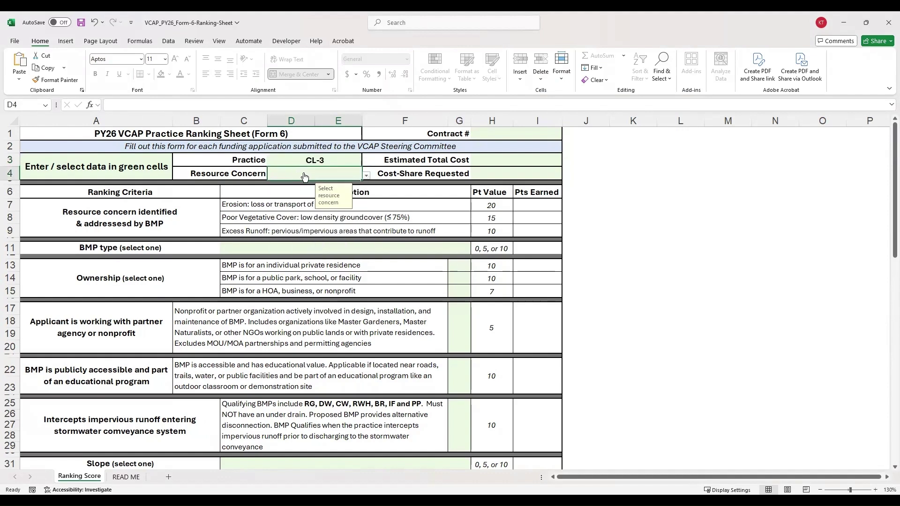
pyautogui.click(366, 175)
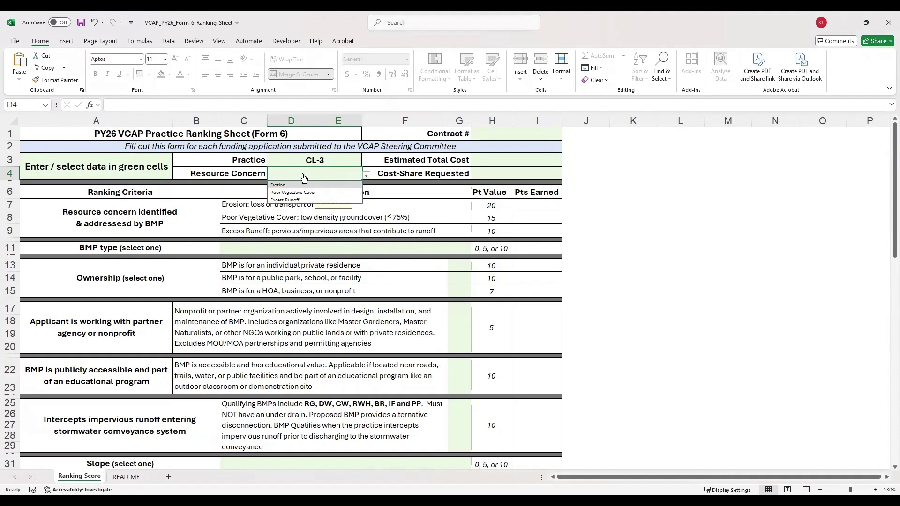
pyautogui.click(286, 200)
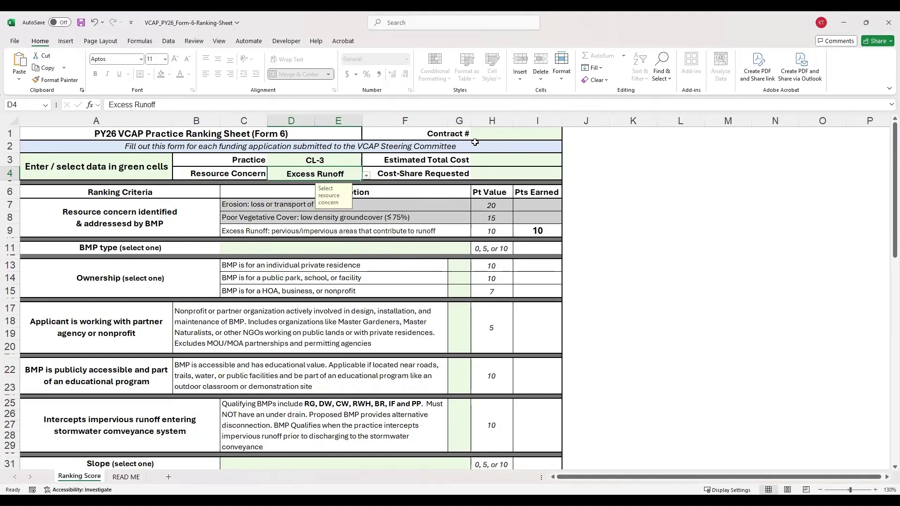
# Enter the contract number in the ranking sheet header
pyautogui.click(492, 135)
pyautogui.write('00-')
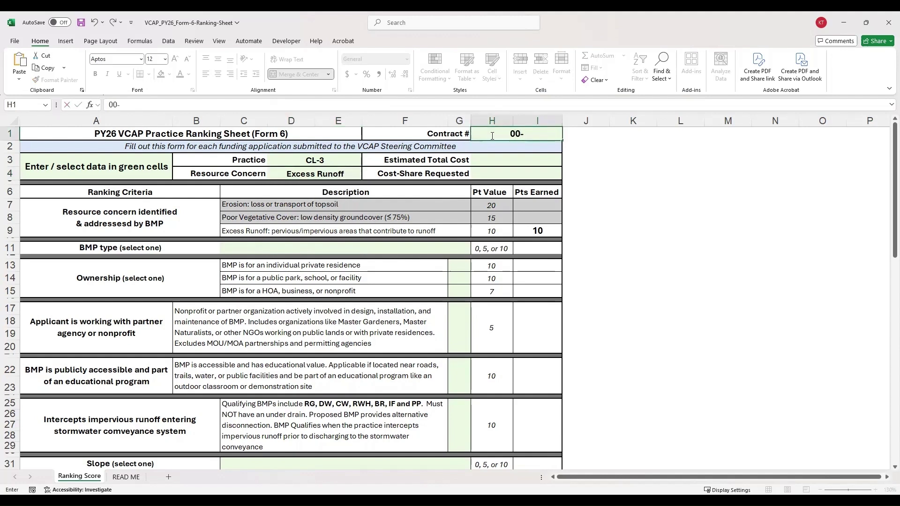
pyautogui.write('26-000')
# Enter $10,000 as the estimated total cost and $7,000 as the cost-share requested
pyautogui.click(510, 157)
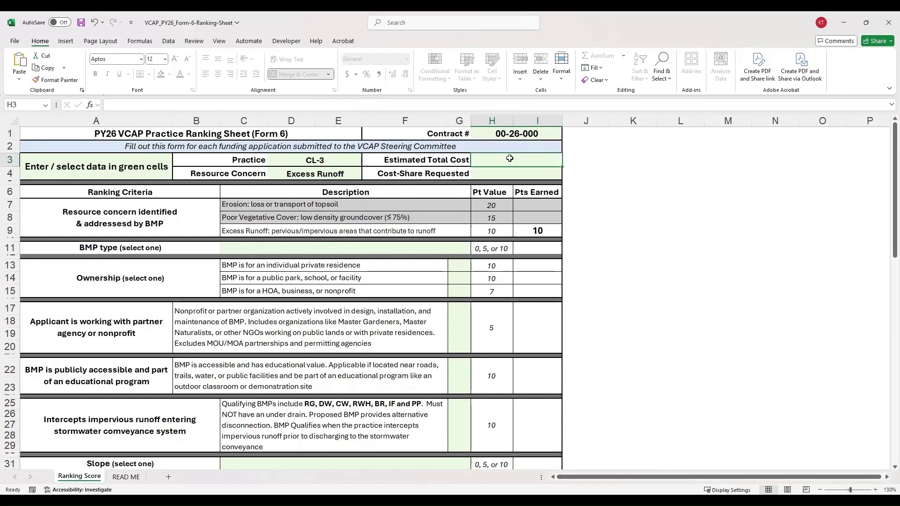
pyautogui.write('10000')
pyautogui.press('Return')
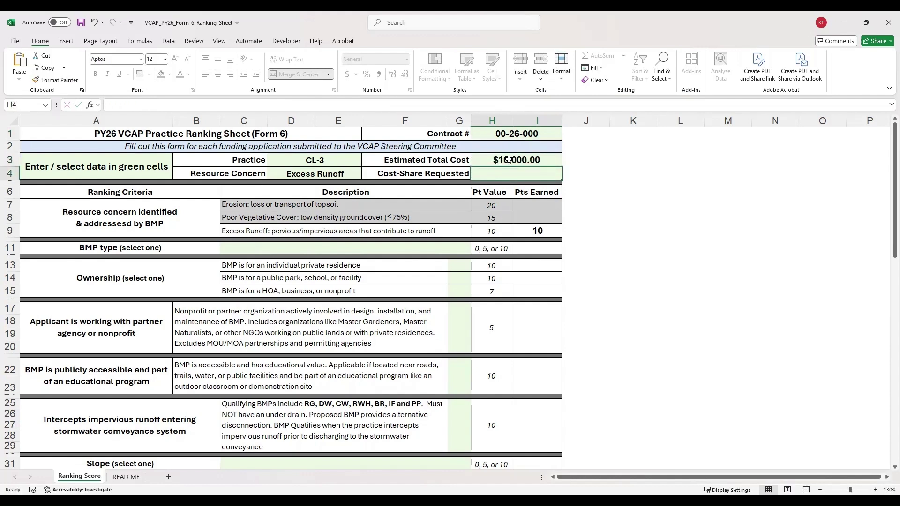
pyautogui.write('7000')
pyautogui.press('Return')
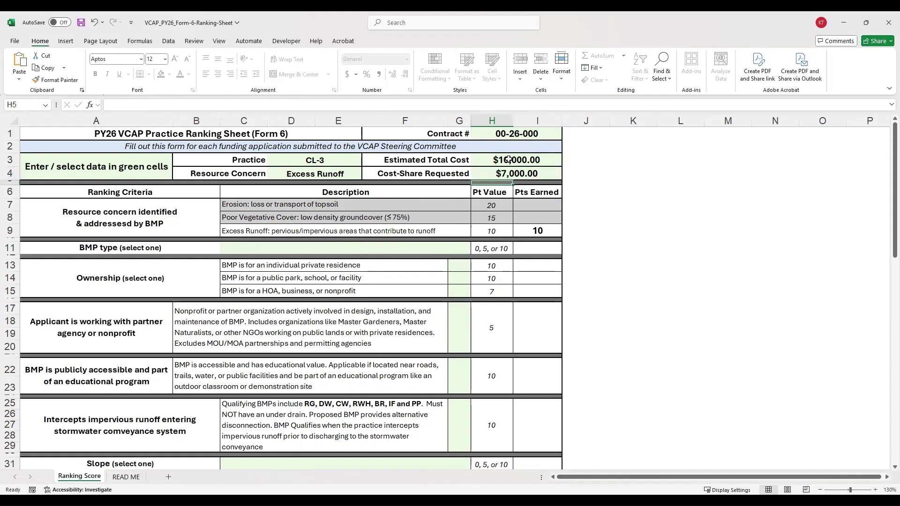
pyautogui.click(450, 172)
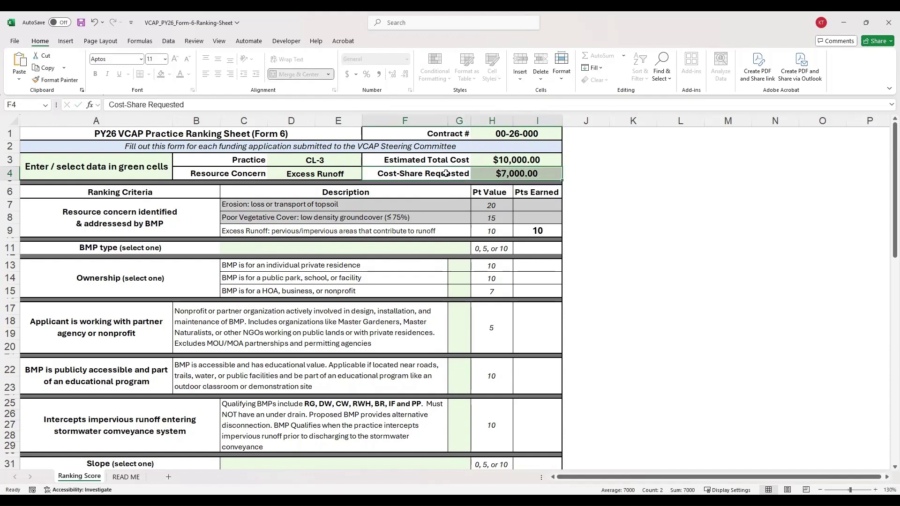
# Set the BMP type to Conservation Landscaping (CL-1, CL-2, CL-3)
pyautogui.click(302, 207)
pyautogui.moveTo(194, 220); pyautogui.dragTo(530, 229)
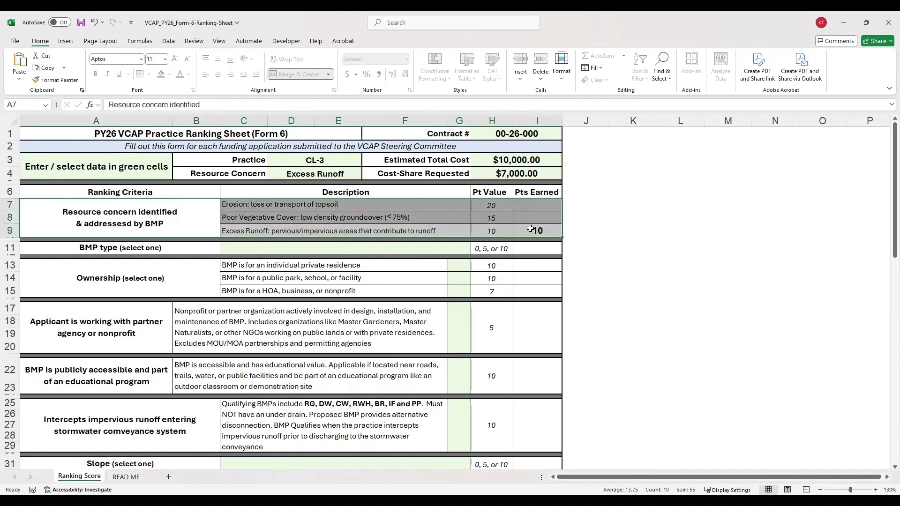
pyautogui.click(383, 247)
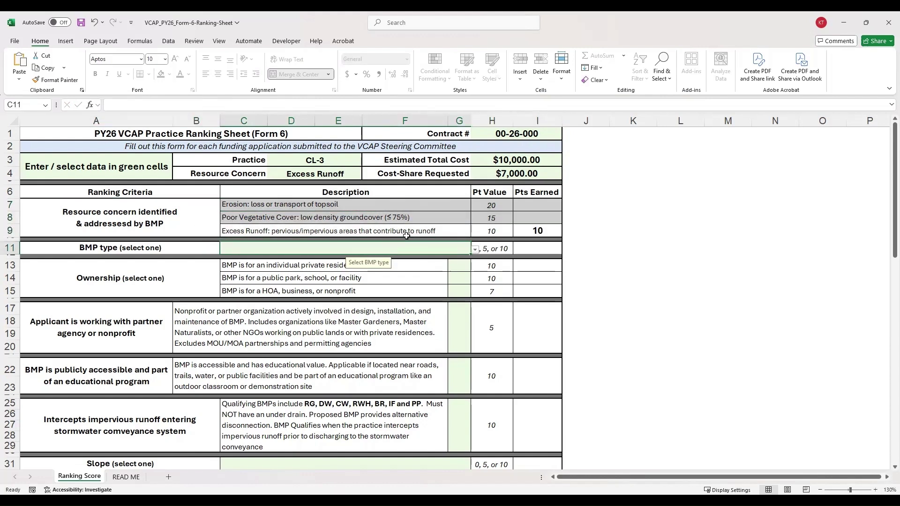
pyautogui.click(475, 249)
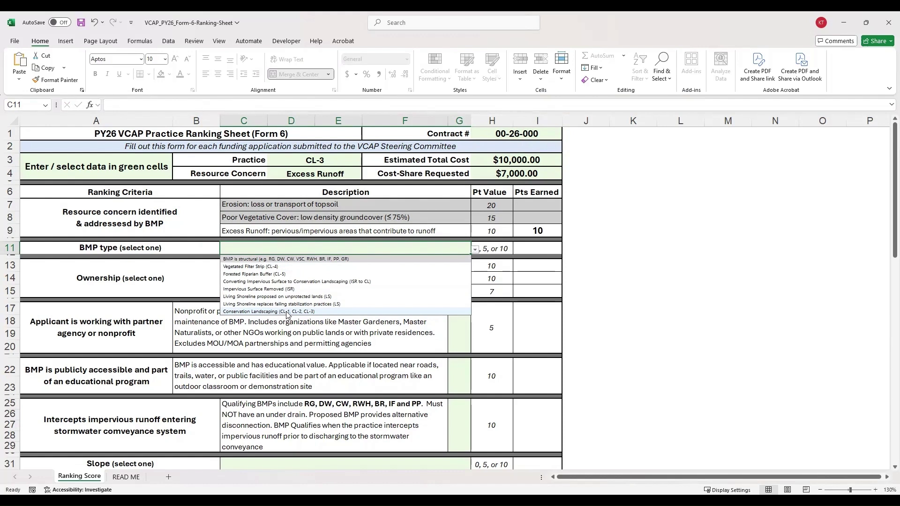
pyautogui.click(306, 311)
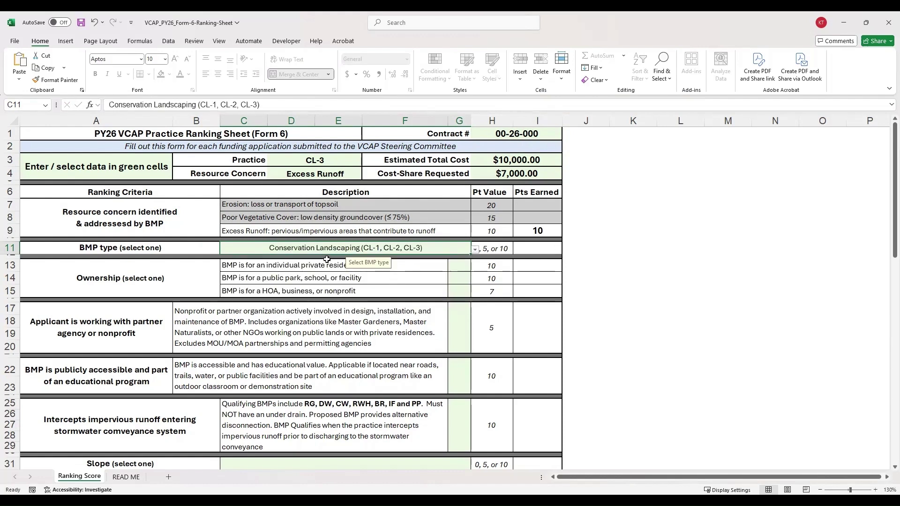
# Under Ownership, answer Yes for the BMP being for an individual private residence
pyautogui.click(439, 265)
pyautogui.click(453, 265)
pyautogui.click(476, 267)
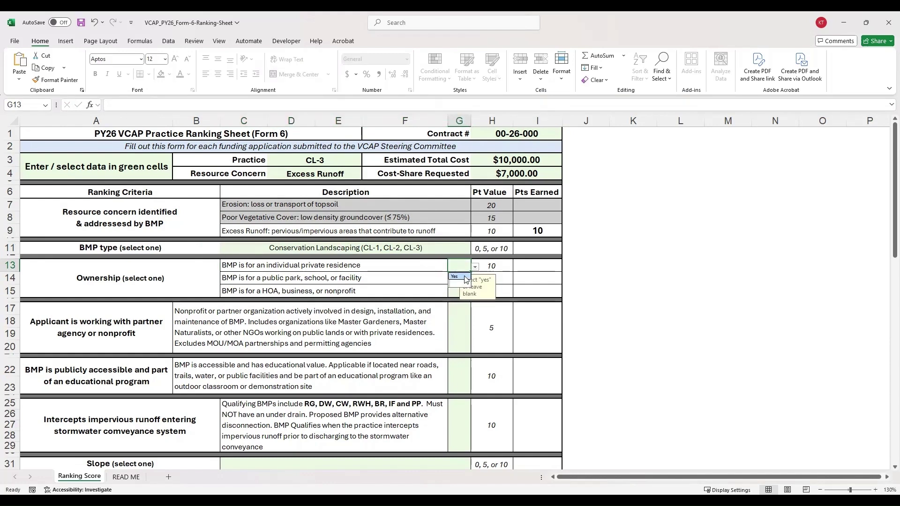
pyautogui.click(465, 278)
# Review the partner agency, public accessibility and impervious runoff interception criteria, leaving their answers blank
pyautogui.click(413, 323)
pyautogui.scroll(-1, 372, 323)
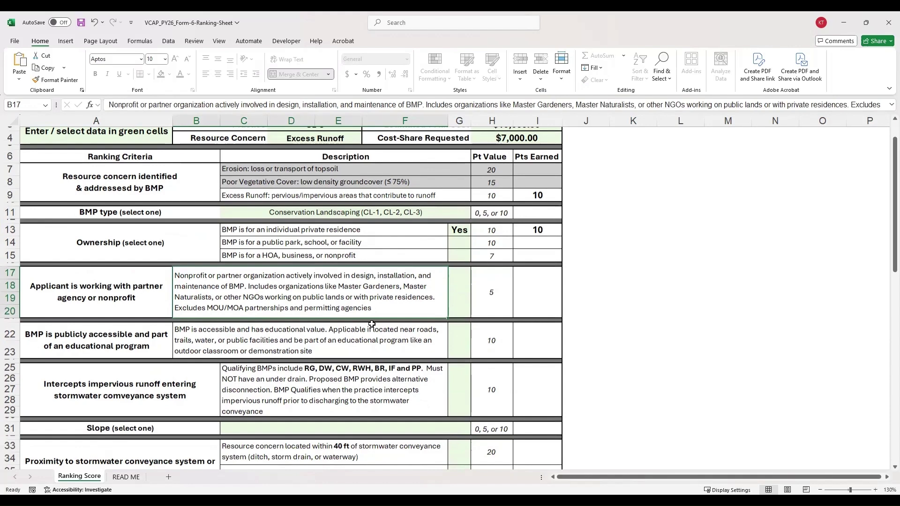
pyautogui.scroll(-2, 373, 324)
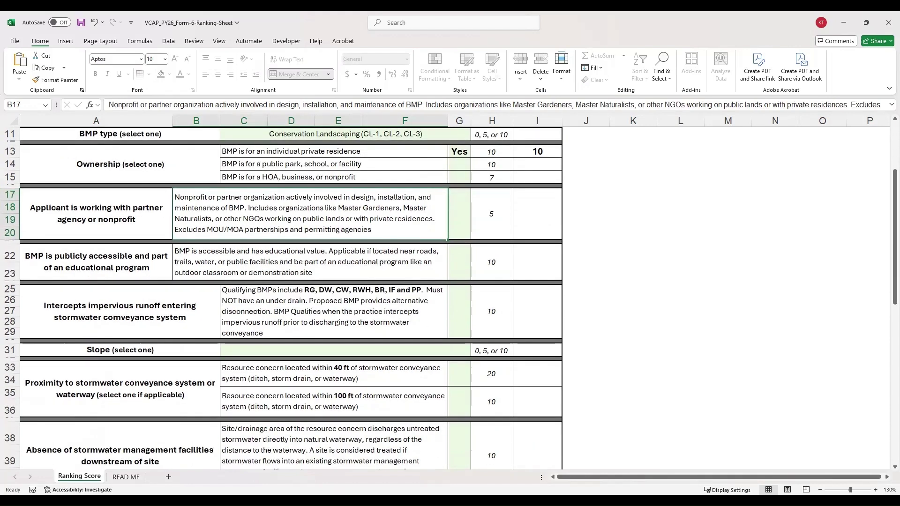
pyautogui.scroll(-1, 162, 279)
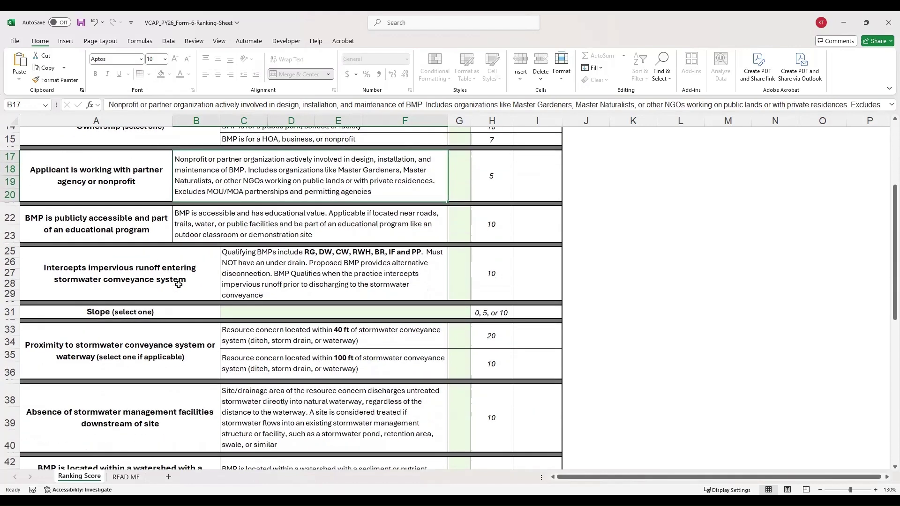
pyautogui.scroll(-1, 332, 279)
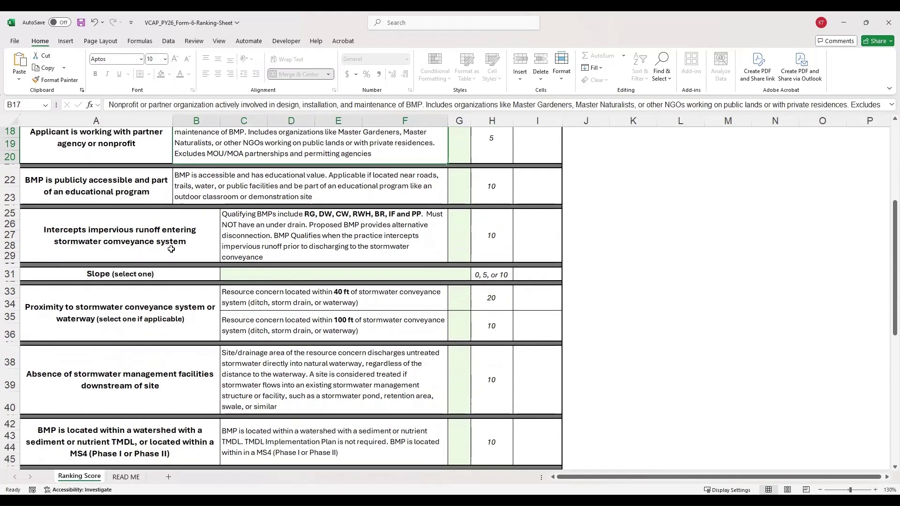
pyautogui.moveTo(120, 234); pyautogui.dragTo(373, 249)
pyautogui.click(383, 235)
pyautogui.scroll(-1, 309, 248)
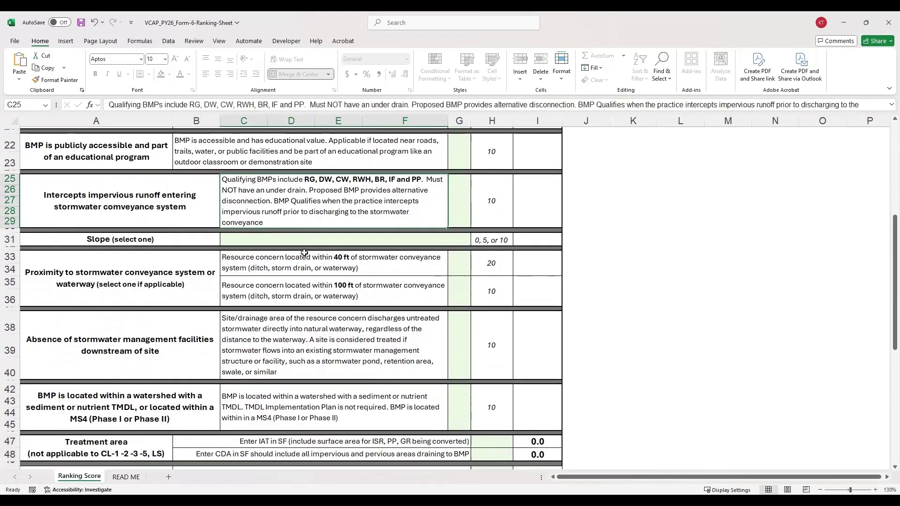
# Set the slope category to Not Applicable
pyautogui.click(311, 242)
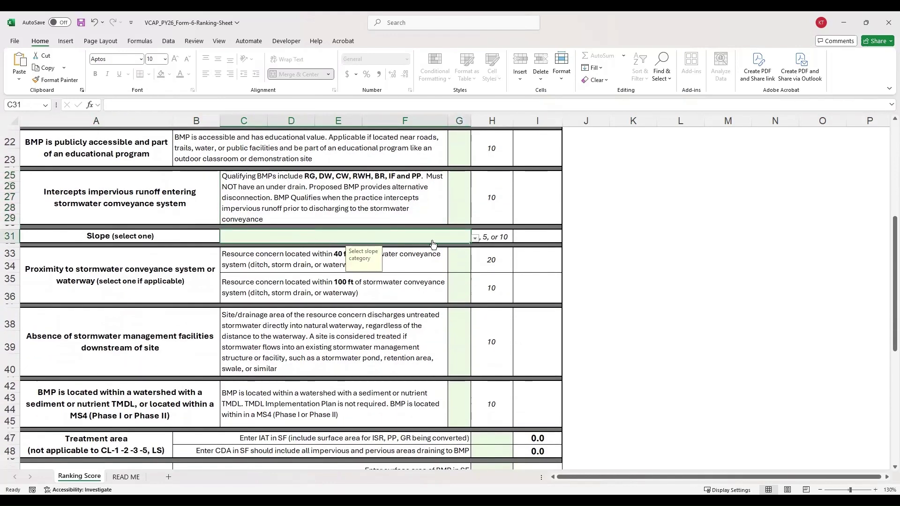
pyautogui.click(475, 238)
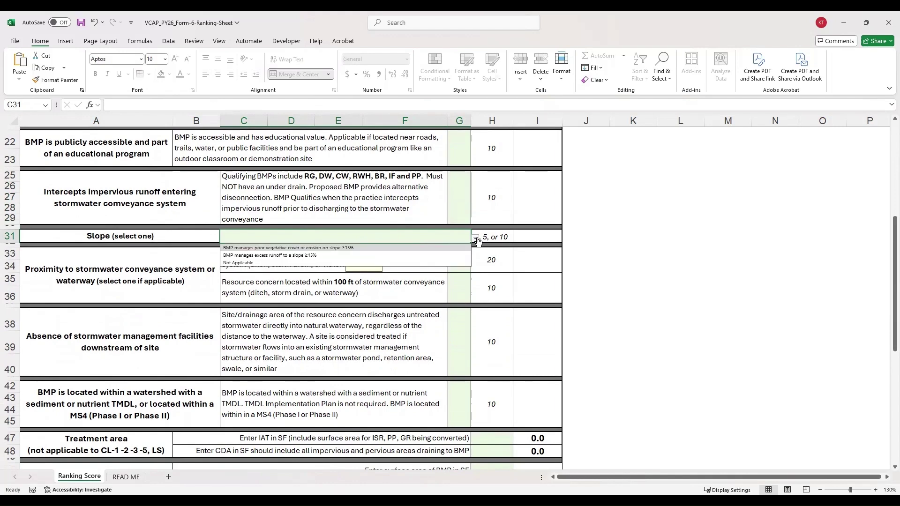
pyautogui.click(297, 263)
# Answer Yes for the resource concern being within 40 ft of a stormwater conveyance system, leaving the 100 ft row blank
pyautogui.click(298, 255)
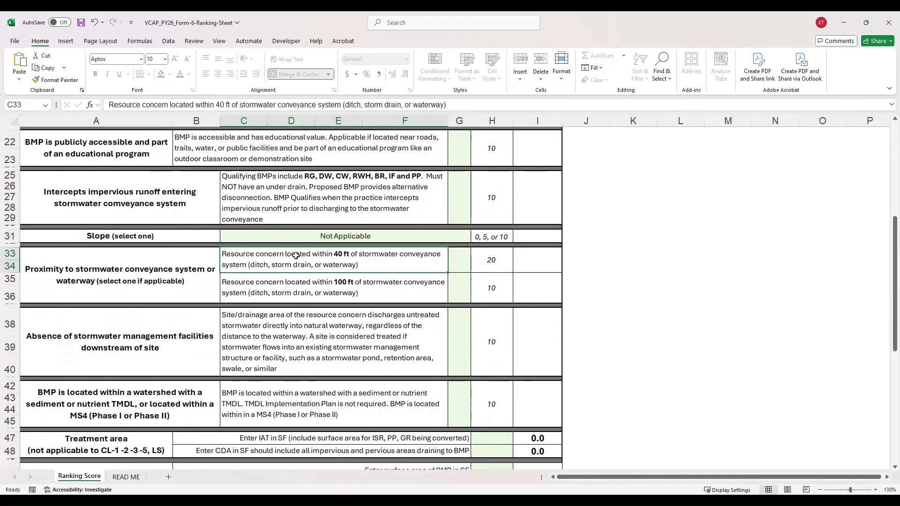
pyautogui.scroll(-1, 295, 257)
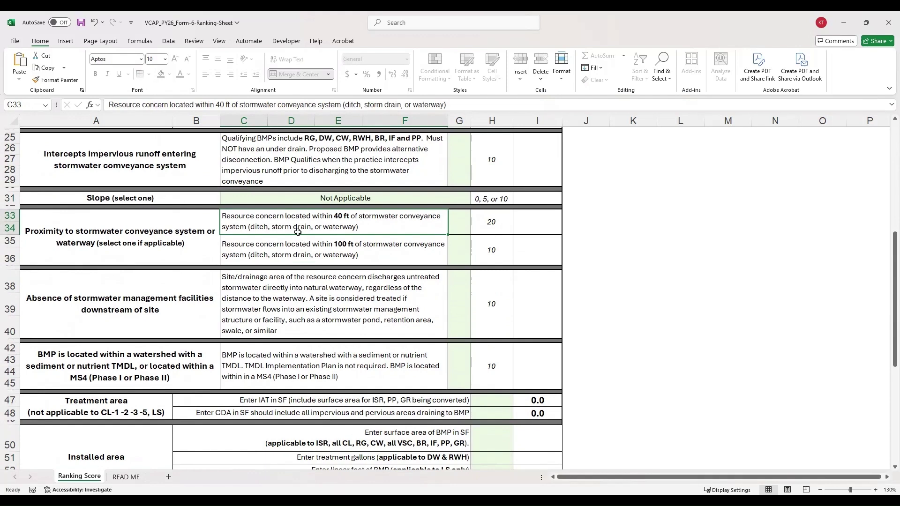
pyautogui.click(184, 222)
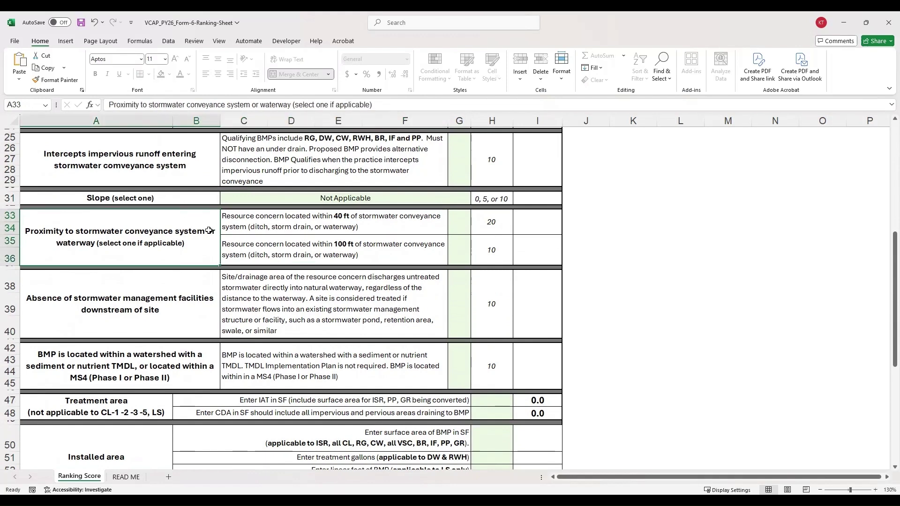
pyautogui.click(274, 223)
pyautogui.click(459, 228)
pyautogui.click(475, 217)
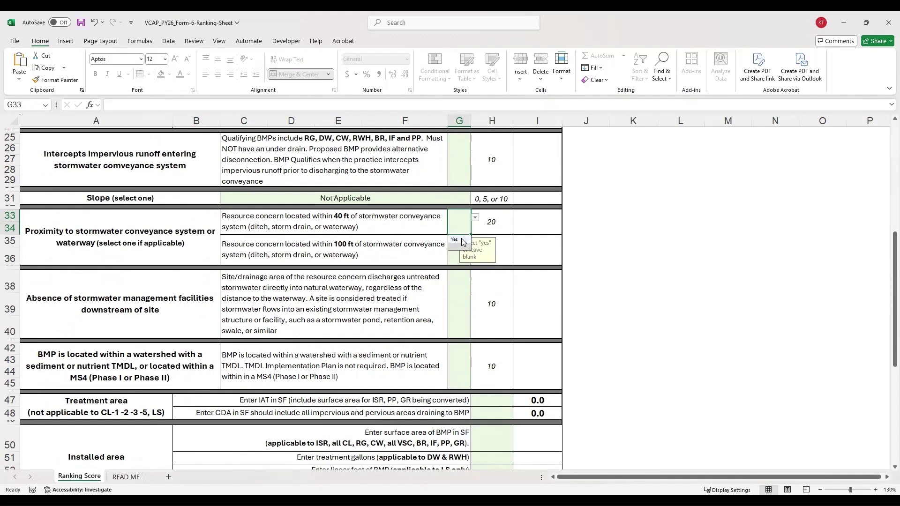
pyautogui.click(455, 241)
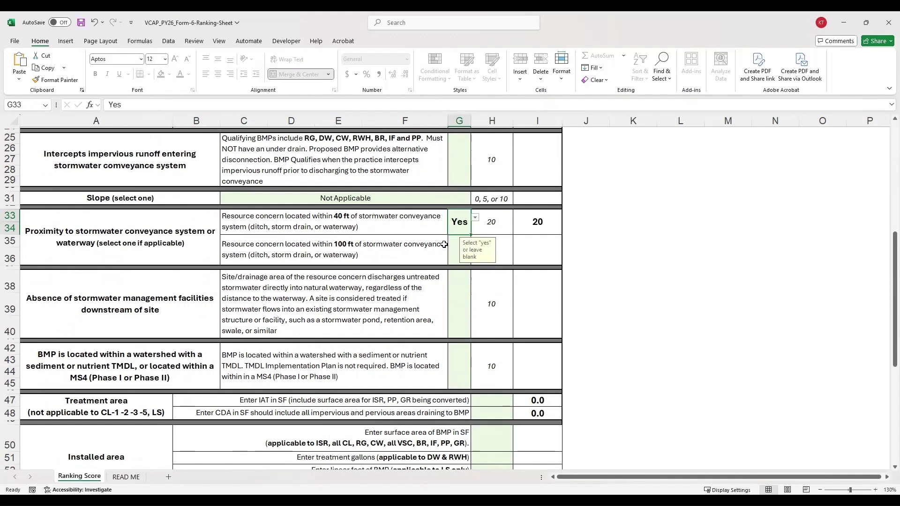
pyautogui.click(418, 251)
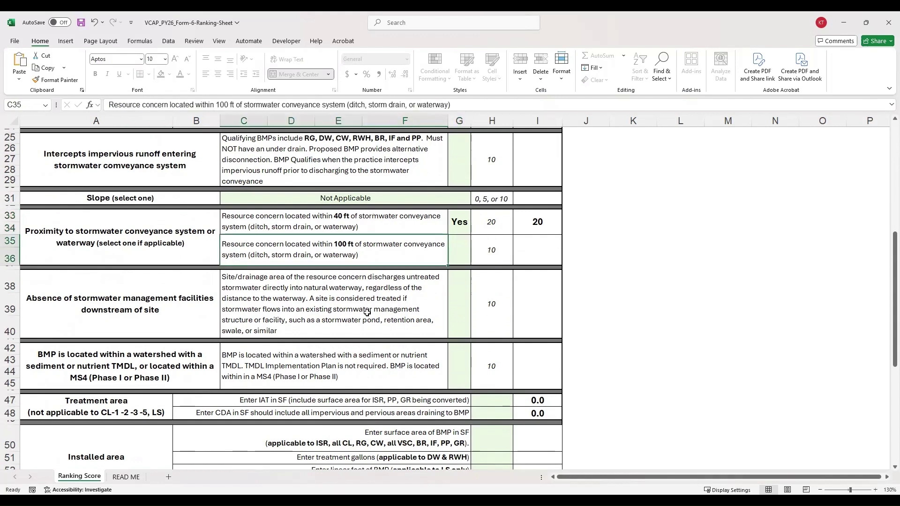
# Answer Yes for the absence of stormwater management facilities downstream of the site
pyautogui.click(102, 297)
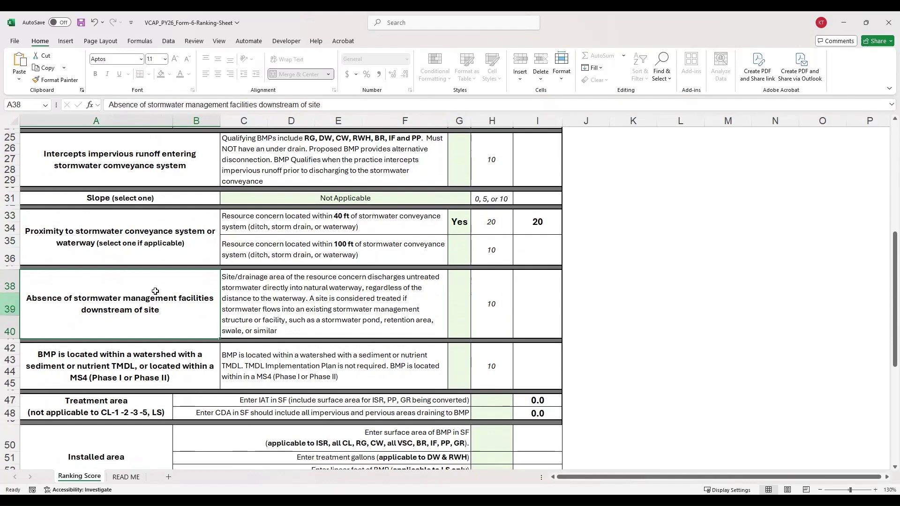
pyautogui.scroll(-3, 420, 289)
pyautogui.scroll(-1, 421, 289)
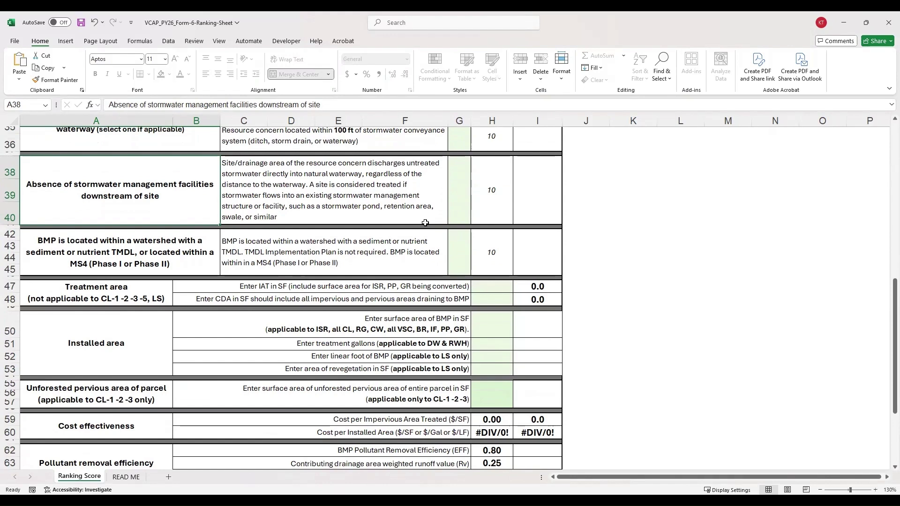
pyautogui.scroll(-1, 425, 223)
pyautogui.scroll(1, 428, 210)
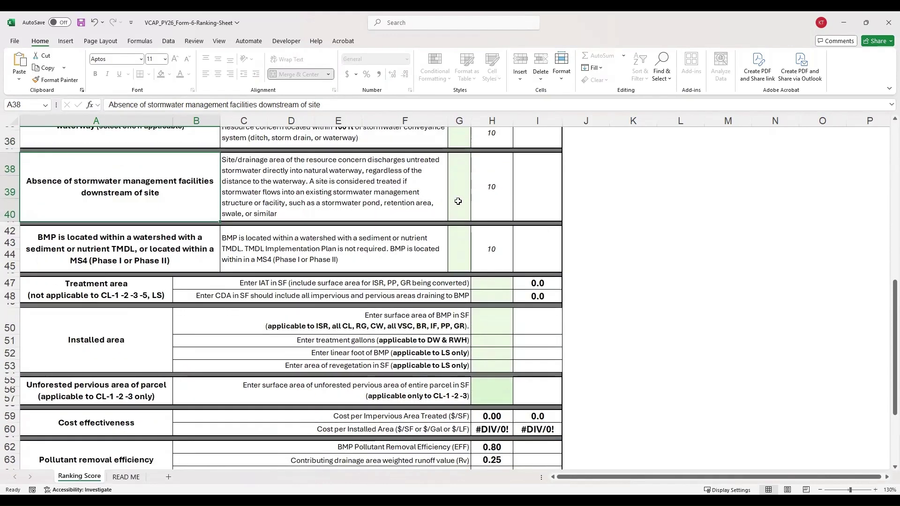
pyautogui.click(455, 202)
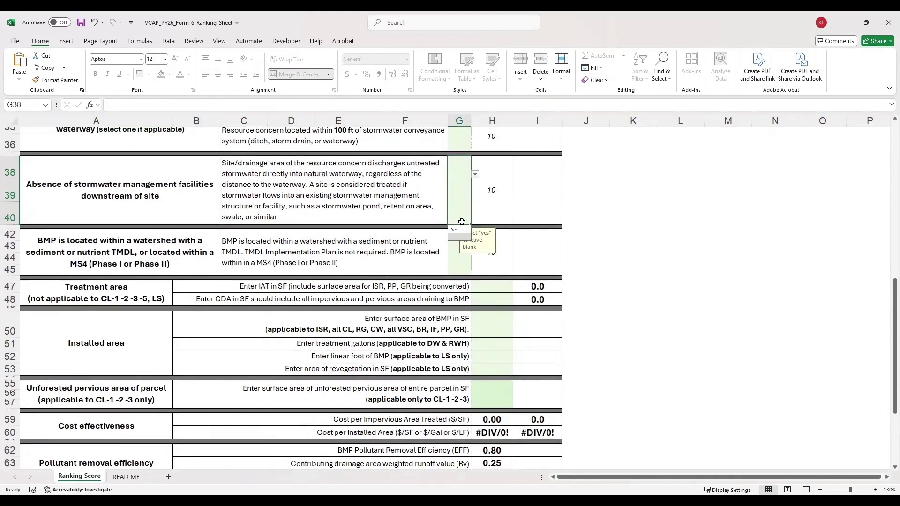
pyautogui.click(454, 230)
# Reset the answer for absence of downstream stormwater management facilities to blank
pyautogui.click(475, 174)
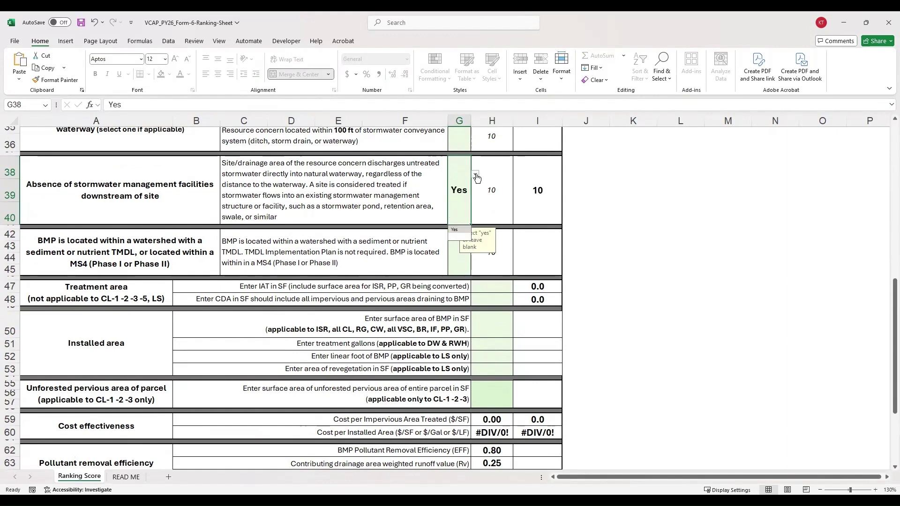
pyautogui.click(460, 236)
pyautogui.click(356, 197)
pyautogui.scroll(3, 260, 229)
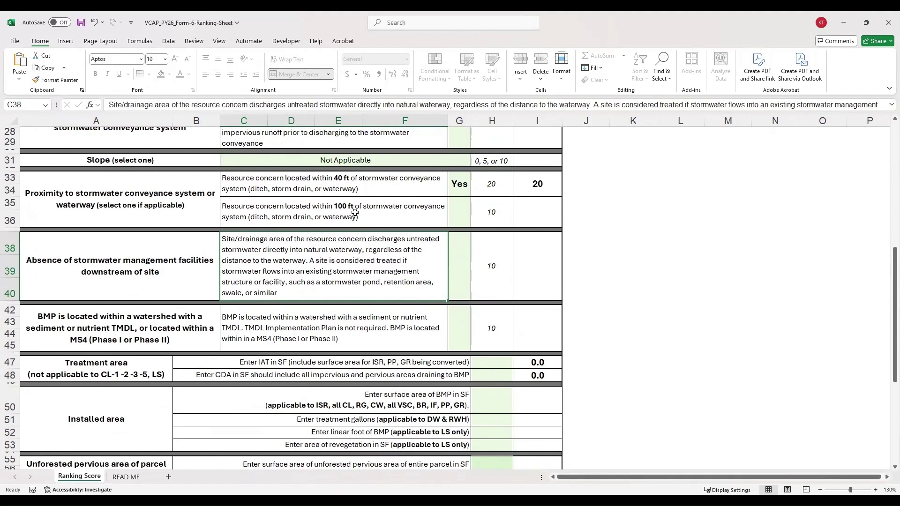
# Review the 40 ft proximity criterion and the definition of absence of stormwater management facilities downstream of the site
pyautogui.click(369, 191)
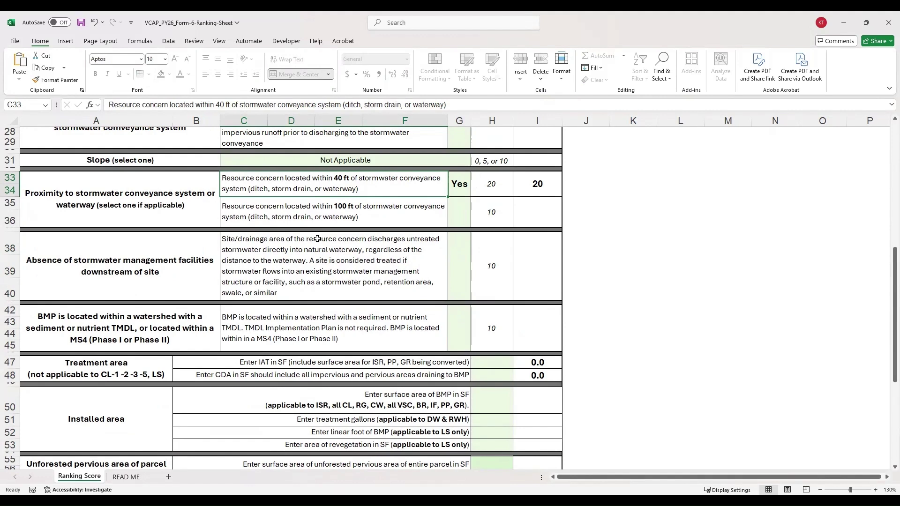
pyautogui.moveTo(418, 187); pyautogui.dragTo(450, 186)
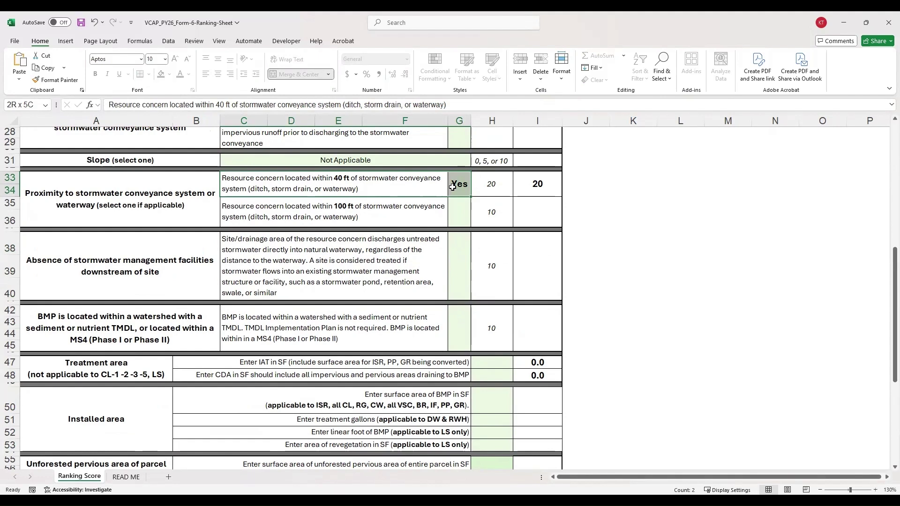
pyautogui.click(398, 187)
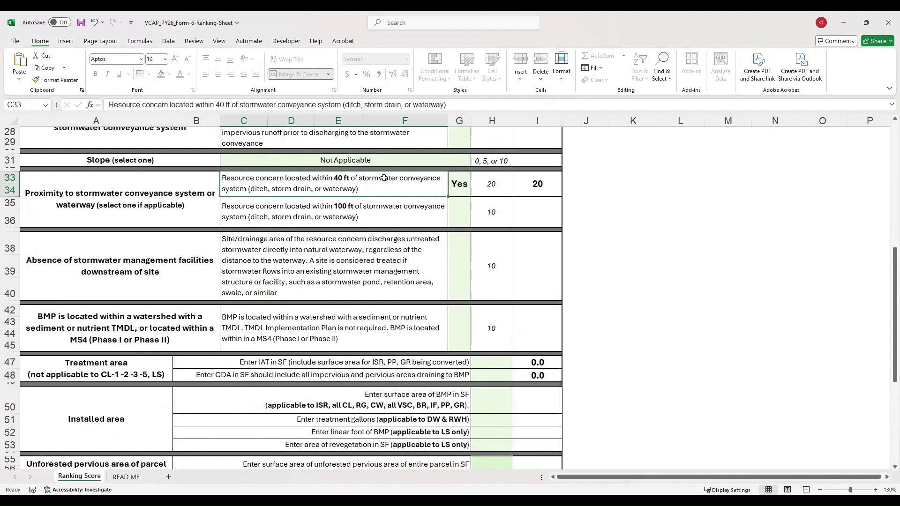
pyautogui.click(120, 272)
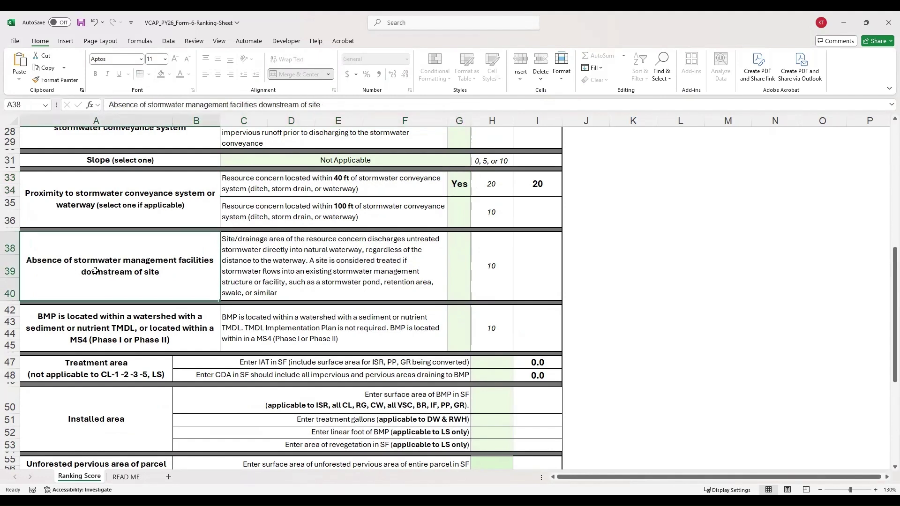
pyautogui.moveTo(159, 272); pyautogui.dragTo(470, 271)
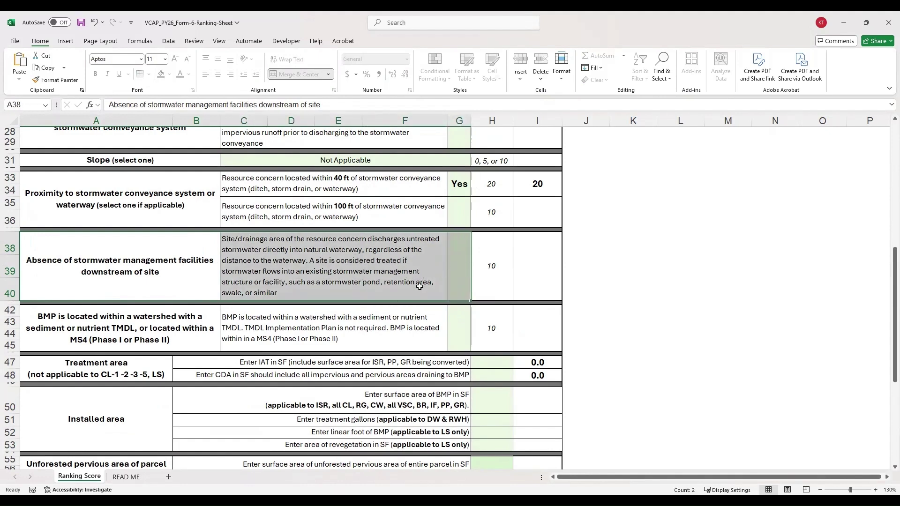
pyautogui.click(396, 276)
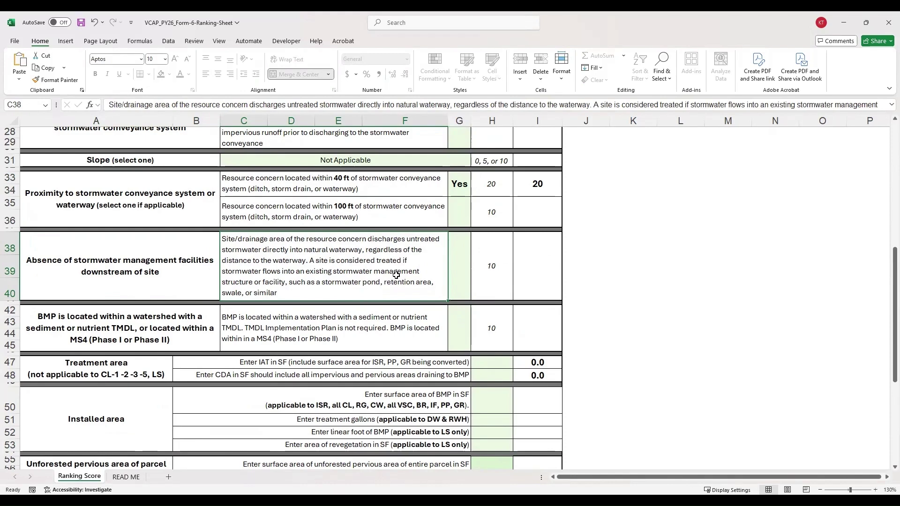
# Answer Yes for the BMP being located within a sediment or nutrient TMDL watershed or an MS4
pyautogui.scroll(-1, 396, 275)
pyautogui.scroll(-2, 395, 275)
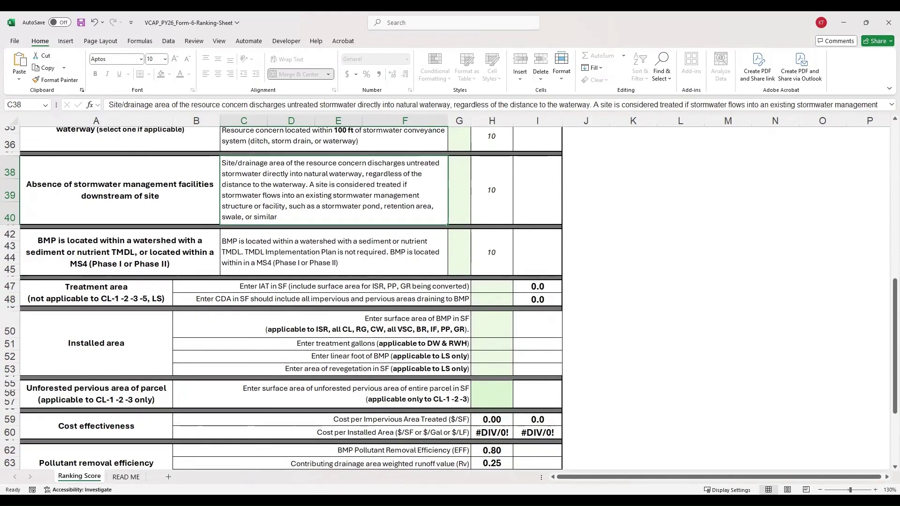
pyautogui.click(458, 255)
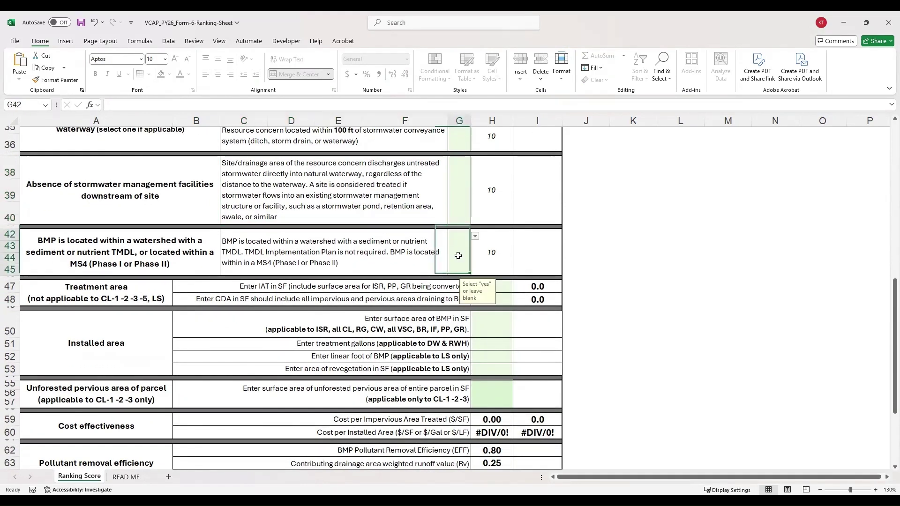
pyautogui.click(475, 237)
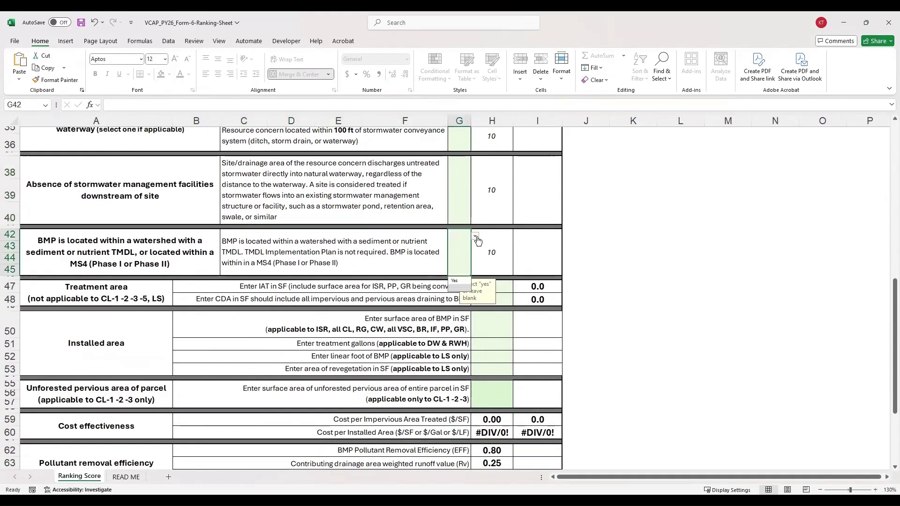
pyautogui.click(455, 281)
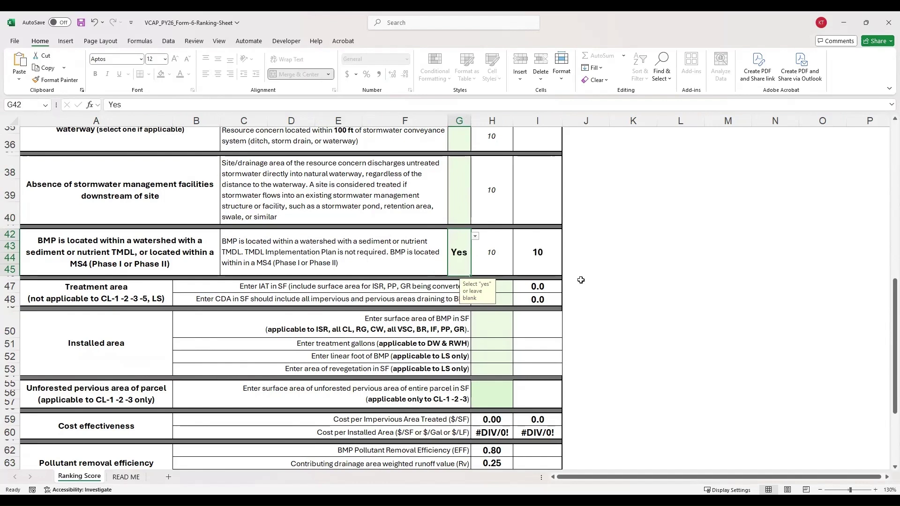
pyautogui.click(615, 259)
# Leave the treatment area blank and enter 1500 SF as the surface area of the BMP under installed area
pyautogui.scroll(-2, 615, 258)
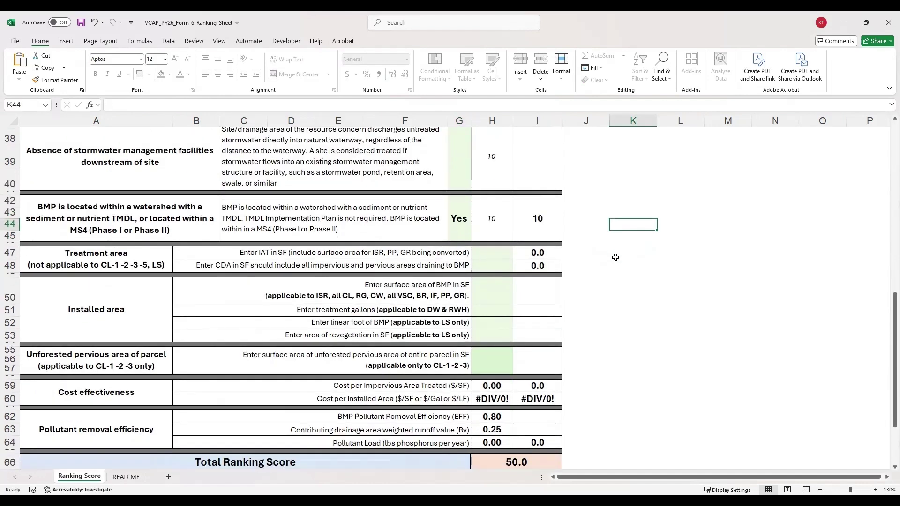
pyautogui.click(107, 215)
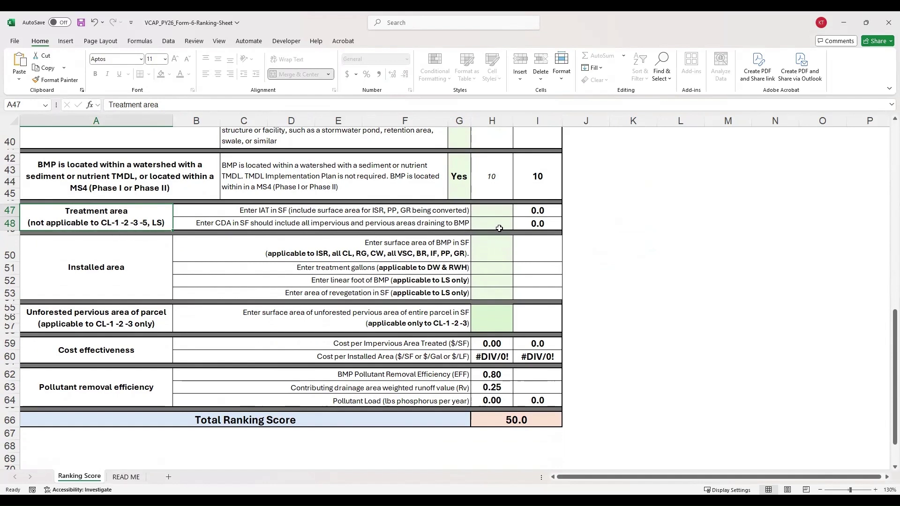
pyautogui.click(114, 283)
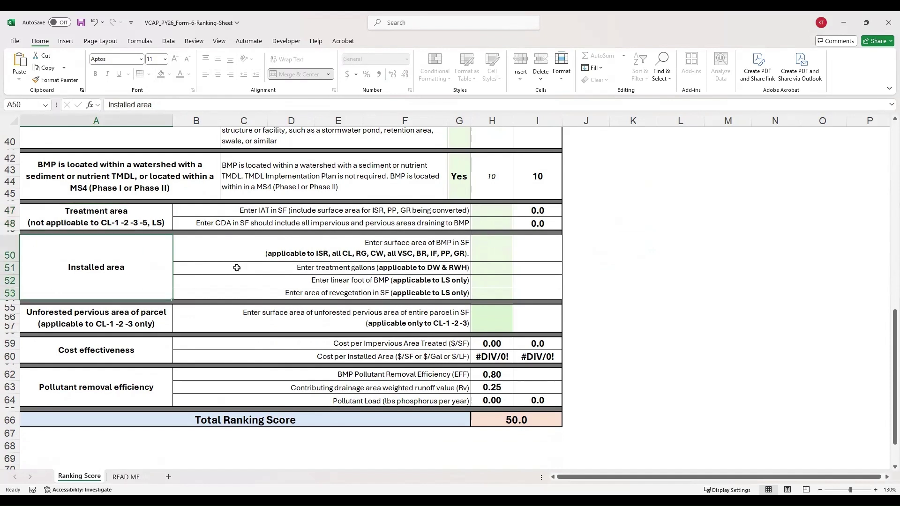
pyautogui.click(290, 254)
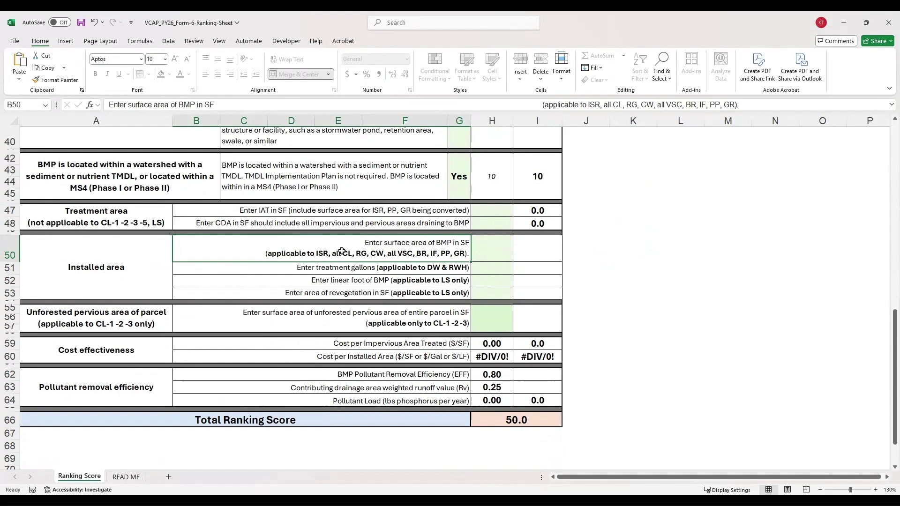
pyautogui.click(496, 252)
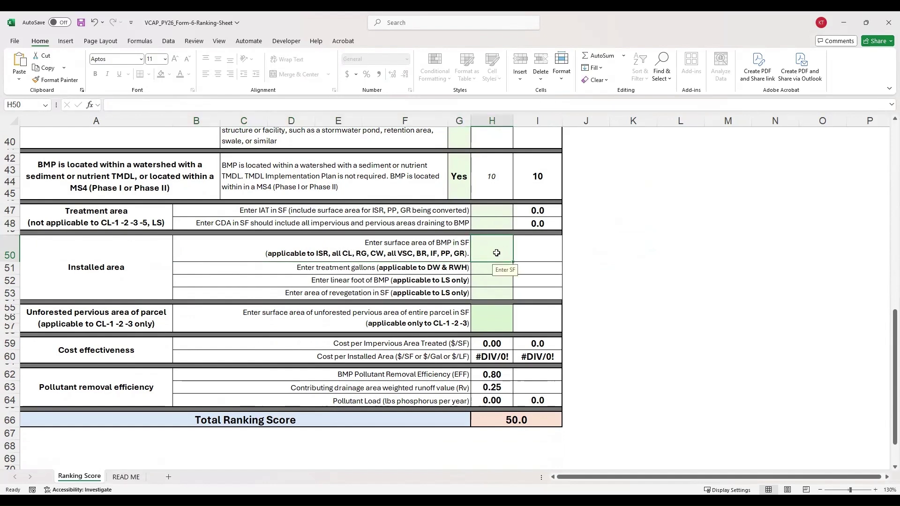
pyautogui.write('1500')
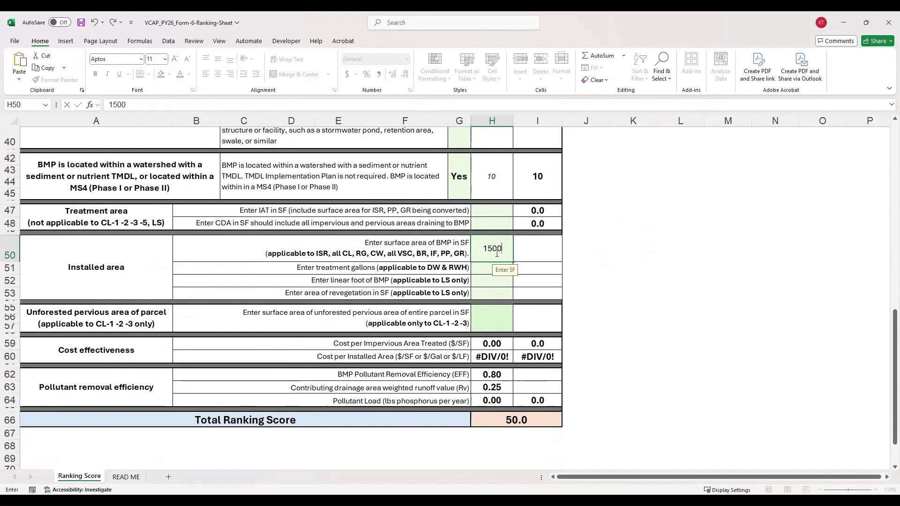
pyautogui.press('Return')
pyautogui.click(635, 266)
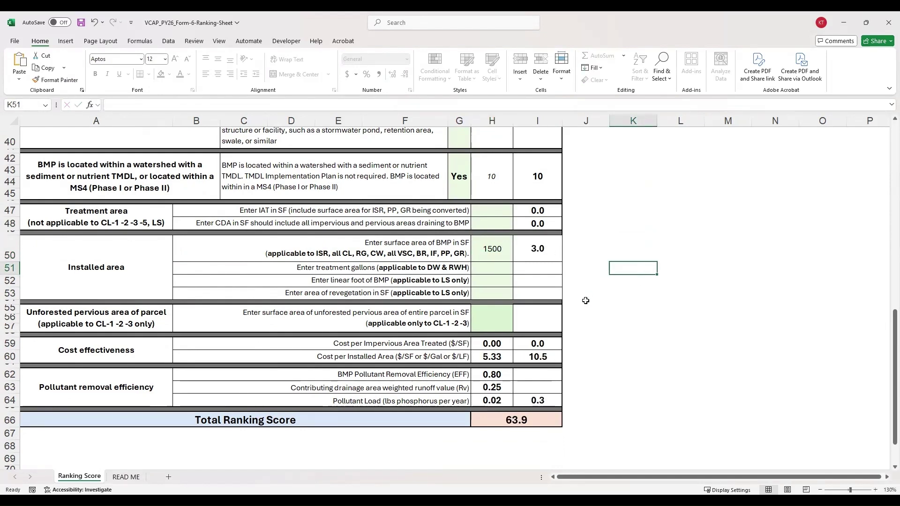
pyautogui.scroll(-1, 627, 309)
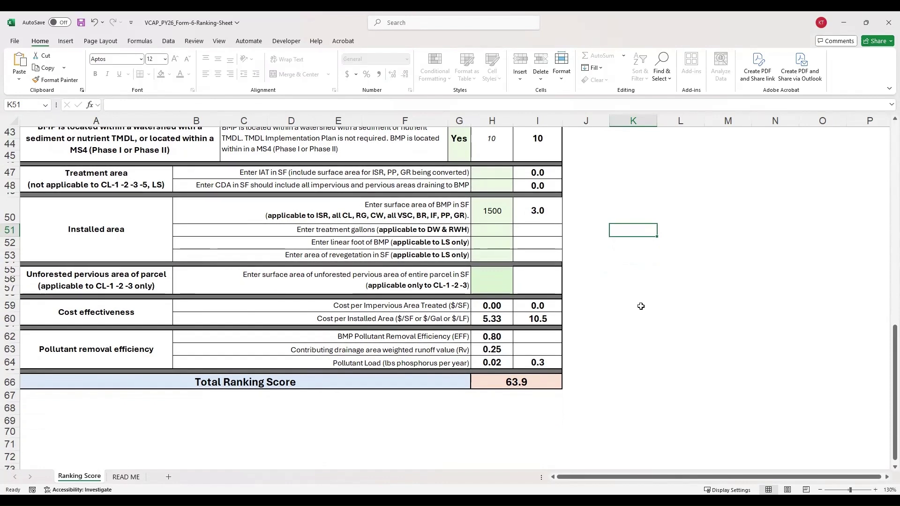
pyautogui.scroll(1, 642, 306)
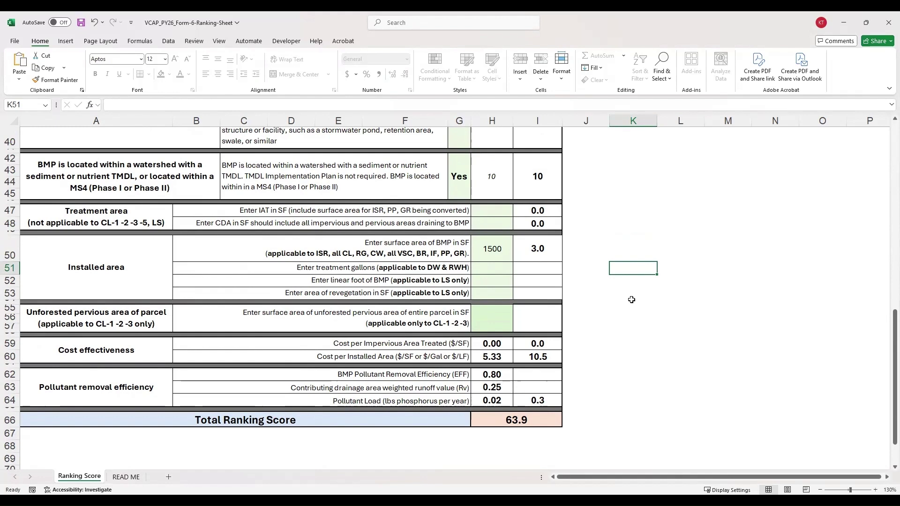
# Examine the unforested pervious area criterion for CL-1, CL-2 and CL-3, including its purpose and measuring guidance in the READ ME sheet
pyautogui.moveTo(152, 322); pyautogui.dragTo(536, 318)
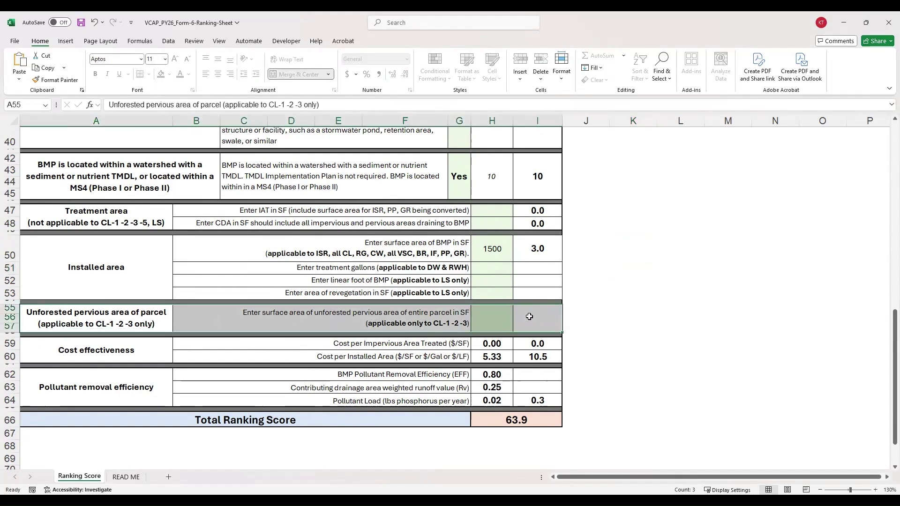
pyautogui.click(582, 321)
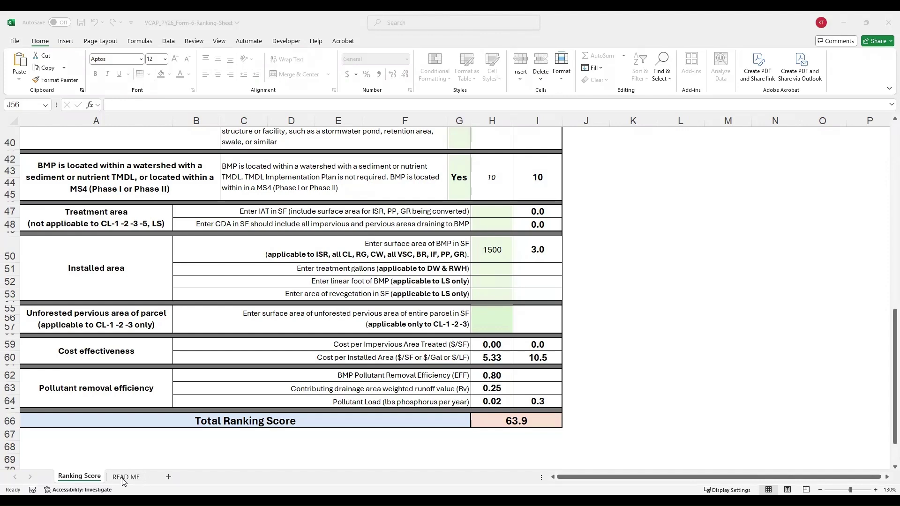
pyautogui.click(125, 477)
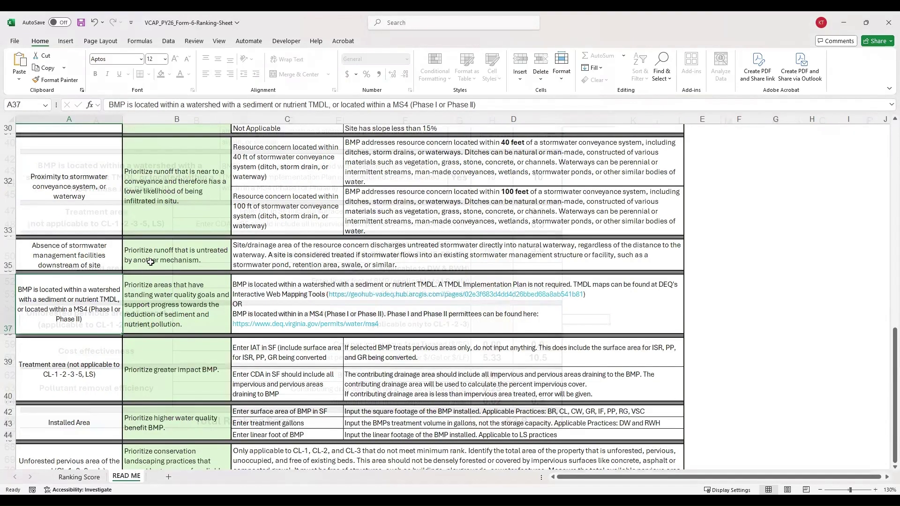
pyautogui.scroll(-2, 150, 261)
pyautogui.scroll(-2, 139, 255)
pyautogui.moveTo(93, 263); pyautogui.dragTo(322, 270)
pyautogui.click(358, 255)
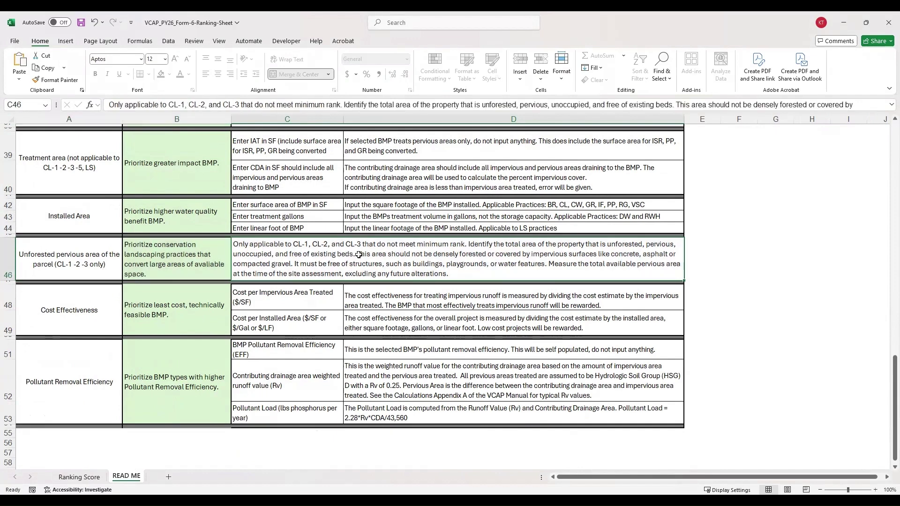
pyautogui.click(92, 268)
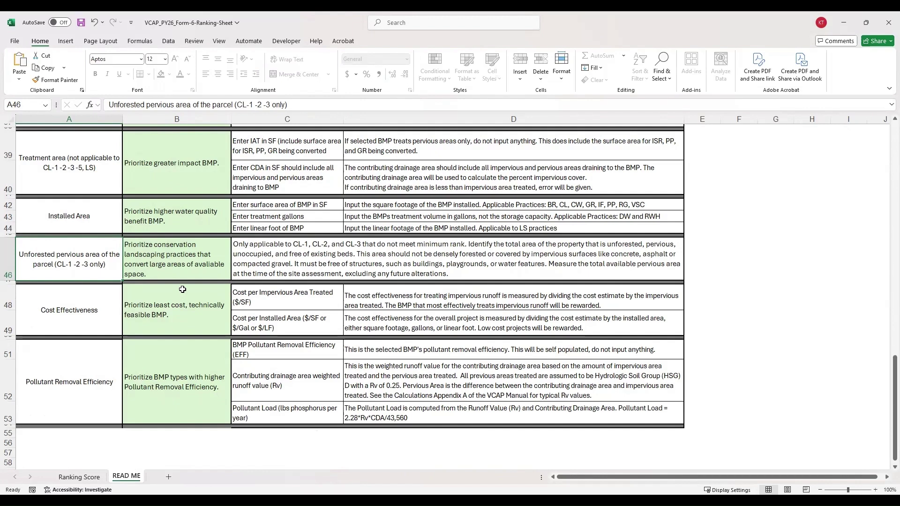
pyautogui.click(185, 267)
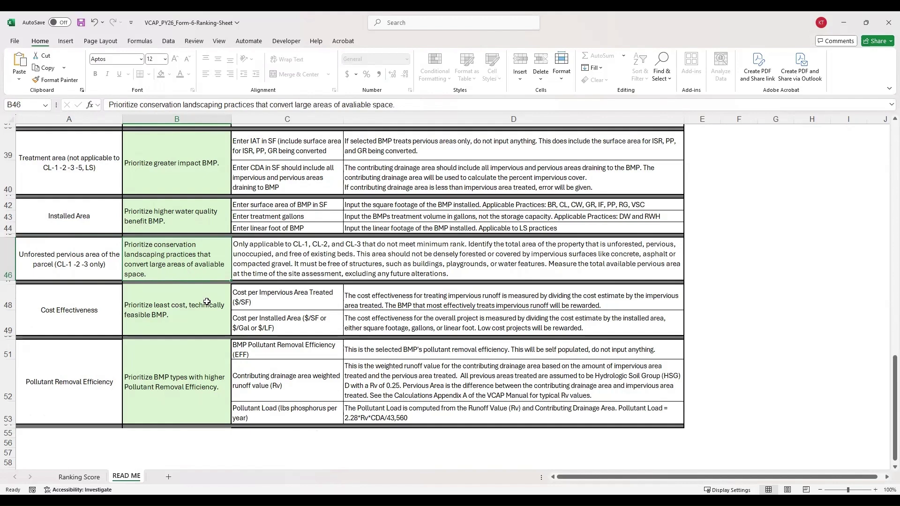
pyautogui.click(254, 259)
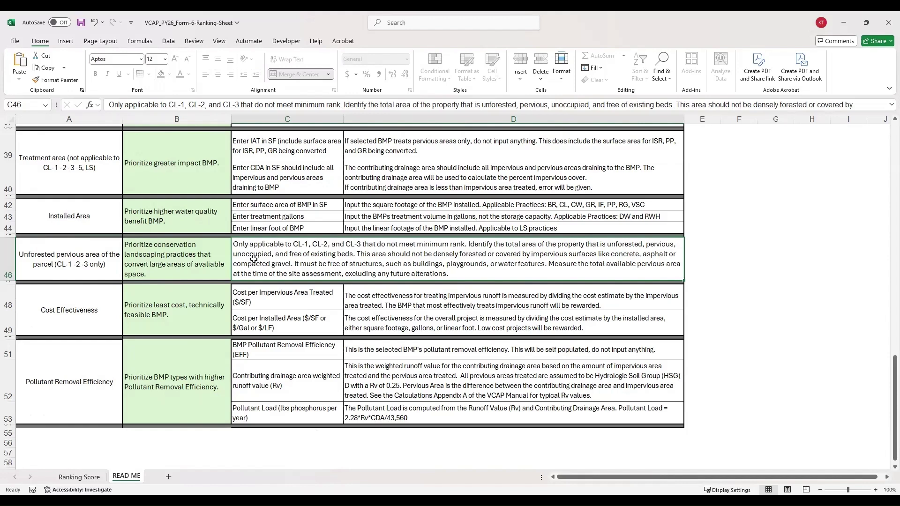
pyautogui.click(205, 261)
pyautogui.click(268, 259)
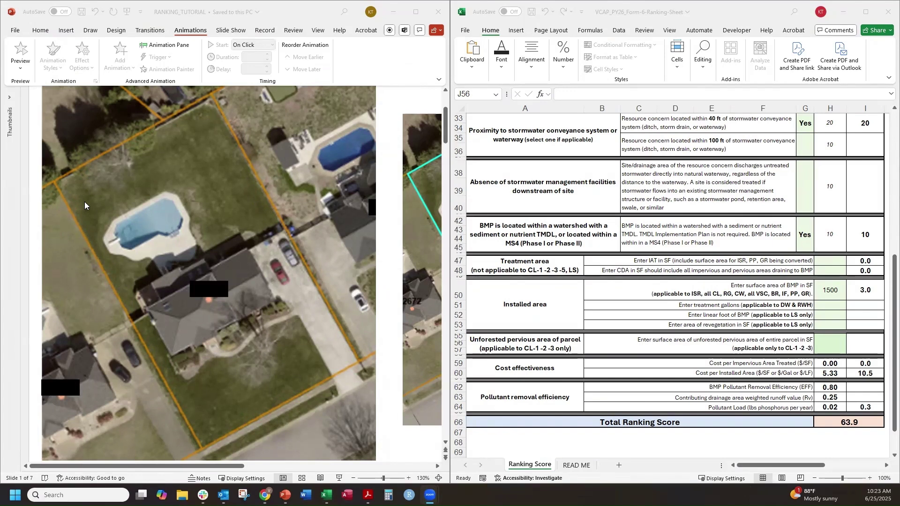
# Switch to the RANKING_TUTORIAL presentation and examine the parcel aerials, the impervious area measurement and the subtraction giving the unforested pervious area
pyautogui.click(112, 466)
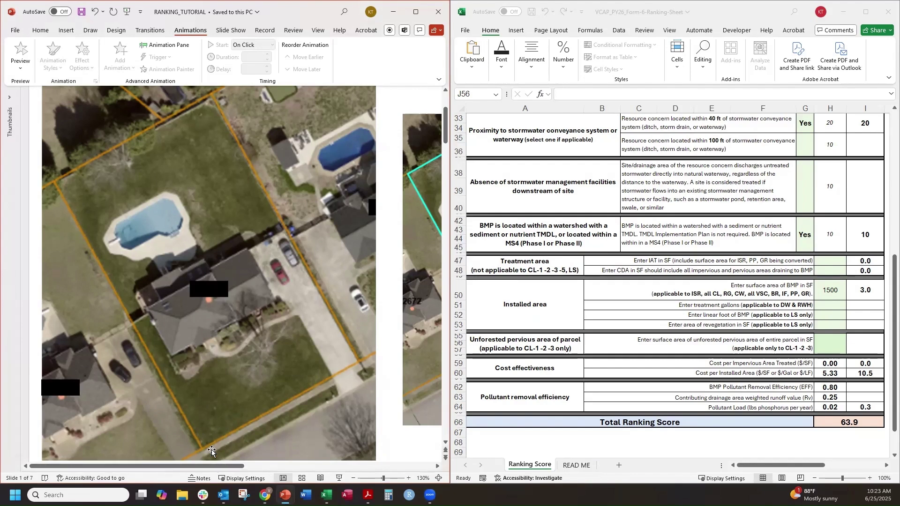
pyautogui.moveTo(200, 468); pyautogui.dragTo(390, 468)
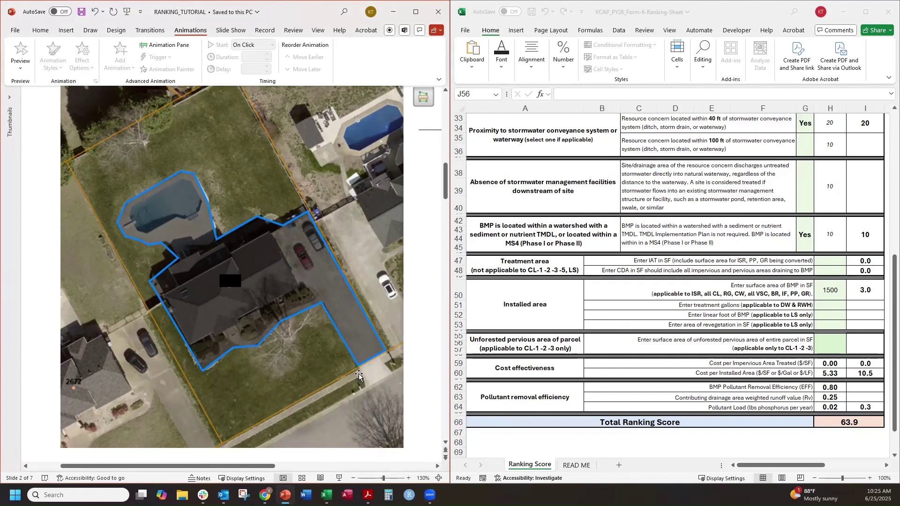
pyautogui.moveTo(206, 470); pyautogui.dragTo(278, 466)
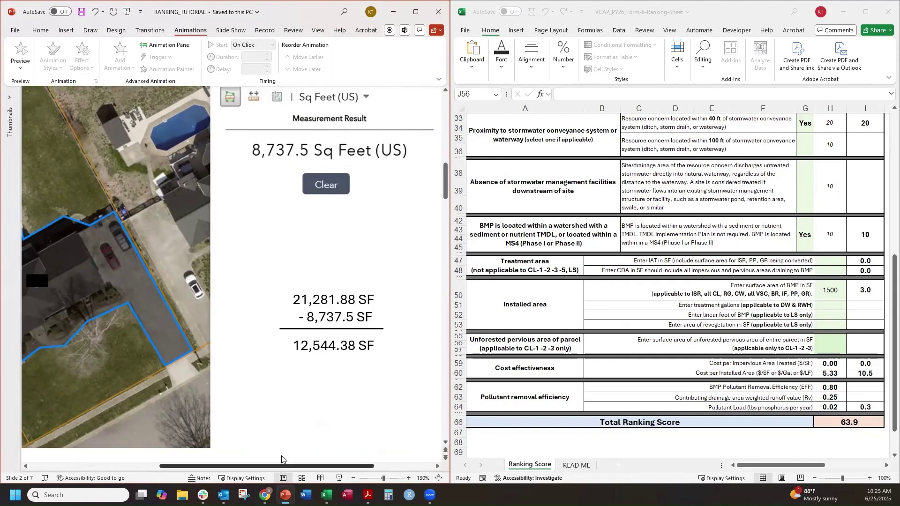
pyautogui.moveTo(294, 300); pyautogui.dragTo(376, 307)
pyautogui.click(399, 315)
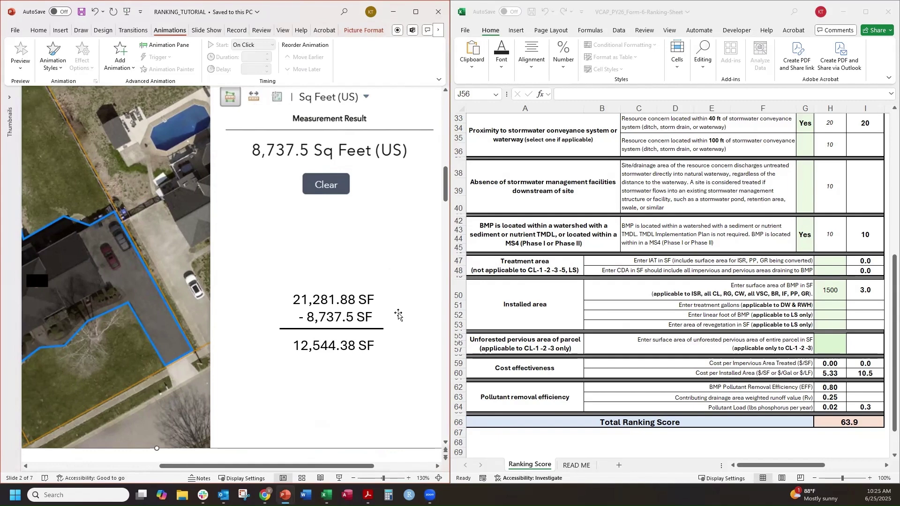
pyautogui.scroll(1, 421, 286)
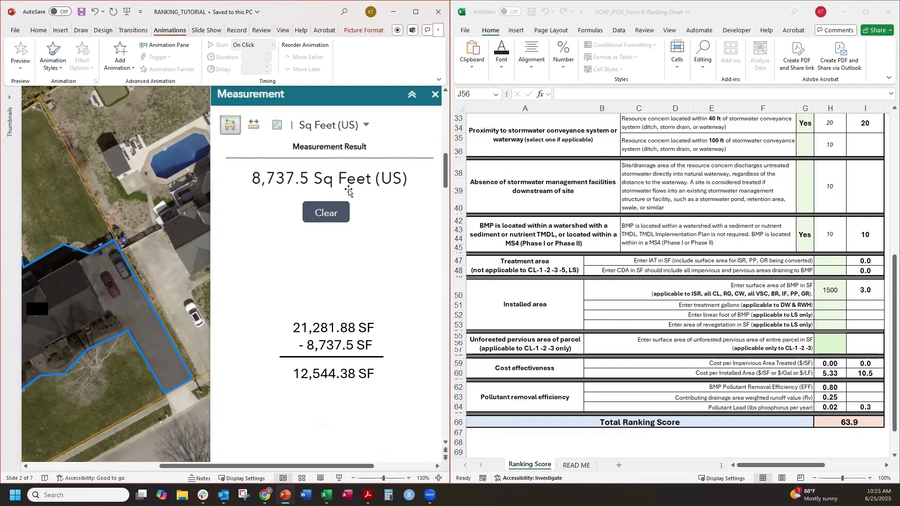
pyautogui.scroll(-1, 402, 272)
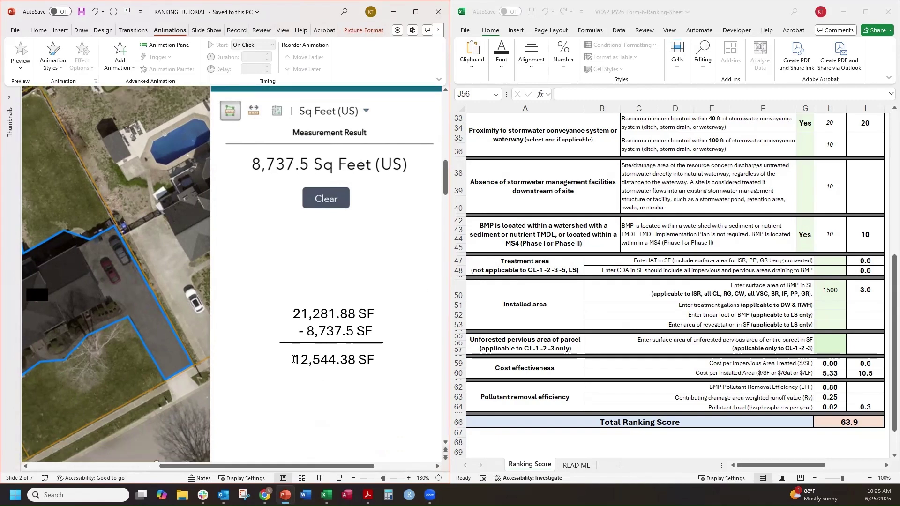
pyautogui.moveTo(296, 360); pyautogui.dragTo(381, 361)
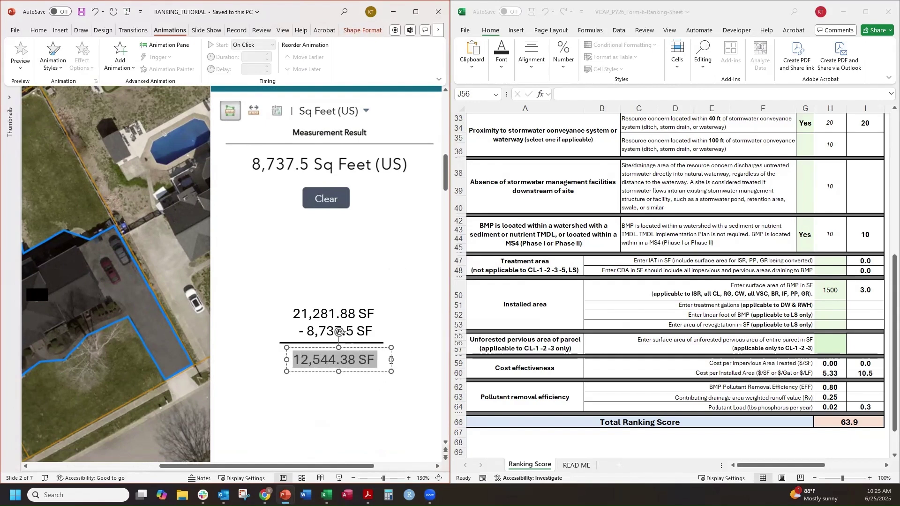
pyautogui.click(369, 384)
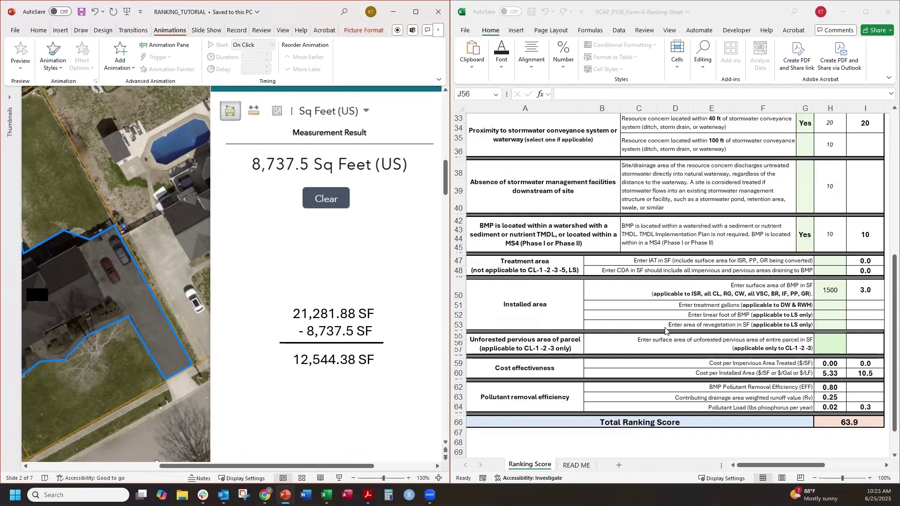
# Enter 12545 SF as the parcel's unforested pervious area, then check the points earned and the total ranking score
pyautogui.click(835, 287)
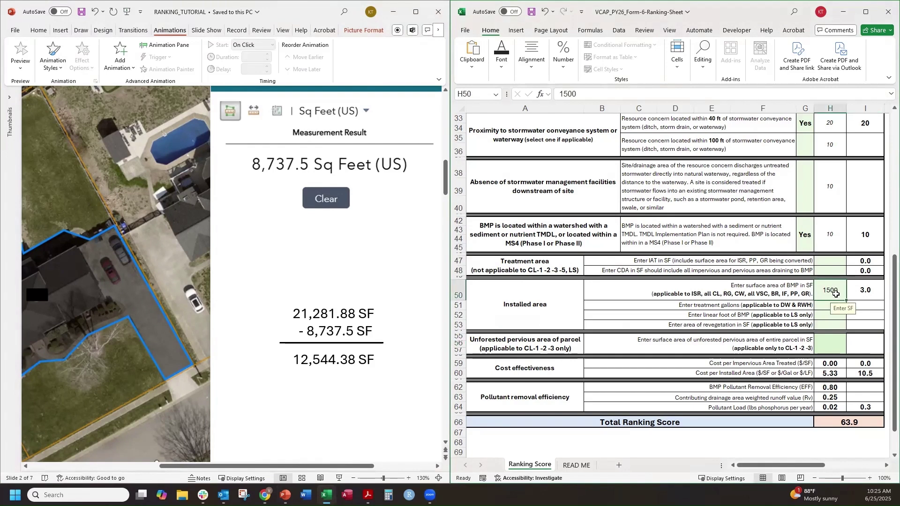
pyautogui.click(743, 292)
pyautogui.click(839, 289)
pyautogui.click(823, 349)
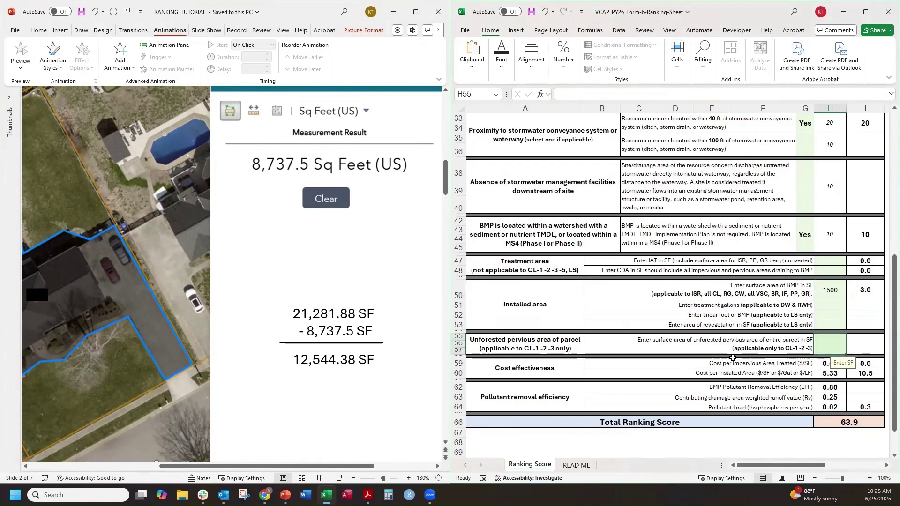
pyautogui.write('12')
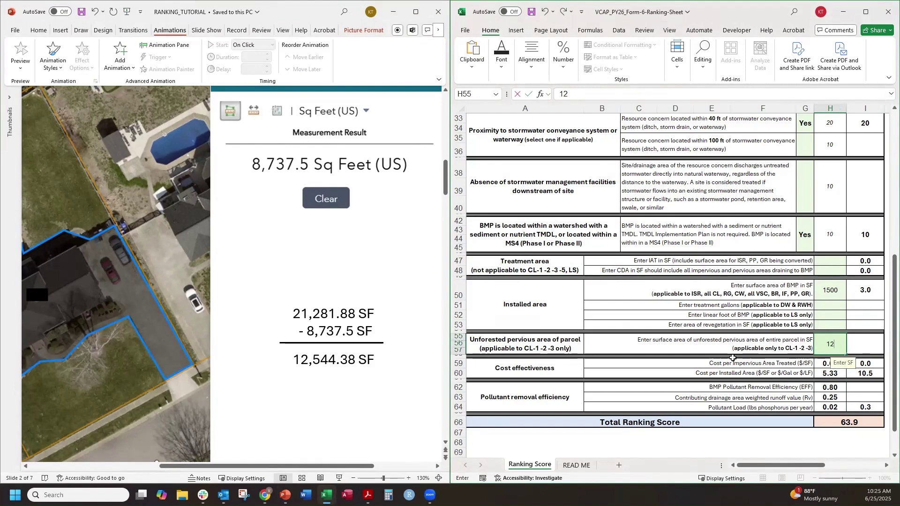
pyautogui.write('545')
pyautogui.press('Return')
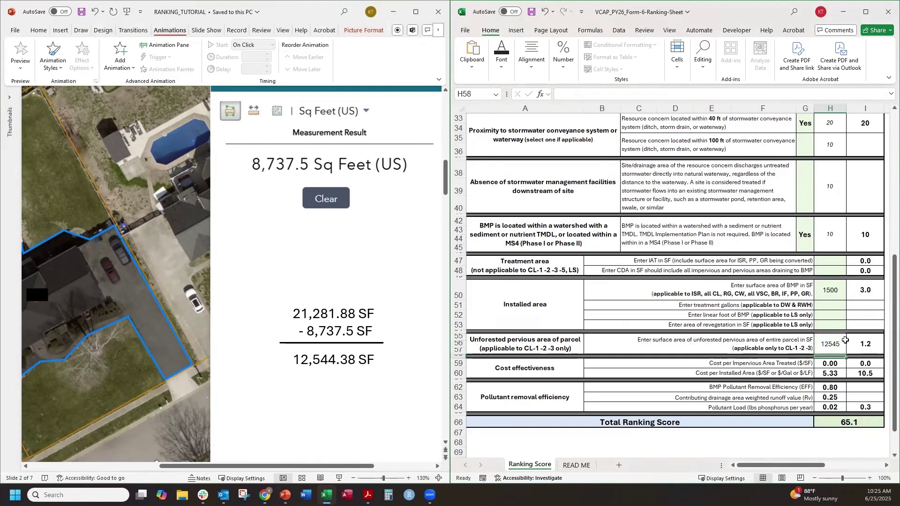
pyautogui.click(861, 344)
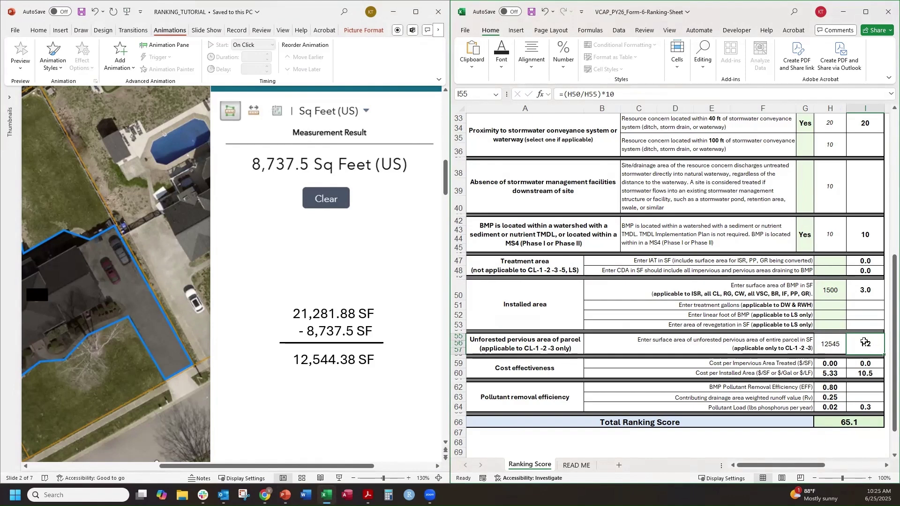
pyautogui.click(864, 422)
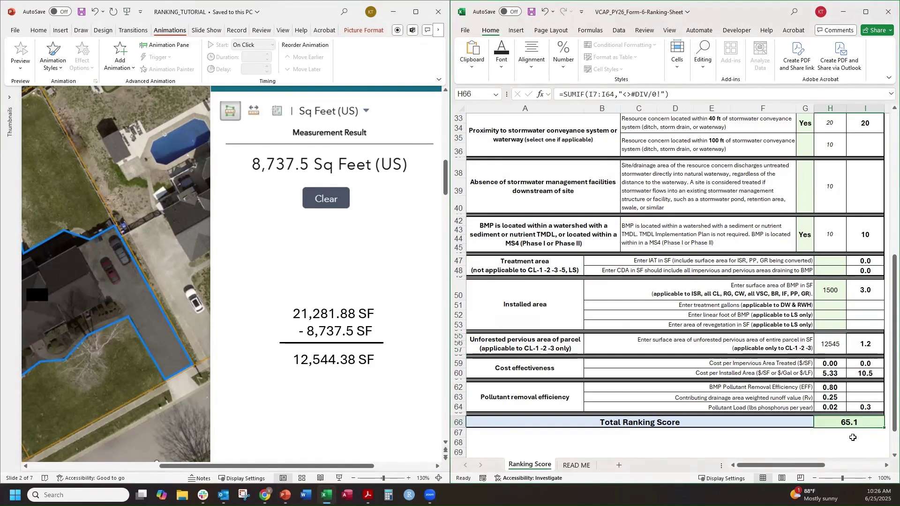
pyautogui.click(853, 436)
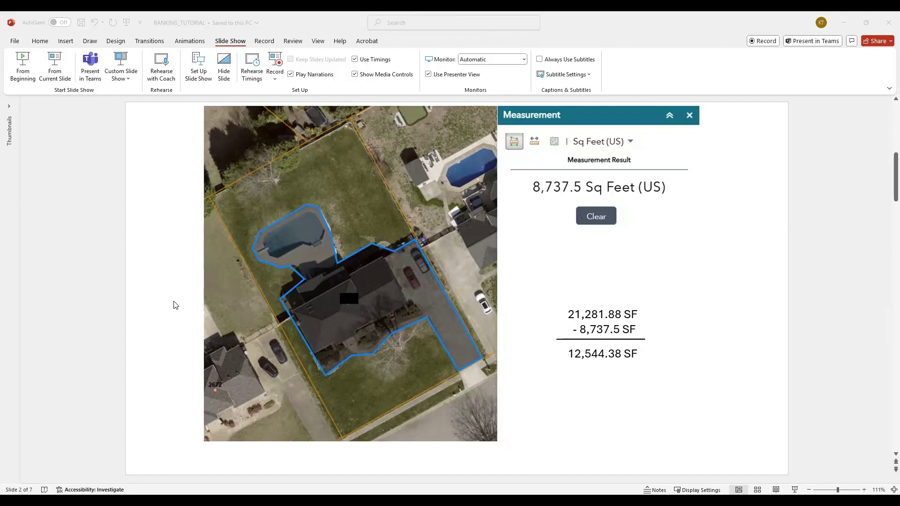
# Switch to the RANKING_TUTORIAL presentation and examine the wooded waterfront parcel's tax area and its water, impervious and forested area measurements
pyautogui.click(174, 302)
pyautogui.scroll(-1, 171, 301)
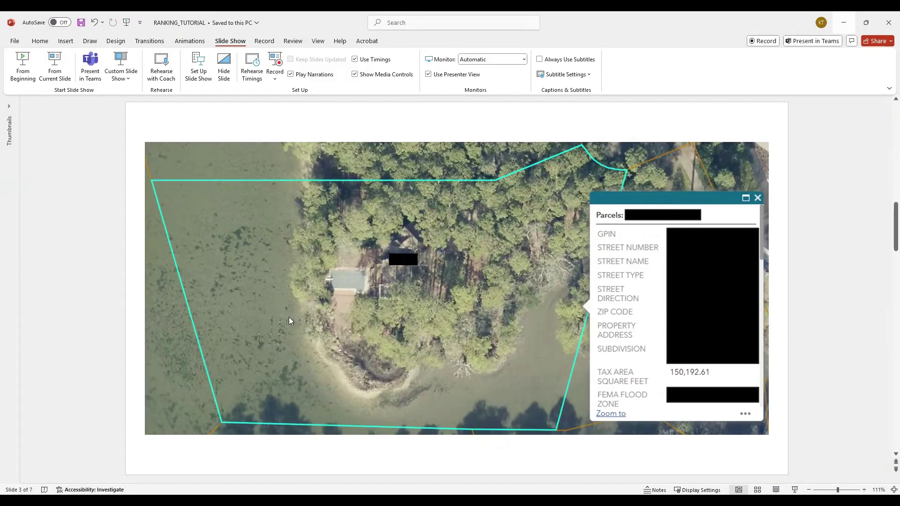
pyautogui.scroll(-1, 416, 282)
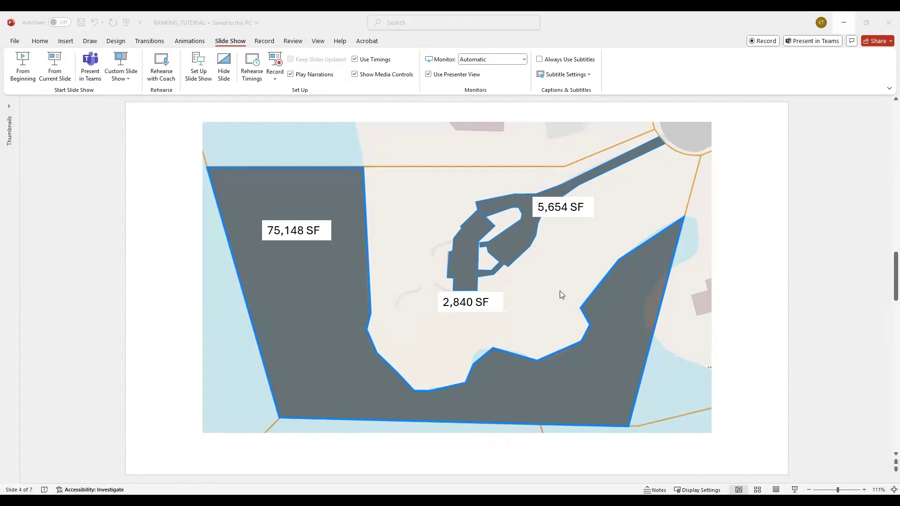
pyautogui.scroll(-1, 555, 295)
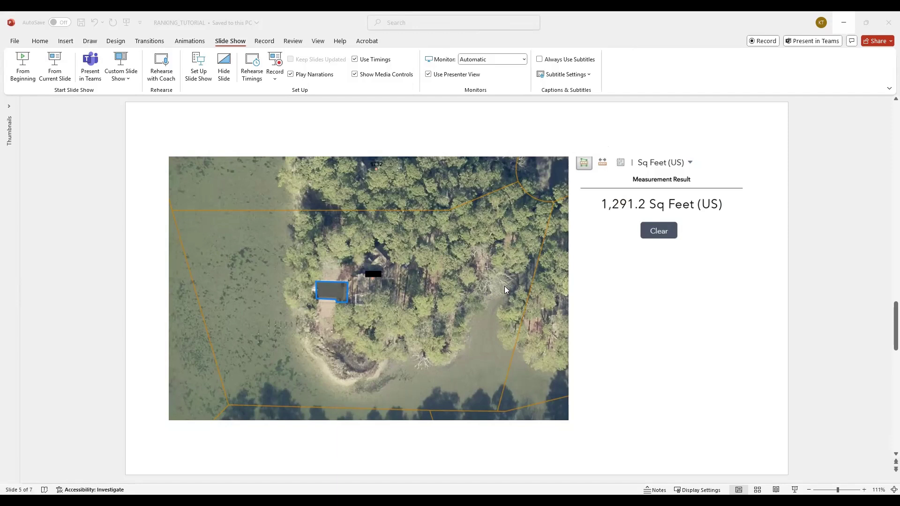
pyautogui.scroll(-3, 504, 288)
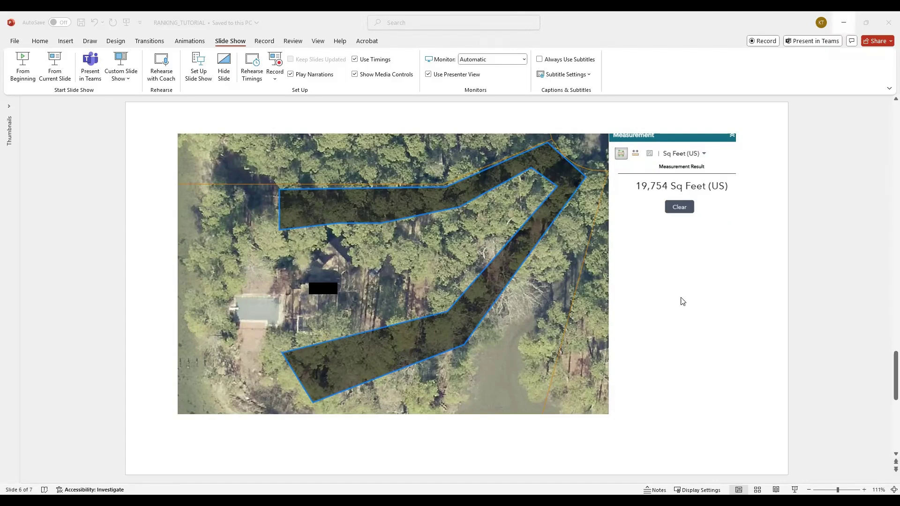
pyautogui.scroll(-1, 675, 315)
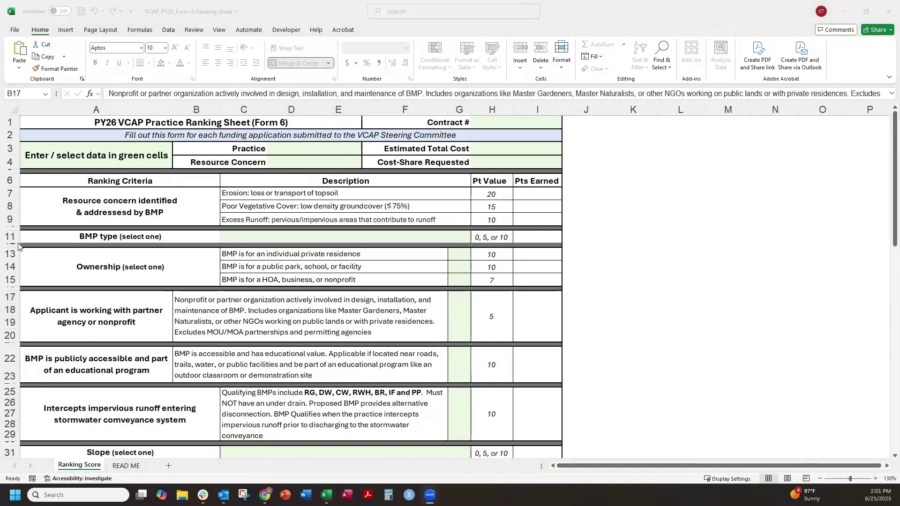
# Switch to the blank Form 6 ranking sheet in Excel and enter the contract number in the header
pyautogui.click(309, 154)
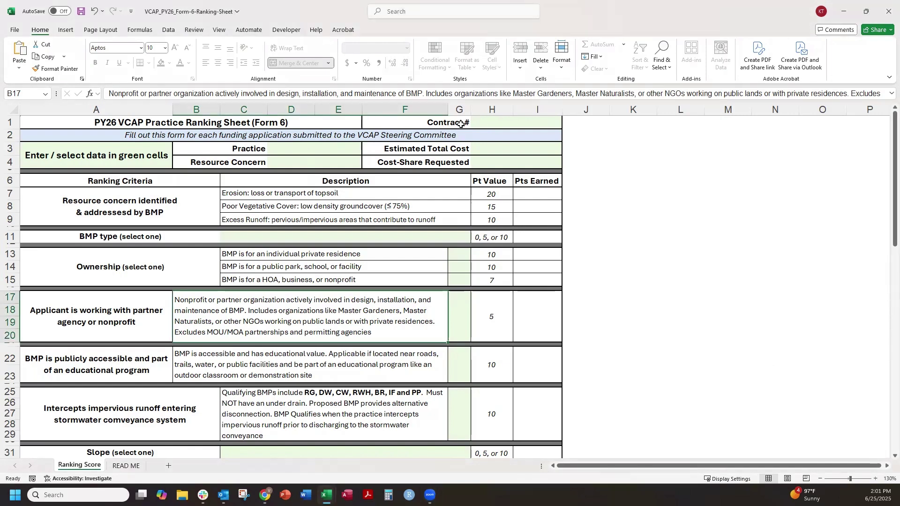
pyautogui.click(474, 121)
pyautogui.write('00-')
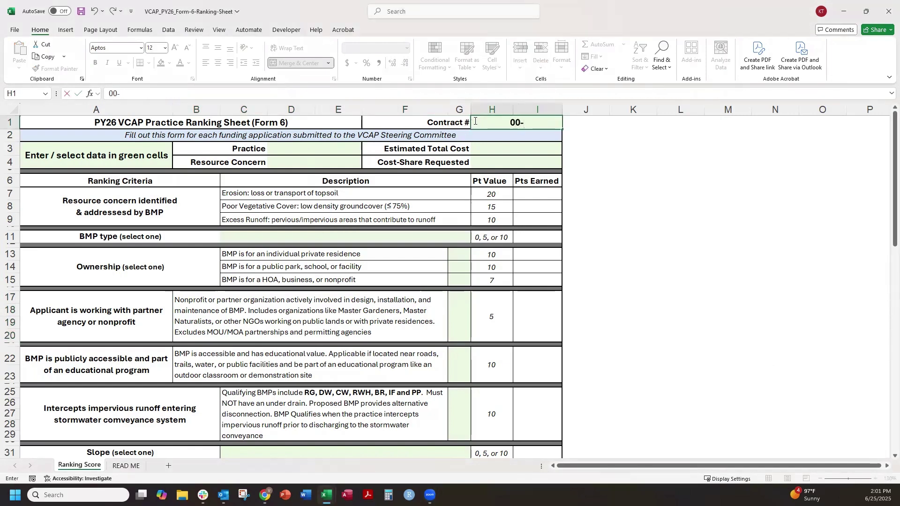
pyautogui.write('26-000')
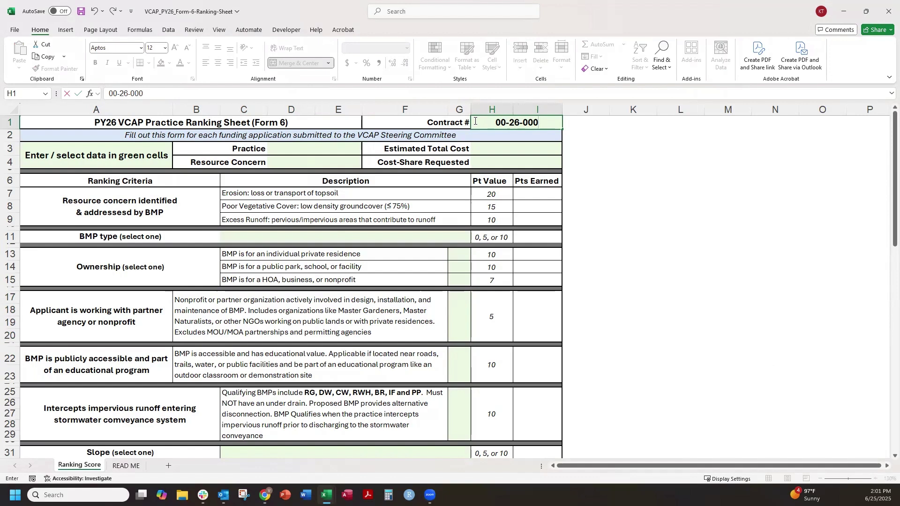
# Select RWH as the practice and Excess Runoff as the resource concern
pyautogui.click(347, 151)
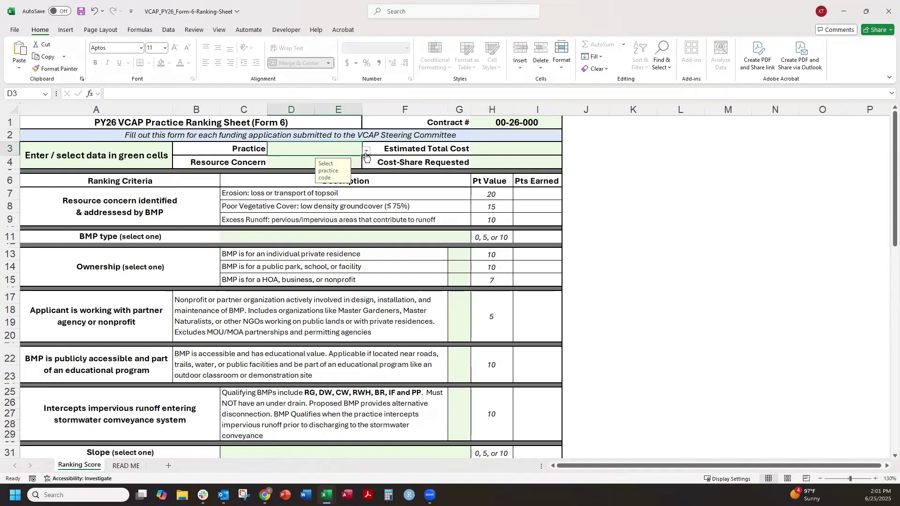
pyautogui.click(366, 151)
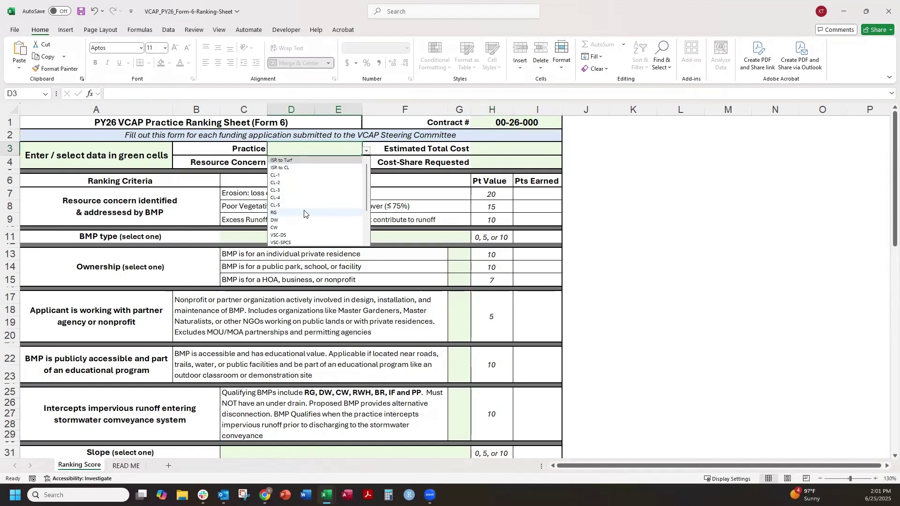
pyautogui.scroll(-3, 301, 220)
pyautogui.click(283, 205)
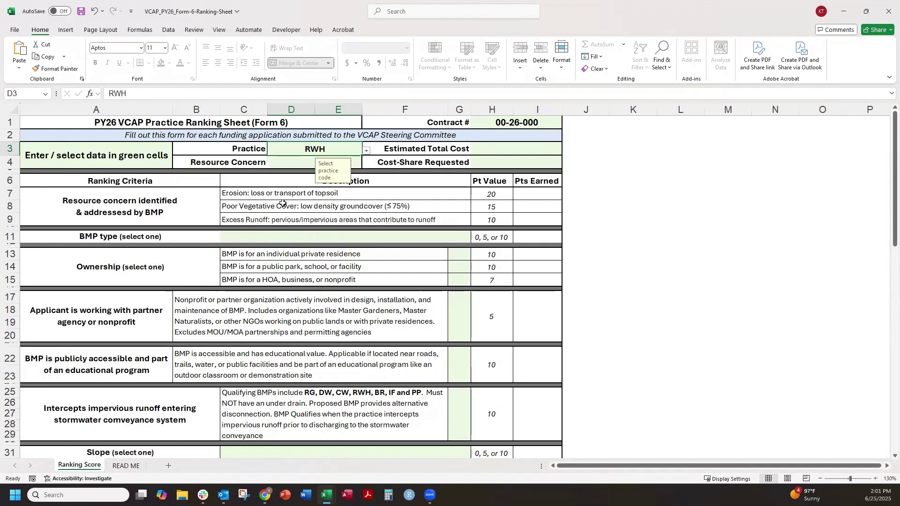
pyautogui.click(293, 164)
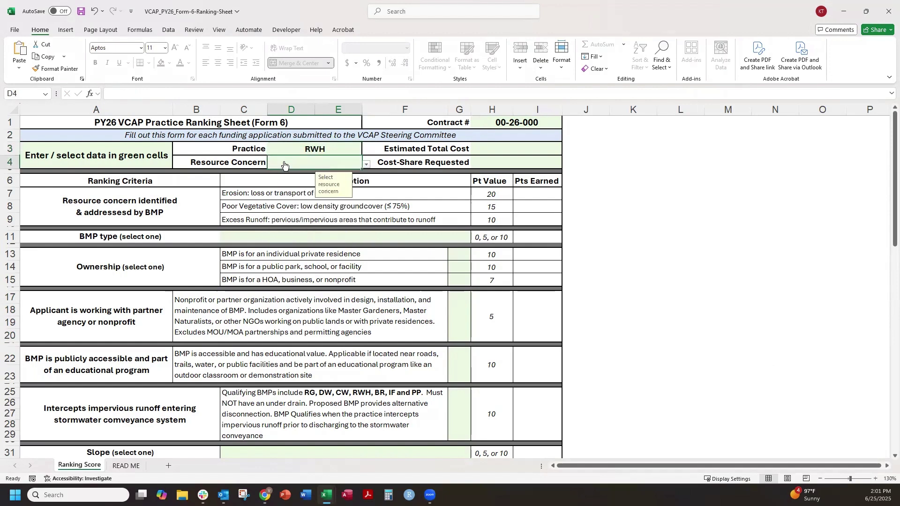
pyautogui.click(366, 164)
pyautogui.click(299, 190)
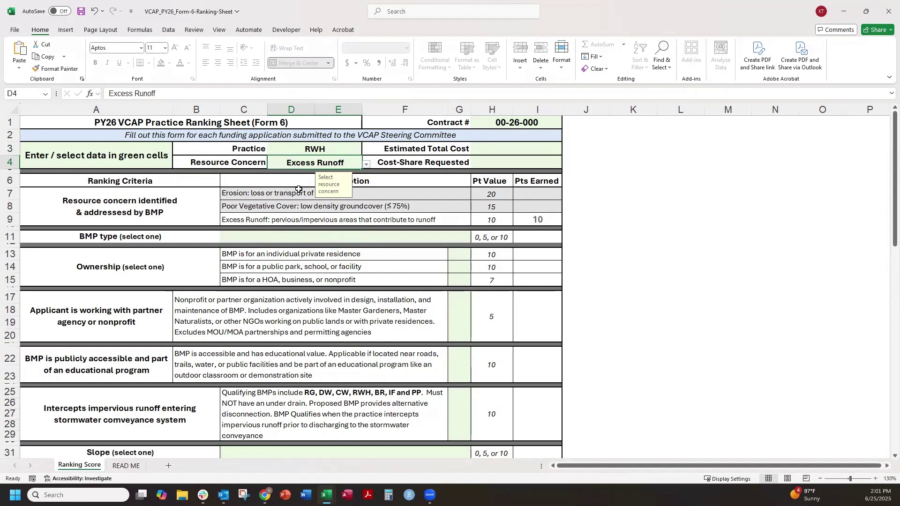
# Enter 3000 as the estimated total cost and 2844 as the cost-share requested
pyautogui.click(489, 152)
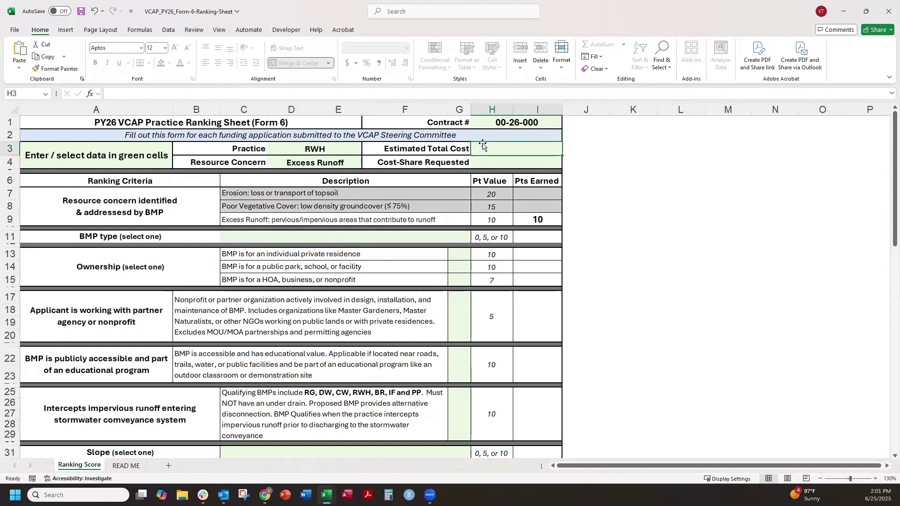
pyautogui.write('3000')
pyautogui.press('Return')
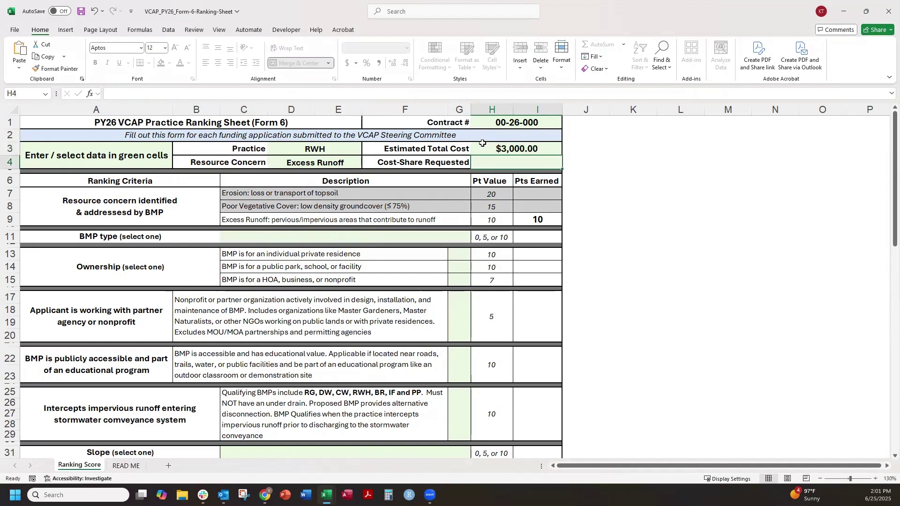
pyautogui.write('2844')
pyautogui.press('Return')
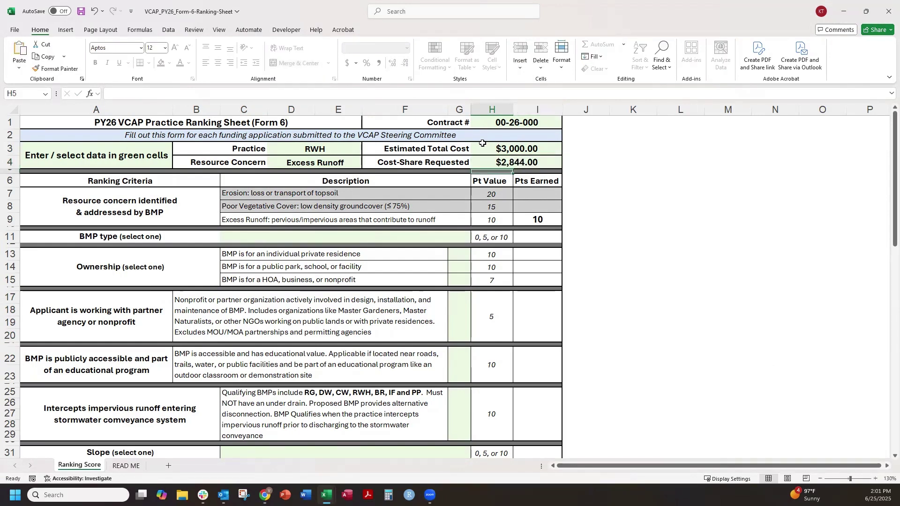
# Check the resource concern points and set the BMP type to "BMP is structural (e.g. RG, DW, CW, VSC, RWH, BR, IF, PP, GR)"
pyautogui.moveTo(173, 213); pyautogui.dragTo(535, 208)
pyautogui.click(377, 237)
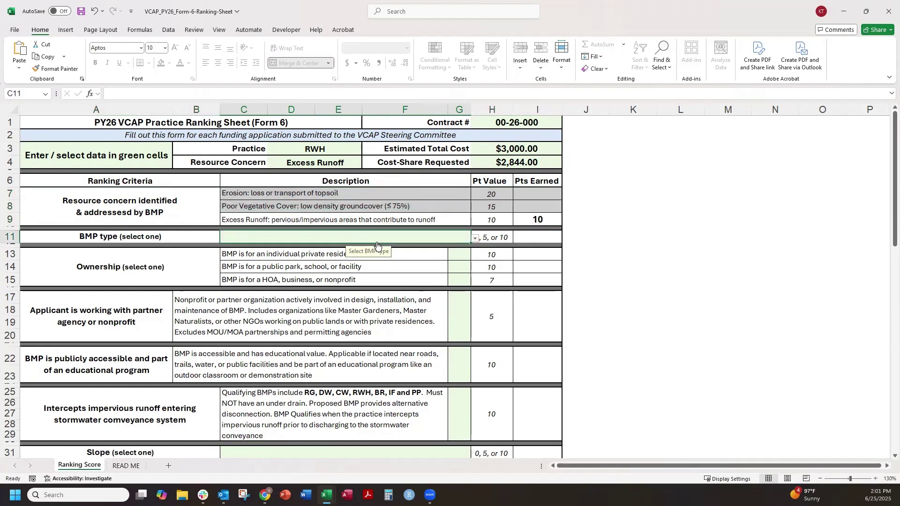
pyautogui.click(476, 239)
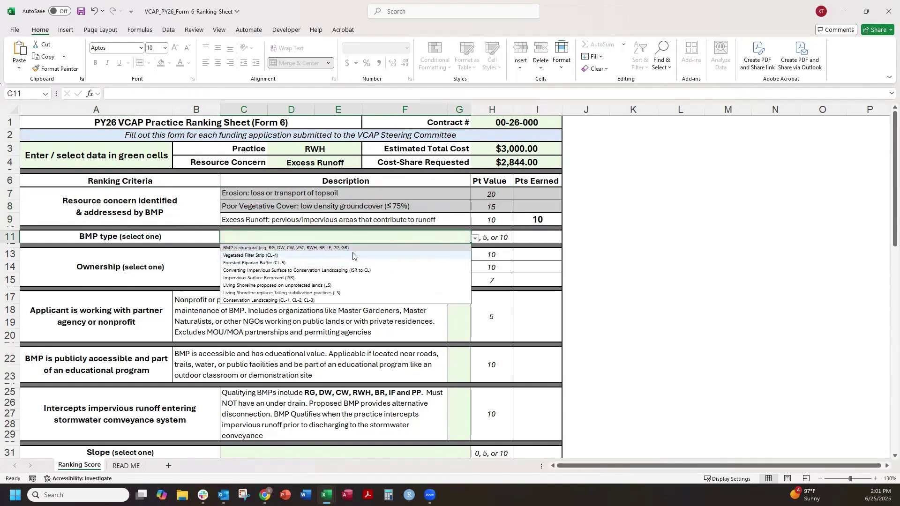
pyautogui.click(315, 248)
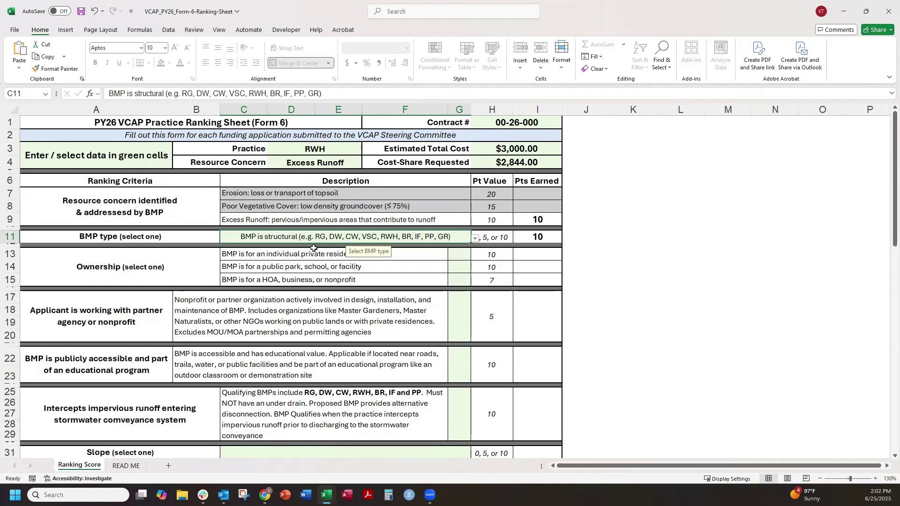
# Answer Yes for the BMP being for an individual private residence under ownership
pyautogui.click(305, 254)
pyautogui.click(461, 254)
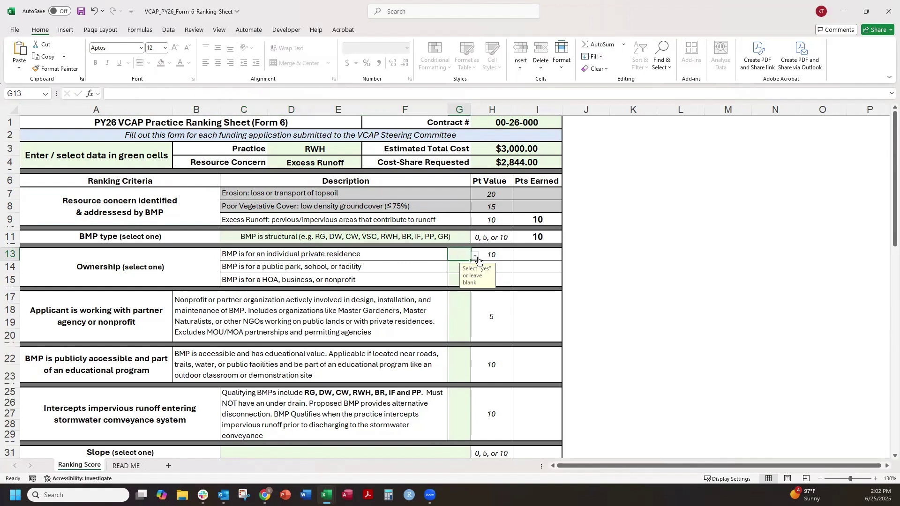
pyautogui.press('Down')
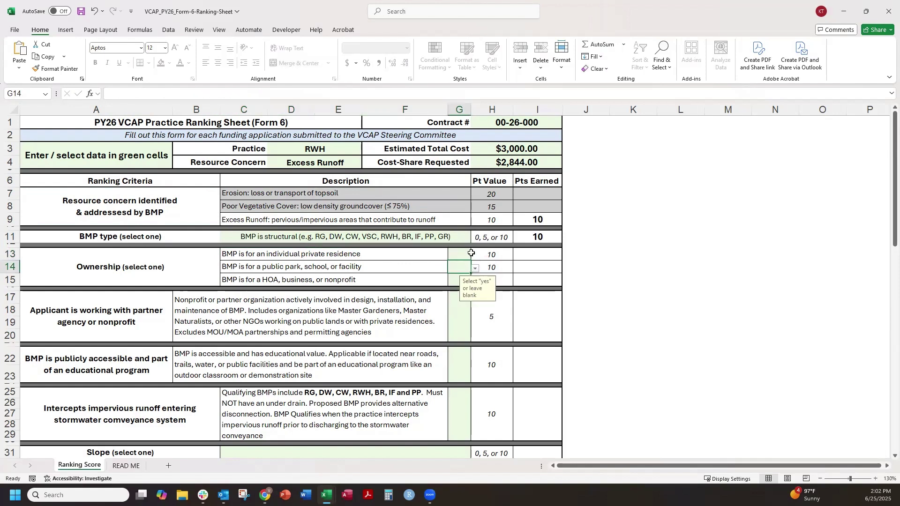
pyautogui.click(468, 255)
pyautogui.click(475, 255)
pyautogui.click(454, 263)
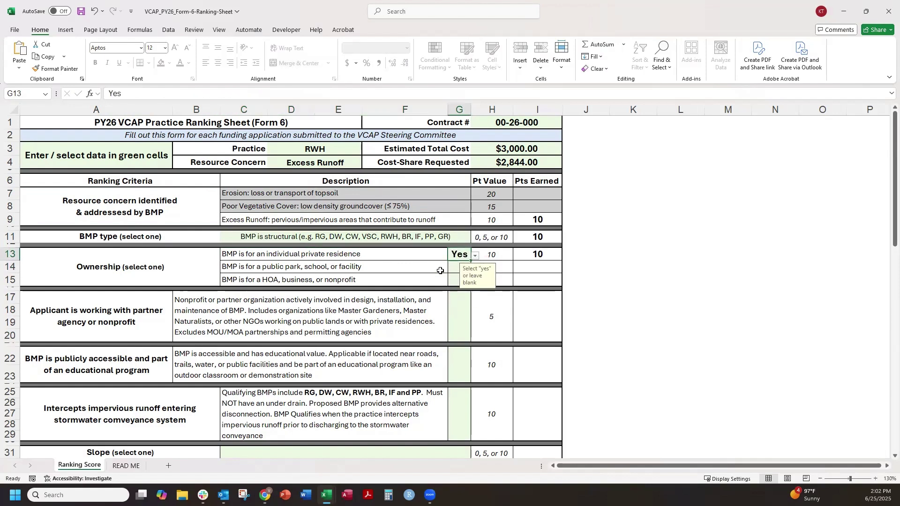
# Review the partner agency, public accessibility, impervious runoff interception and slope criteria, leaving their answers blank
pyautogui.click(418, 304)
pyautogui.scroll(-3, 415, 309)
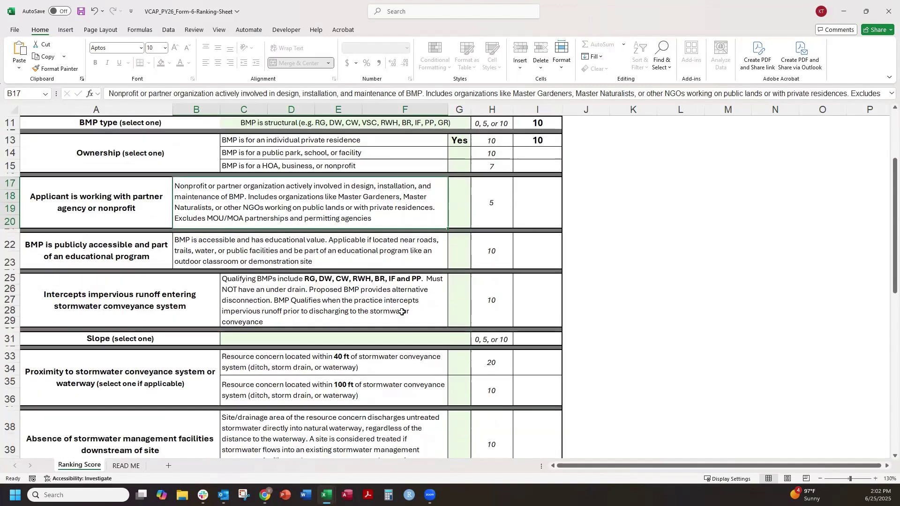
pyautogui.click(409, 252)
pyautogui.scroll(-2, 398, 267)
pyautogui.scroll(-1, 393, 278)
pyautogui.click(406, 224)
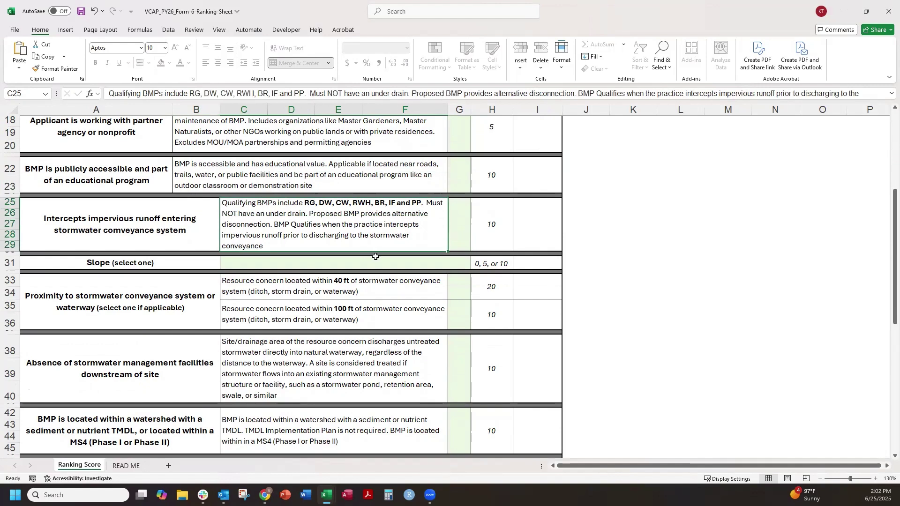
pyautogui.scroll(-1, 375, 256)
pyautogui.click(388, 224)
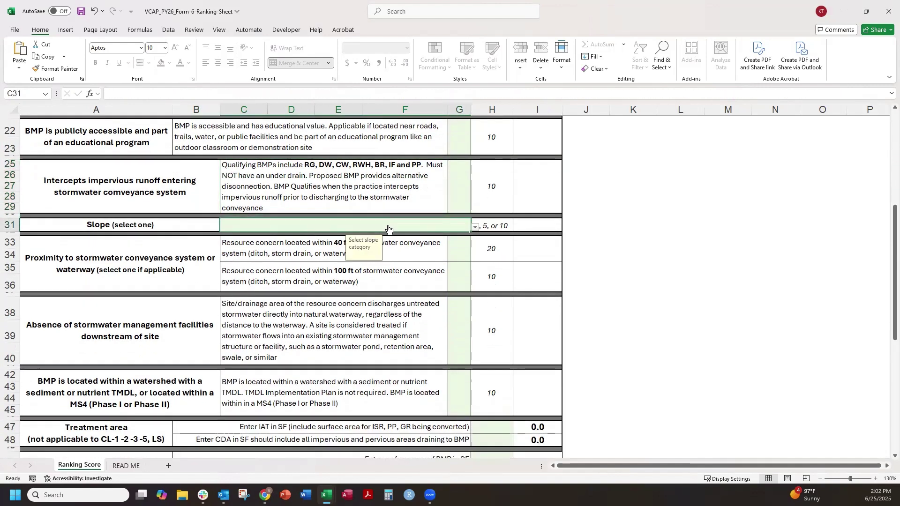
# Answer Yes for the resource concern being located within 40 ft of a stormwater conveyance system
pyautogui.click(408, 252)
pyautogui.scroll(-1, 368, 260)
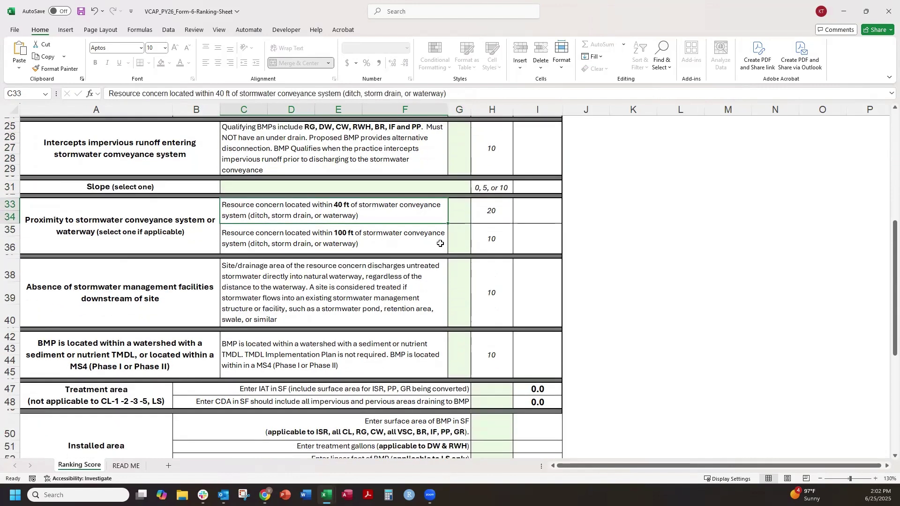
pyautogui.click(464, 208)
pyautogui.click(475, 206)
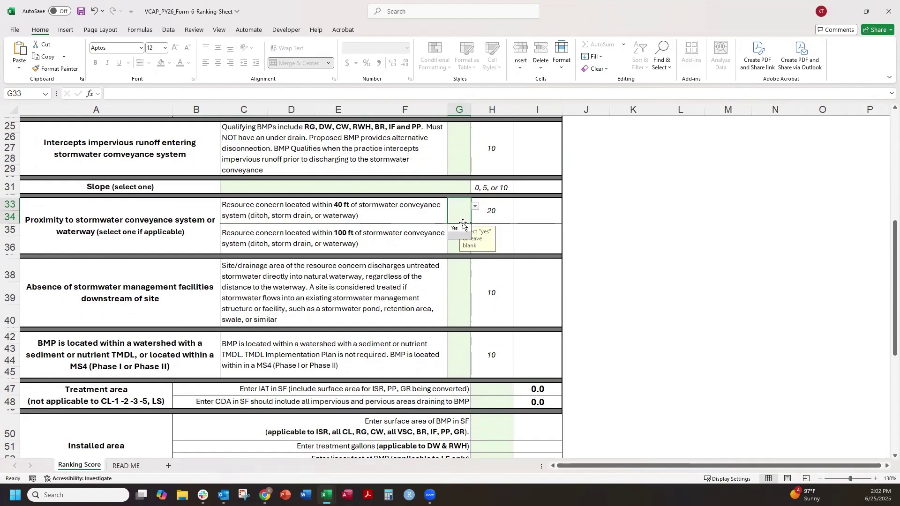
pyautogui.click(462, 233)
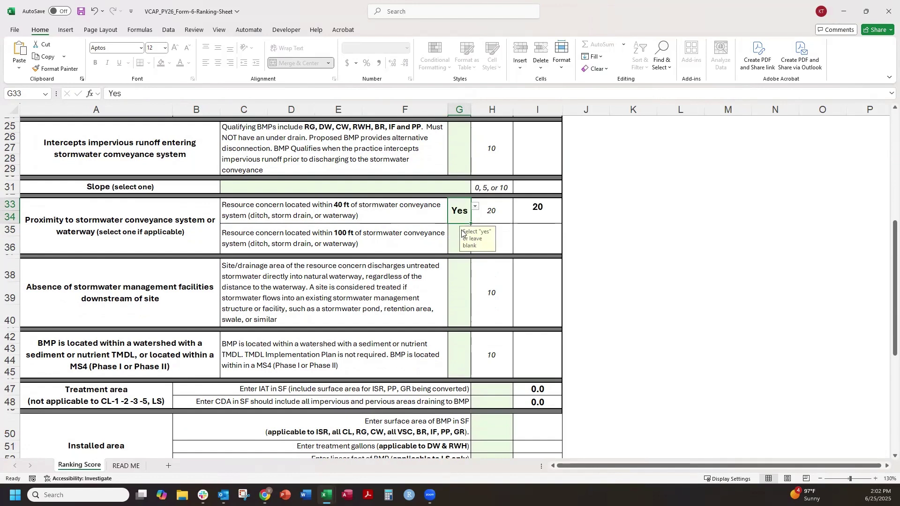
# Answer Yes for the absence of stormwater management facilities downstream of the site, leaving the 100 ft proximity criterion blank
pyautogui.click(416, 241)
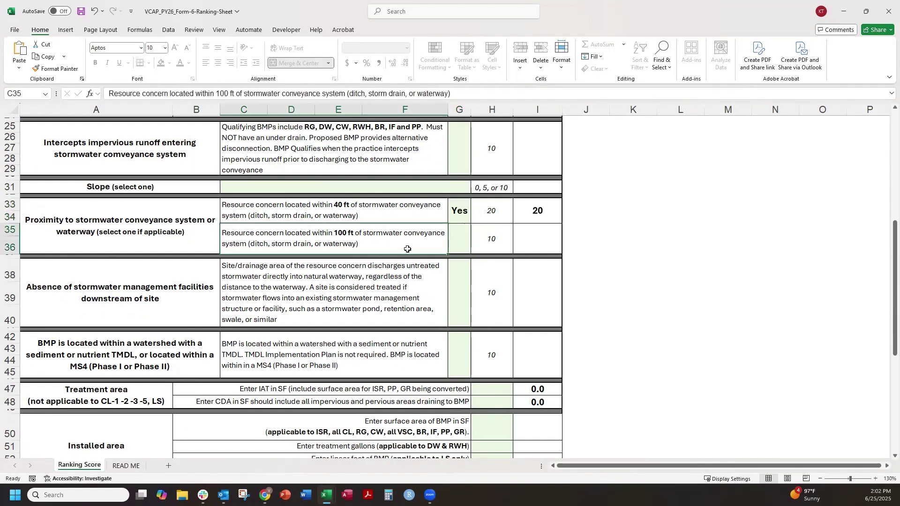
pyautogui.scroll(-1, 396, 276)
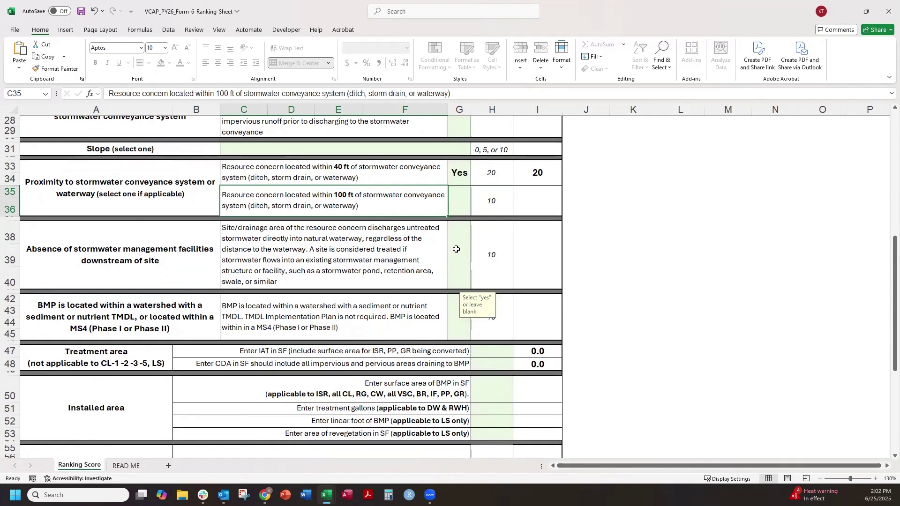
pyautogui.click(456, 248)
pyautogui.click(475, 240)
pyautogui.click(458, 296)
pyautogui.click(396, 264)
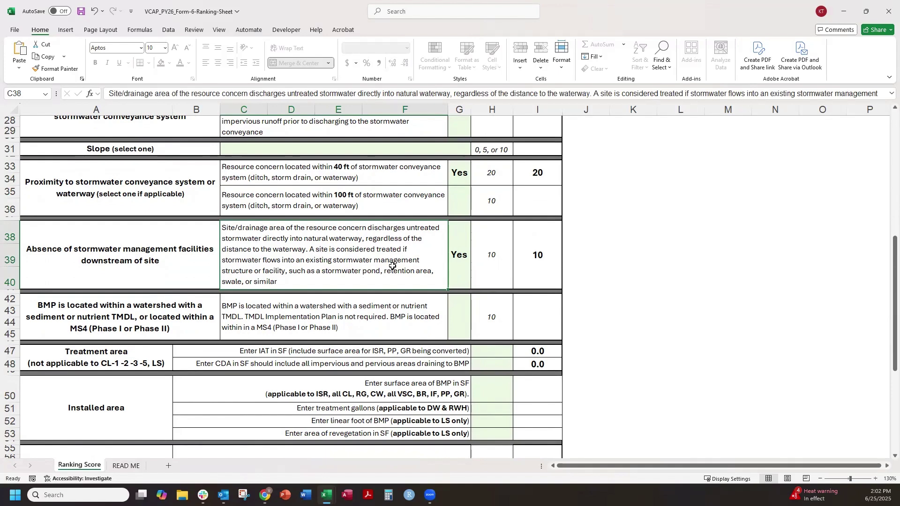
# Review the criterion on the BMP's location within a sediment or nutrient TMDL watershed or MS4, leaving its answer blank
pyautogui.scroll(-2, 394, 271)
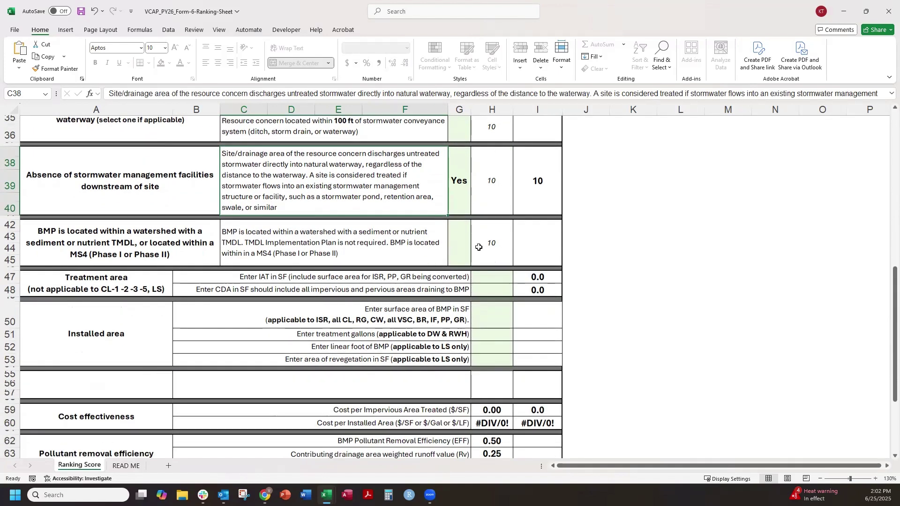
pyautogui.click(474, 246)
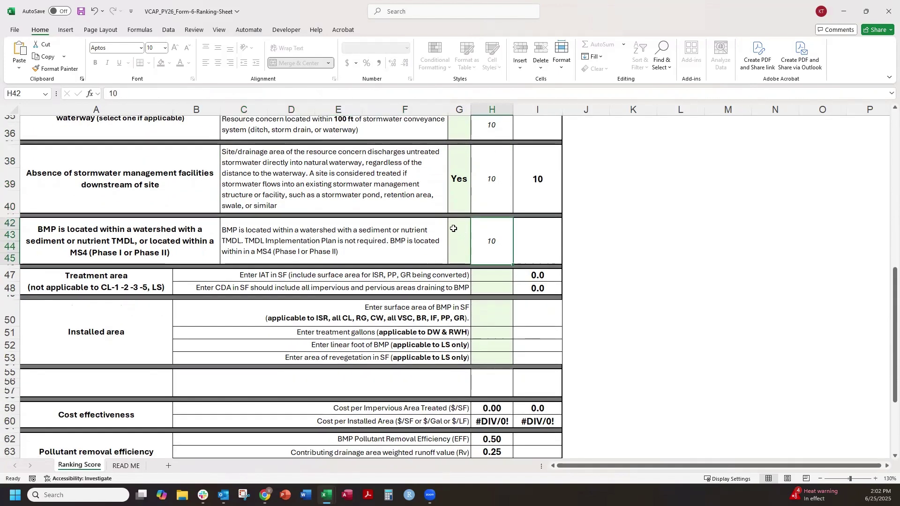
pyautogui.click(452, 242)
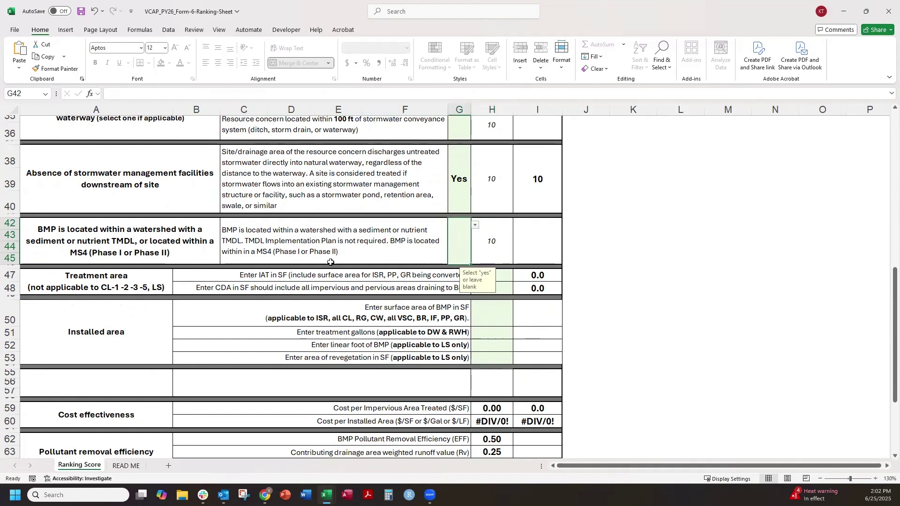
# Enter an IAT of 1200 SF in the Treatment area section
pyautogui.scroll(-1, 321, 249)
pyautogui.scroll(-1, 321, 249)
pyautogui.click(349, 238)
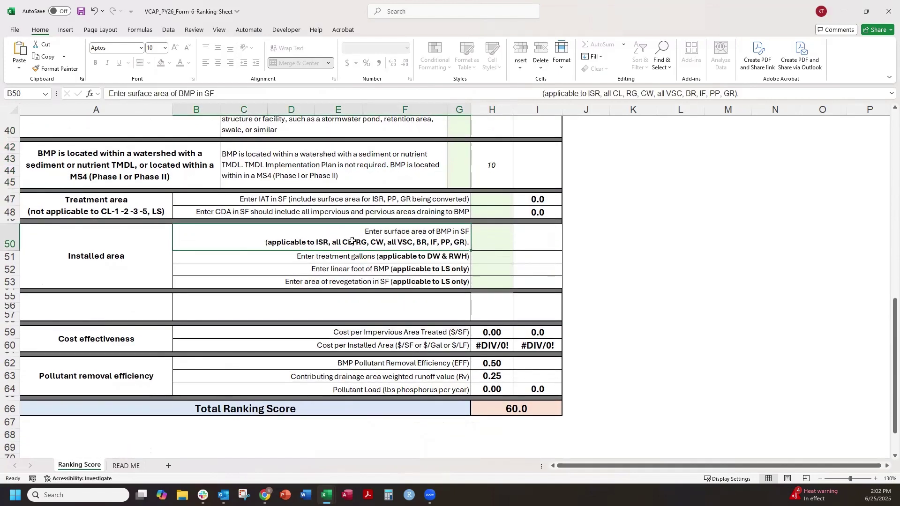
pyautogui.click(365, 203)
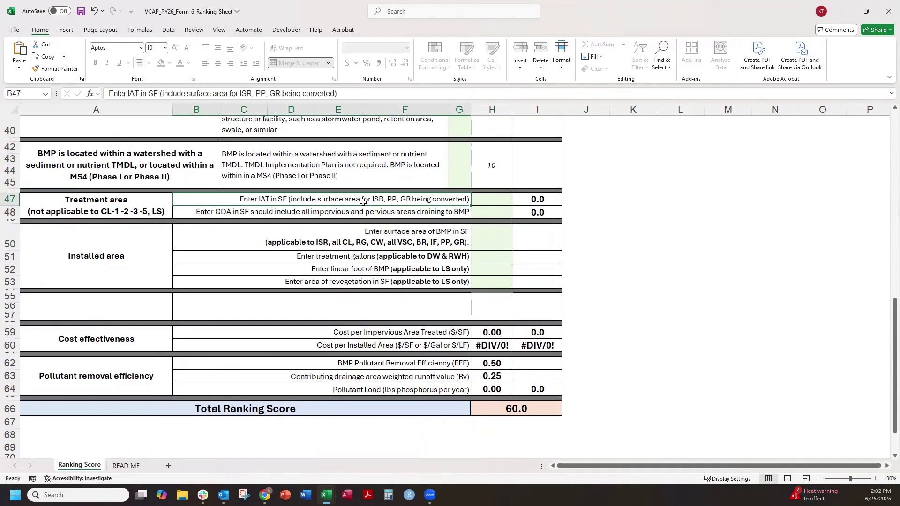
pyautogui.click(133, 200)
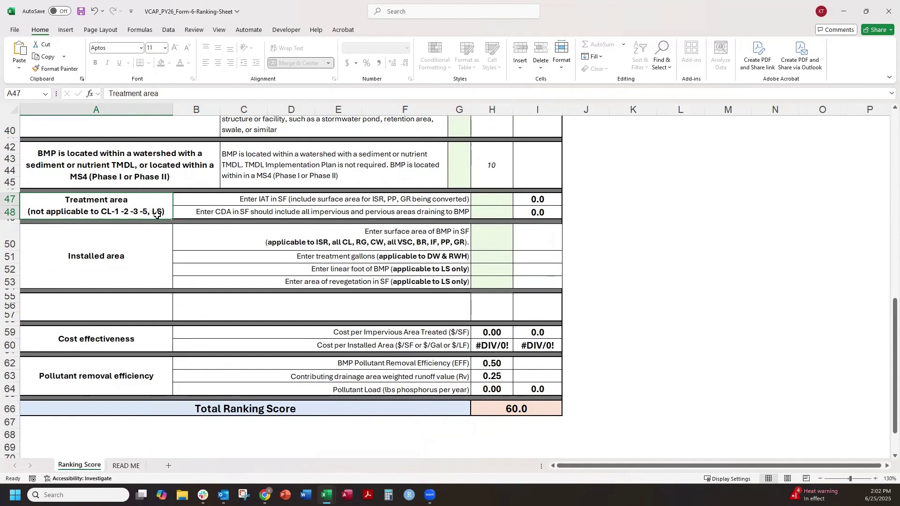
pyautogui.click(372, 209)
pyautogui.click(452, 200)
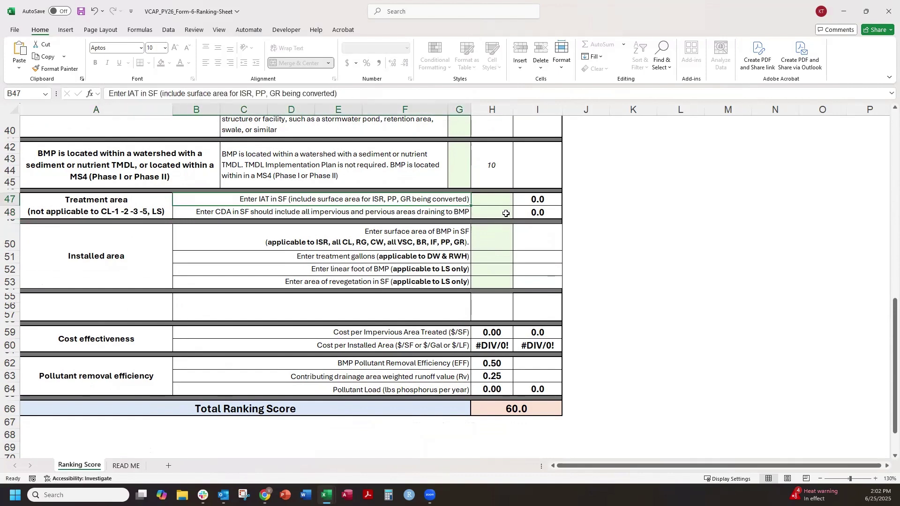
pyautogui.click(501, 199)
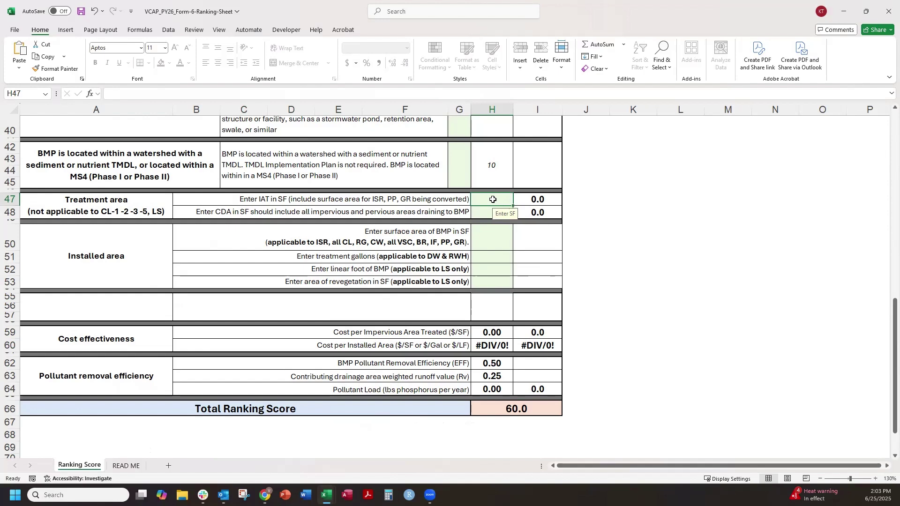
pyautogui.write('1200')
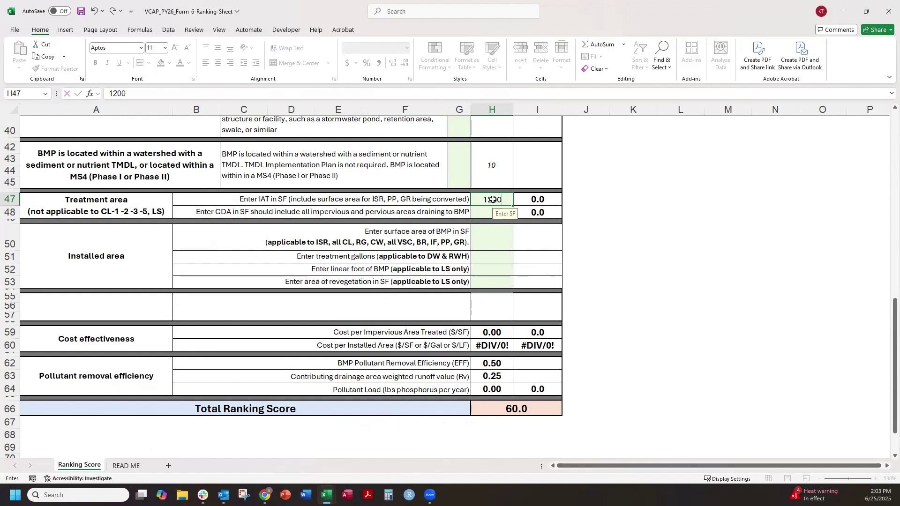
pyautogui.press('Return')
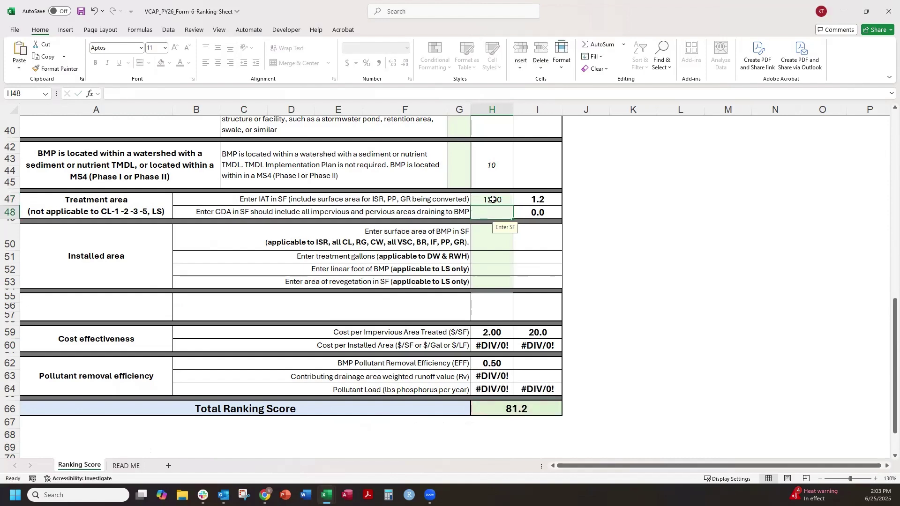
# Enter a CDA of 1200 SF covering all impervious and pervious areas draining to the BMP
pyautogui.click(273, 199)
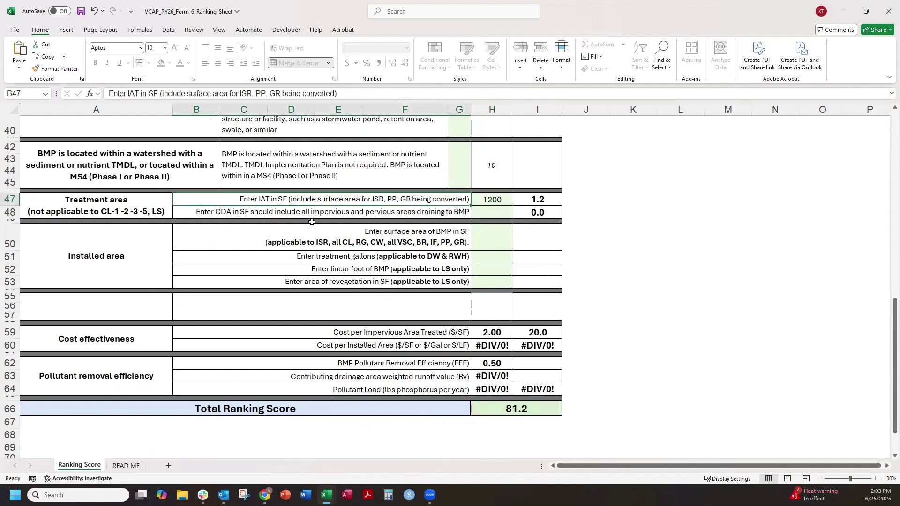
pyautogui.click(501, 214)
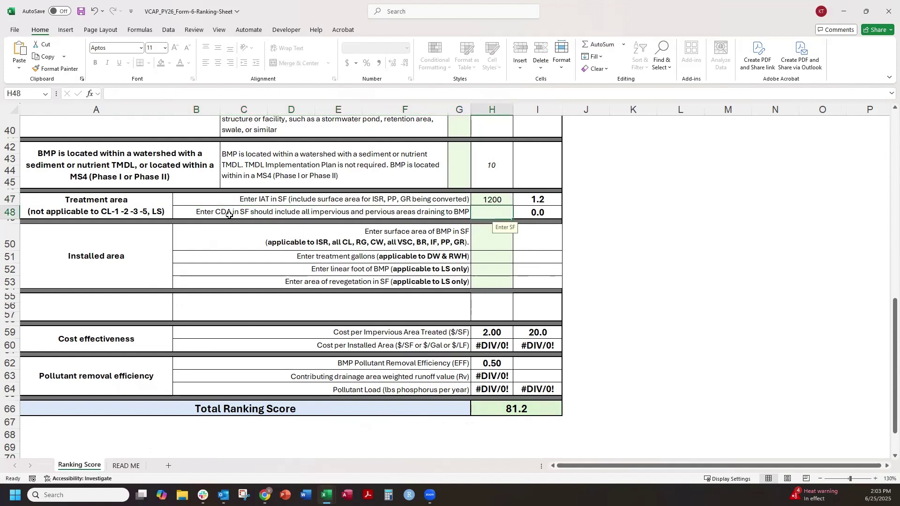
pyautogui.click(341, 211)
pyautogui.click(492, 214)
pyautogui.write('1200')
pyautogui.press('Return')
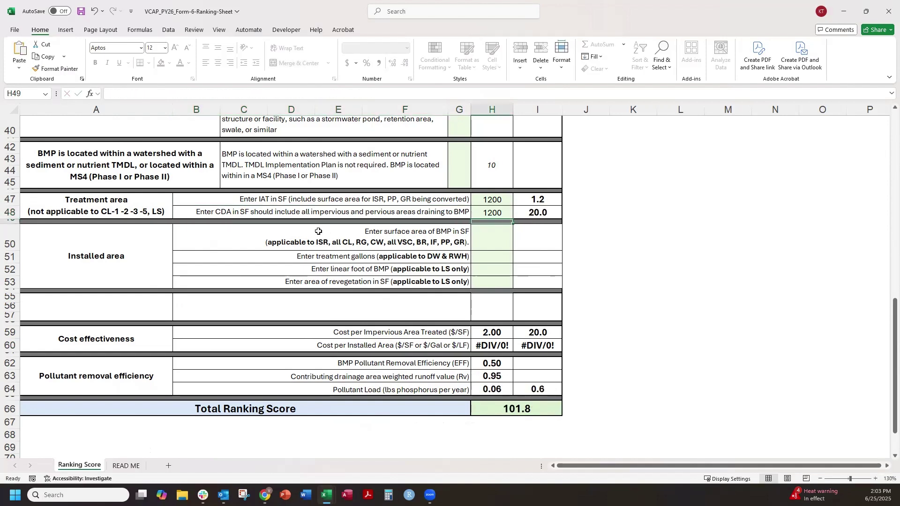
# Enter 711 treatment gallons for the RWH practice in the Installed area section, leaving the BMP surface area blank
pyautogui.click(494, 235)
pyautogui.click(147, 256)
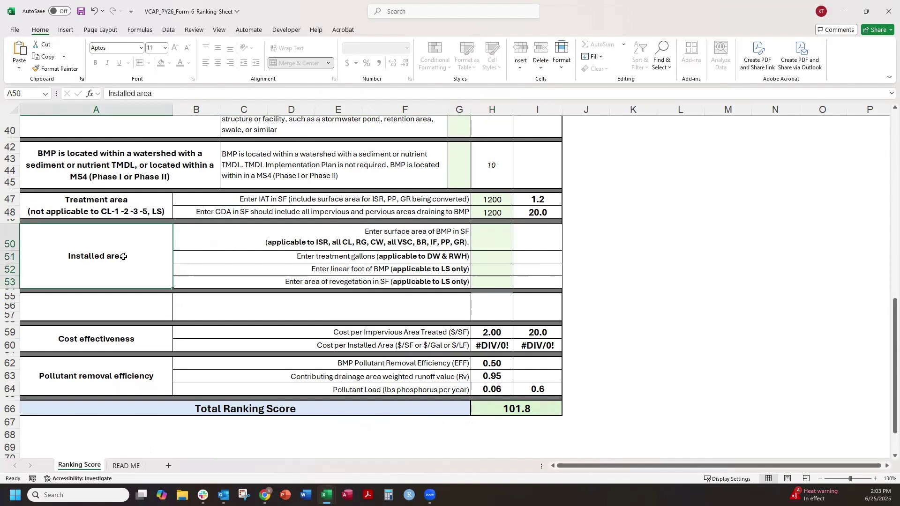
pyautogui.click(359, 237)
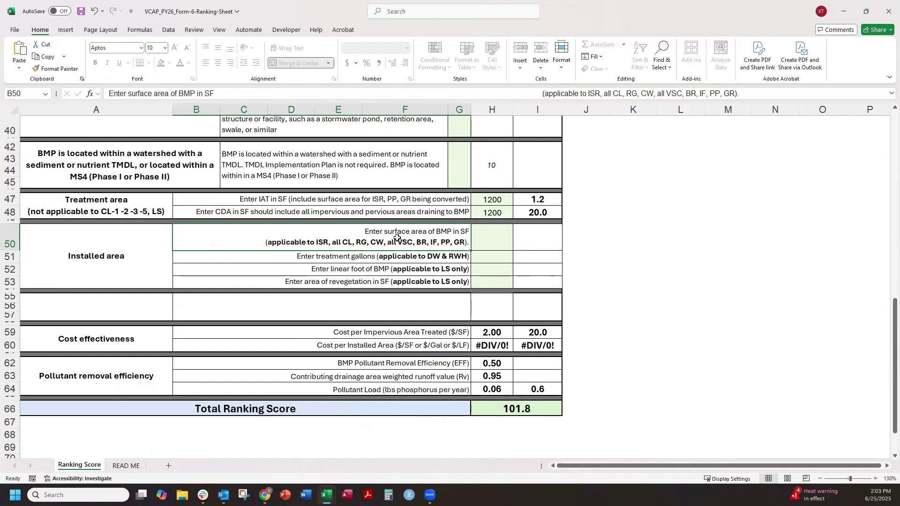
pyautogui.click(350, 256)
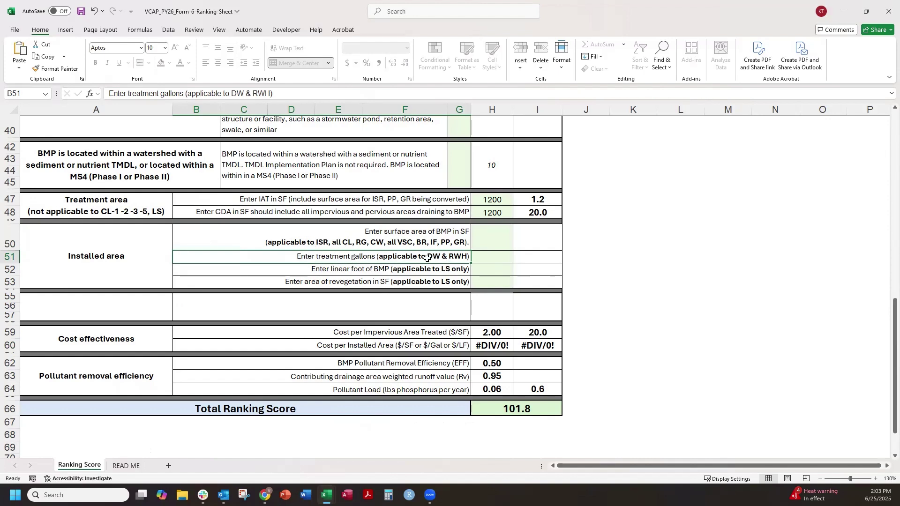
pyautogui.click(489, 254)
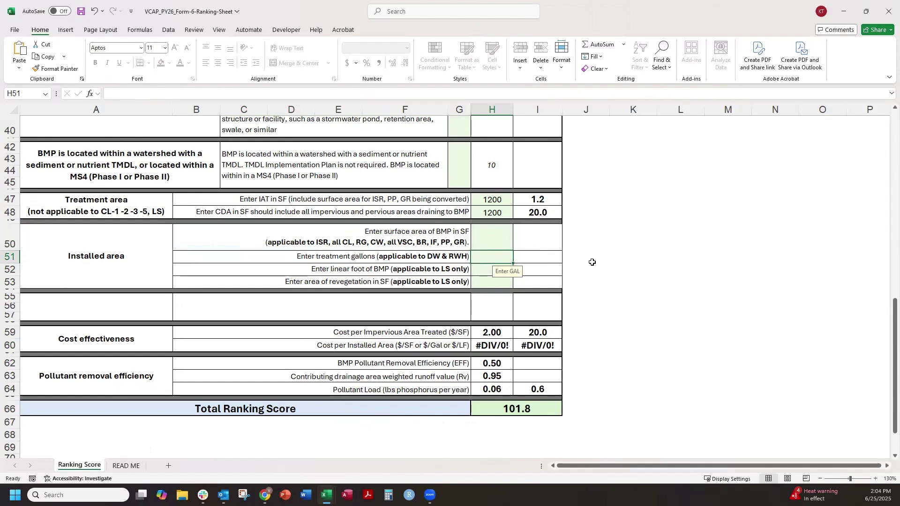
pyautogui.click(502, 197)
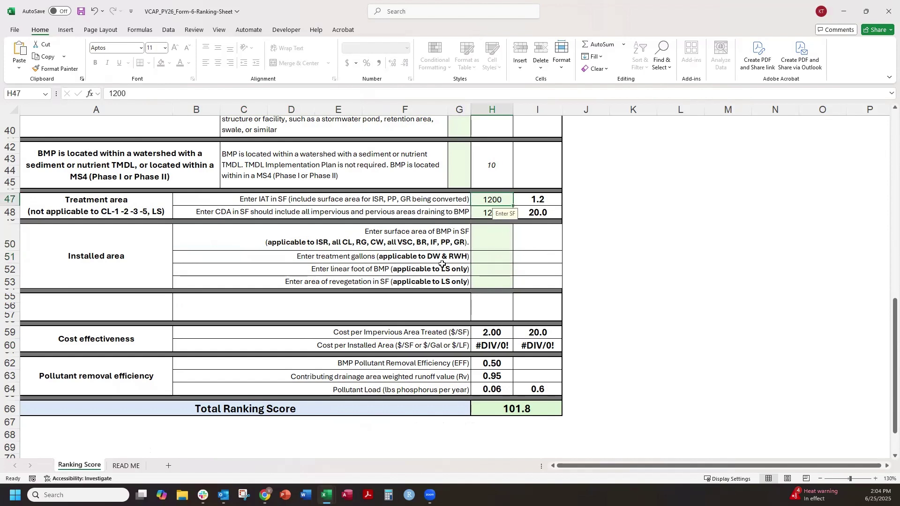
pyautogui.click(489, 258)
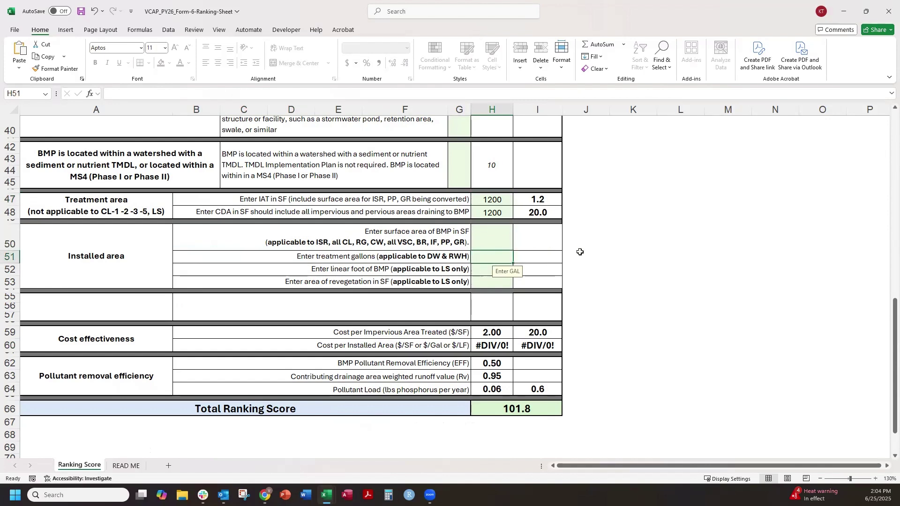
pyautogui.write('711')
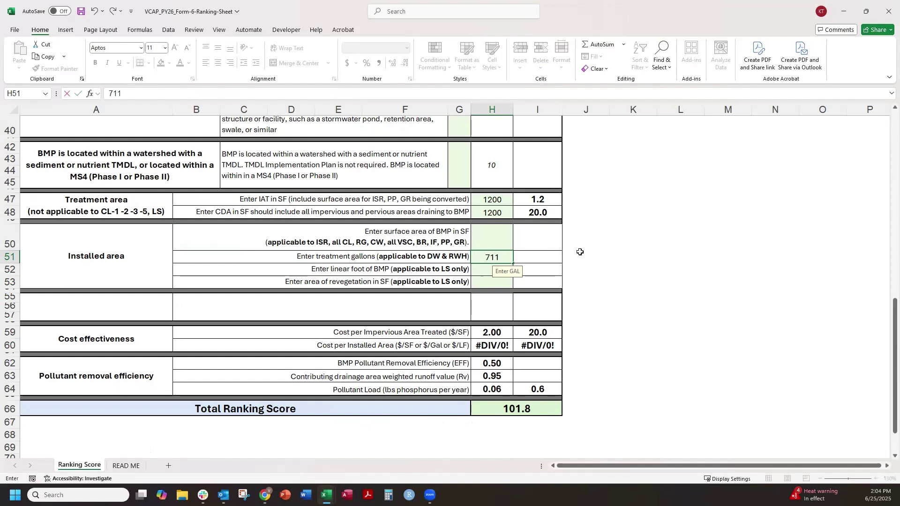
pyautogui.press('Return')
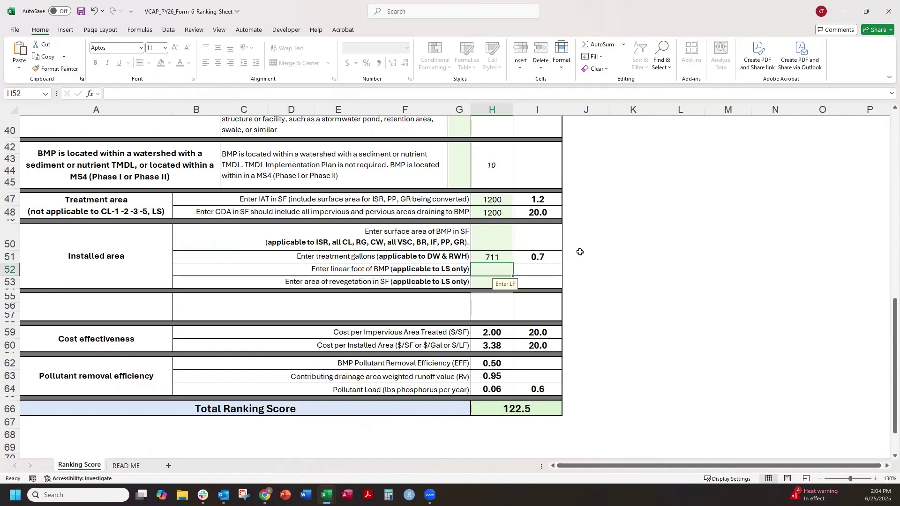
# Check the treatment gallons entry, the unused section between Installed area and Cost effectiveness, and the Total Ranking Score
pyautogui.click(494, 256)
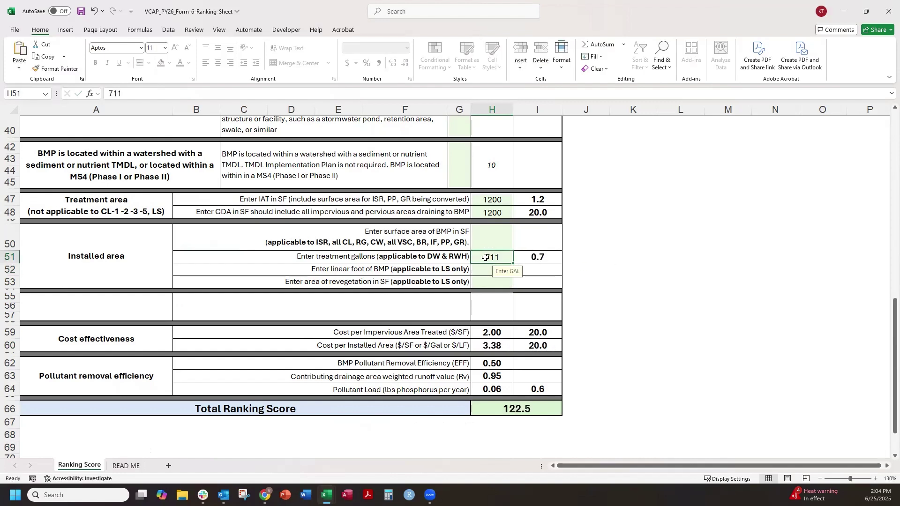
pyautogui.moveTo(450, 259); pyautogui.dragTo(503, 258)
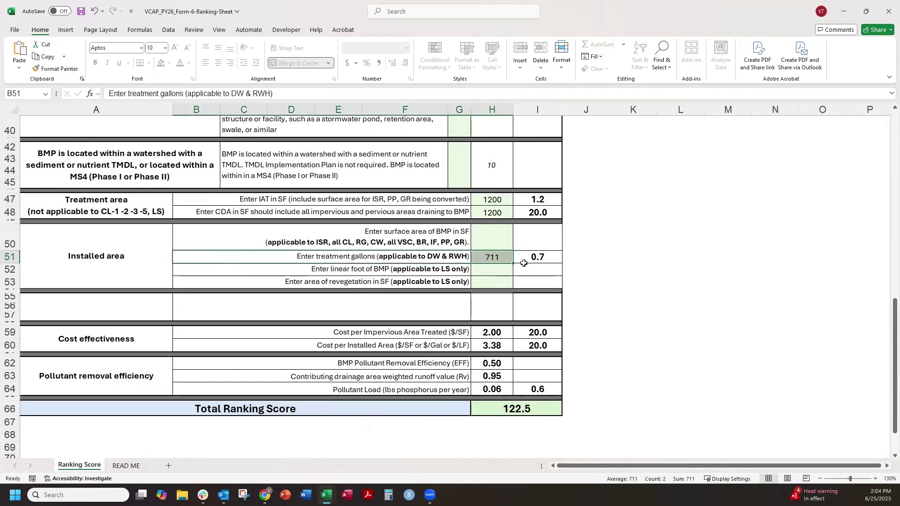
pyautogui.click(588, 258)
pyautogui.click(500, 261)
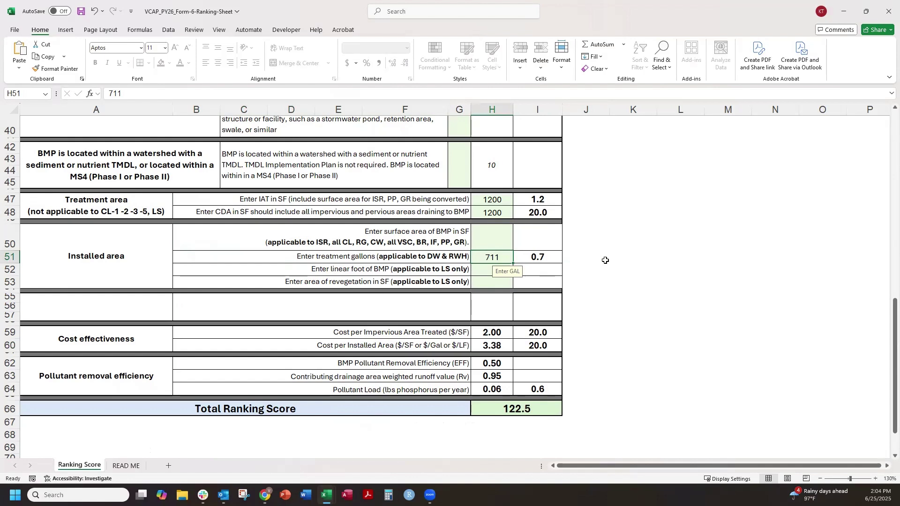
pyautogui.click(695, 298)
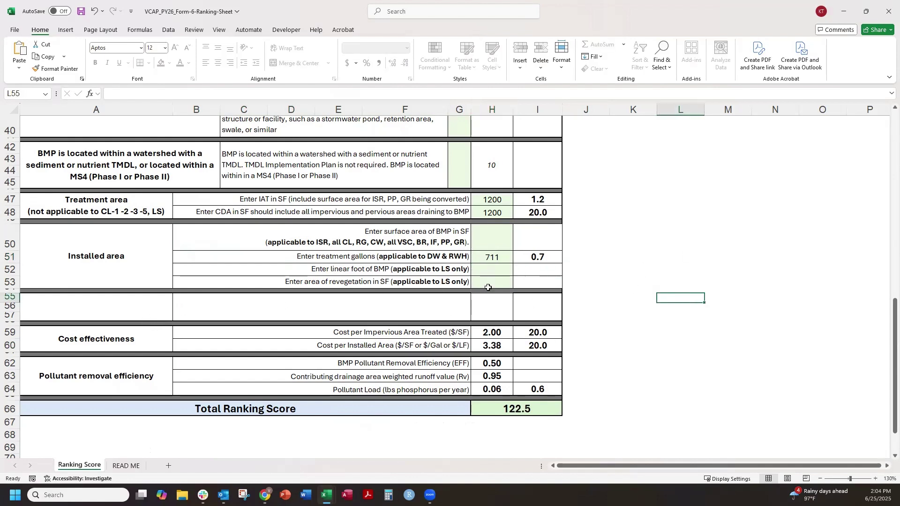
pyautogui.moveTo(133, 307); pyautogui.dragTo(593, 305)
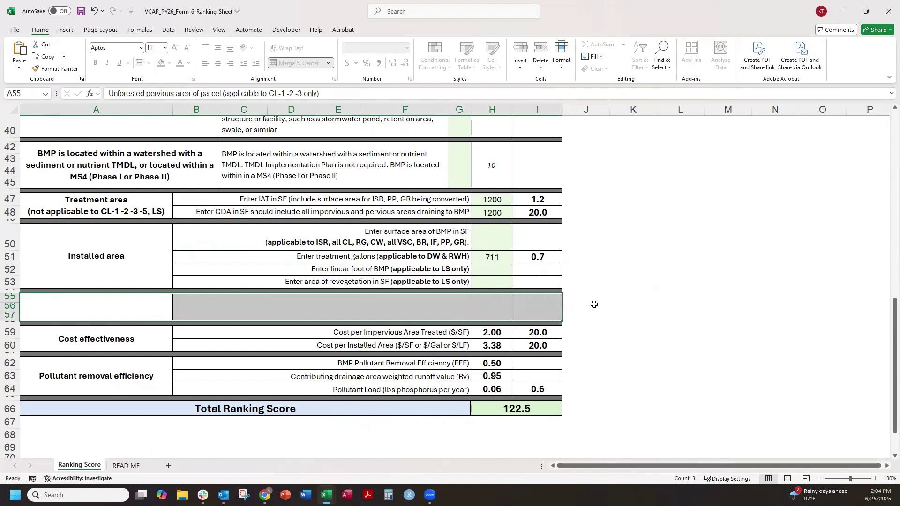
pyautogui.click(587, 307)
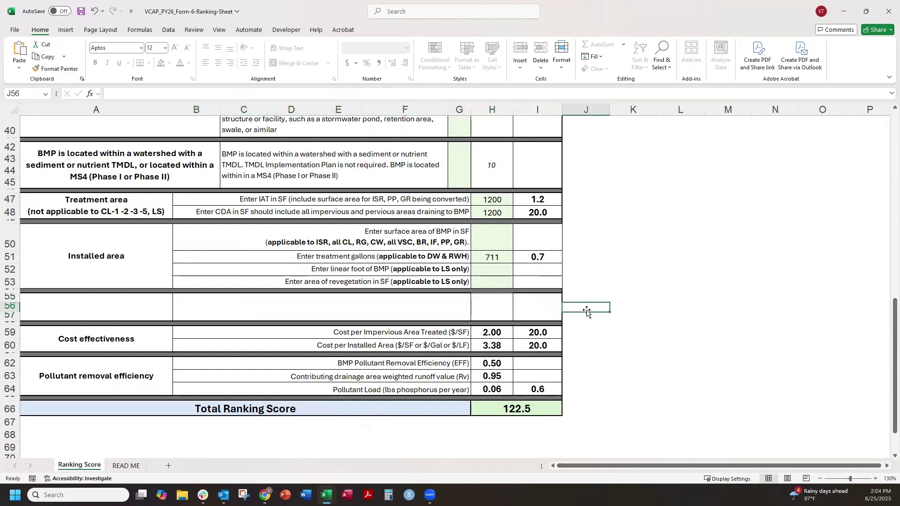
pyautogui.moveTo(122, 310); pyautogui.dragTo(554, 309)
pyautogui.click(591, 306)
pyautogui.click(537, 404)
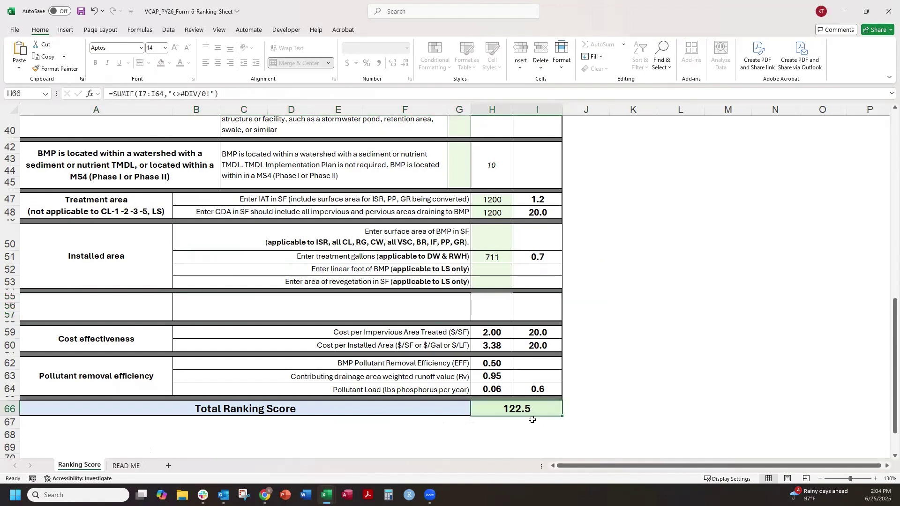